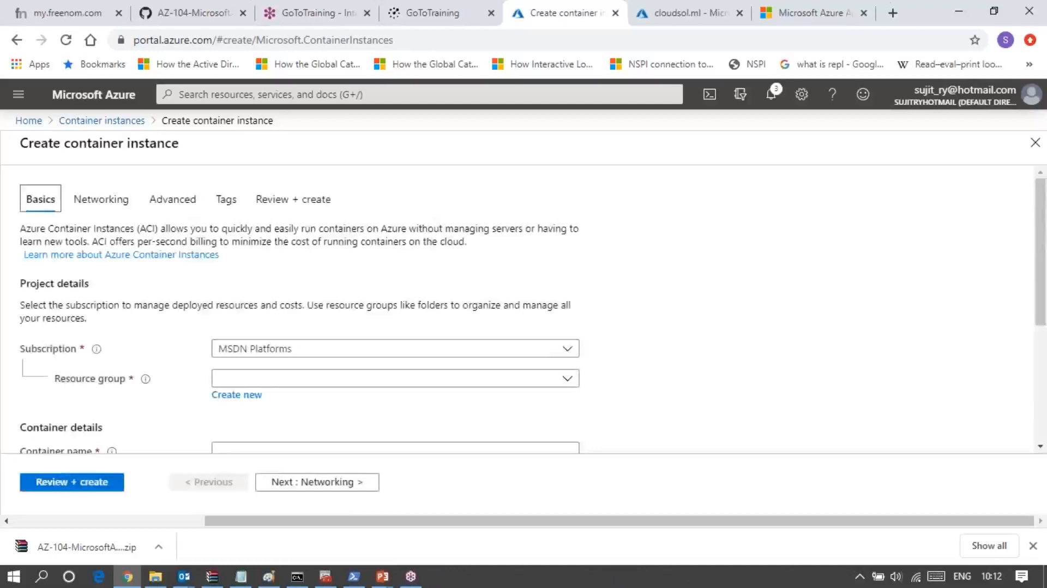
# - Set the subscription to Azure Pass - Sponsorship and the resource group to ISP-RG for the new container instance
pyautogui.scroll(-2, 250, 366)
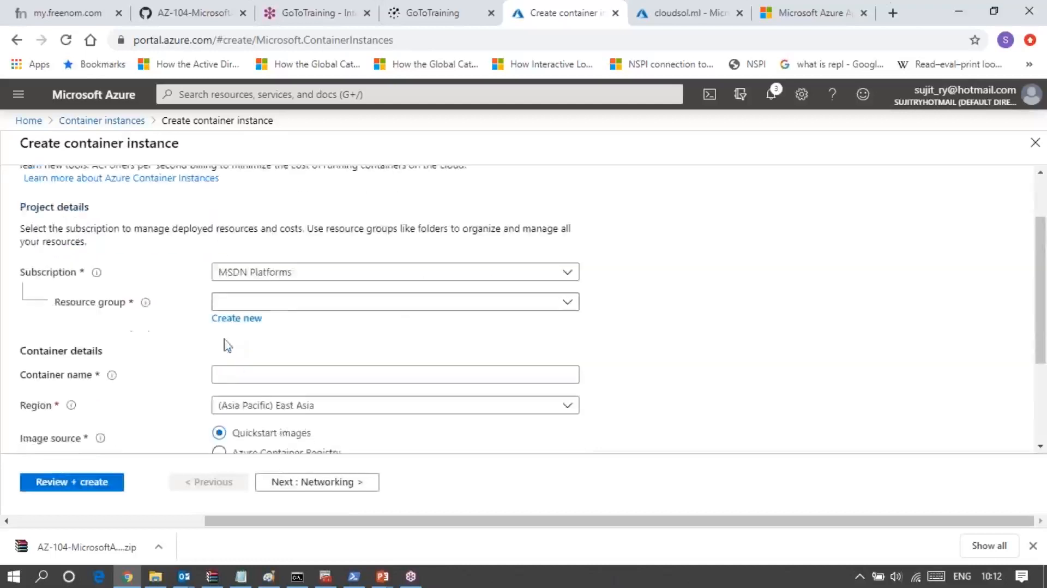
pyautogui.click(269, 272)
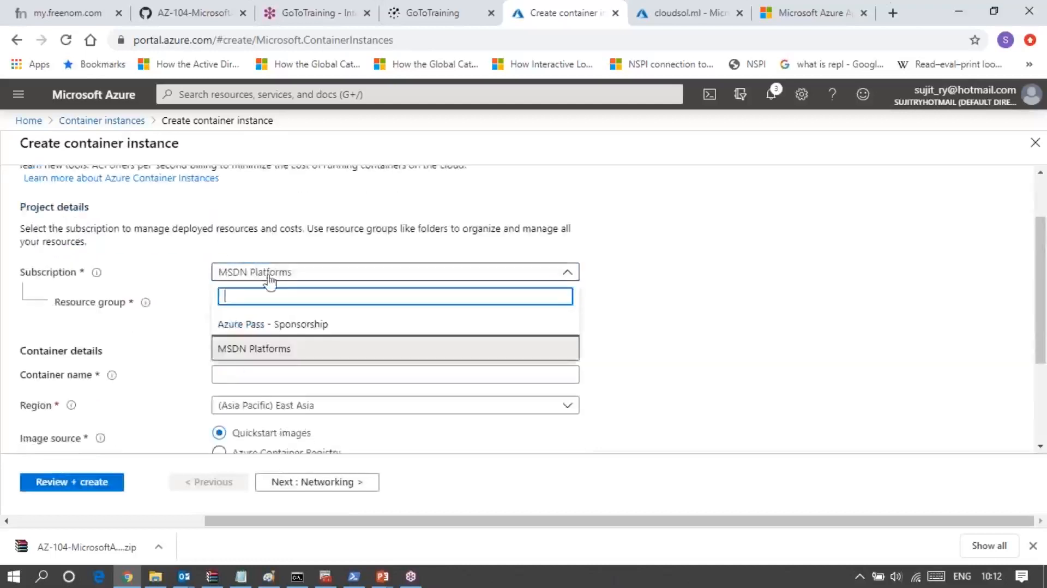
pyautogui.click(255, 326)
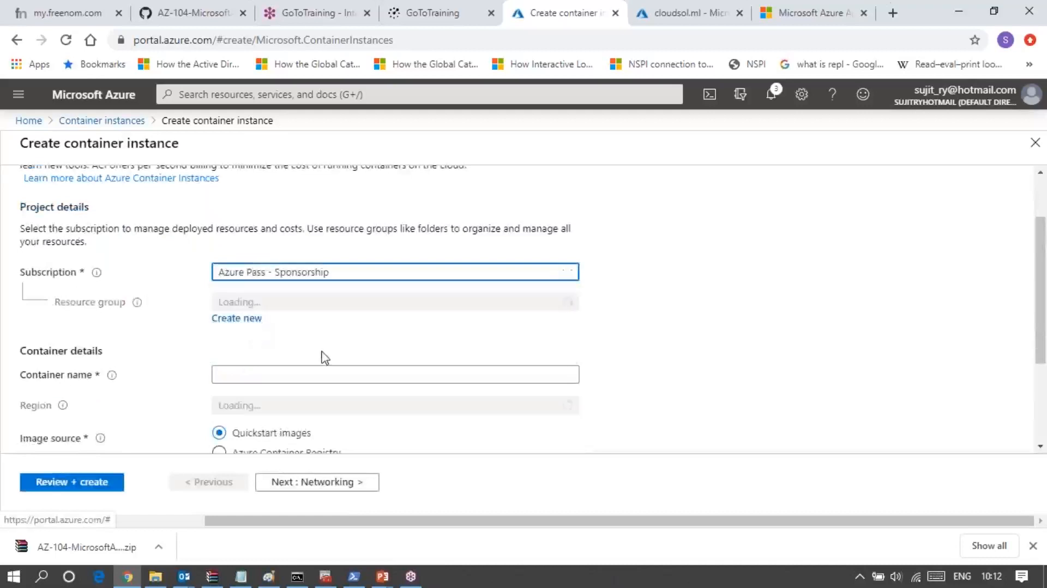
pyautogui.click(262, 307)
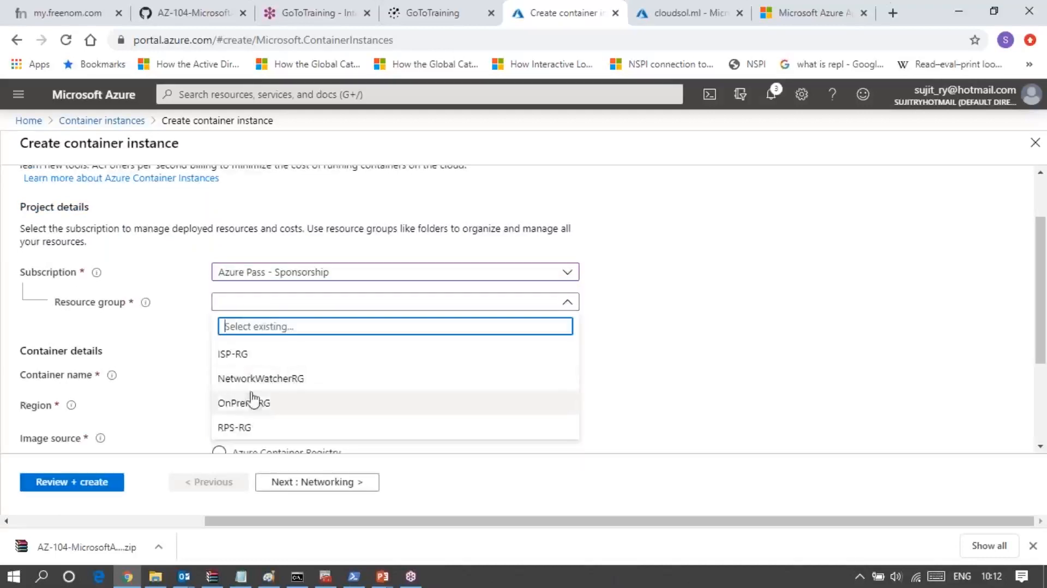
pyautogui.click(252, 357)
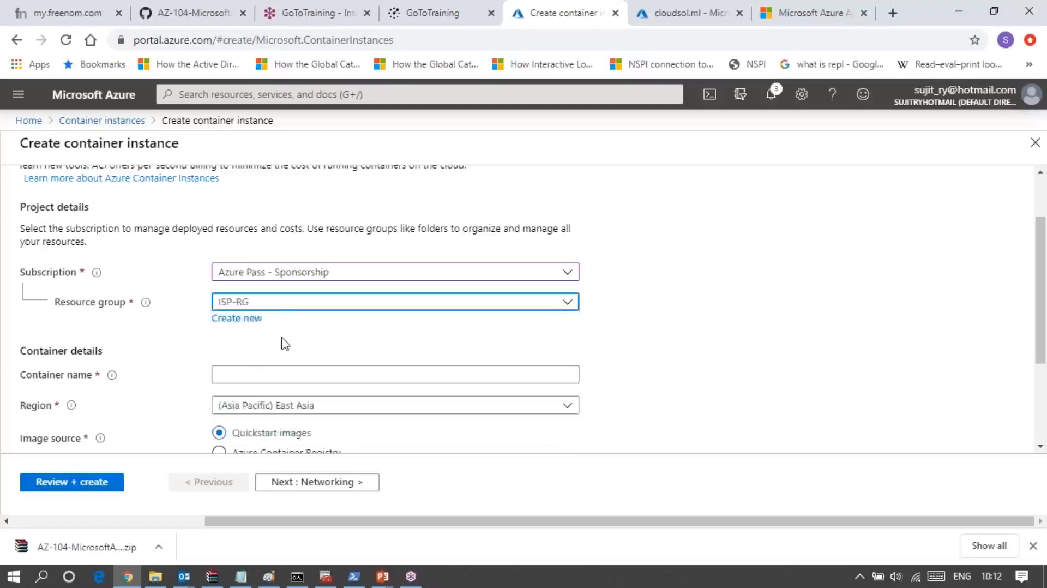
# - Name the container prodcontainer and set its region to (US) East US 2
pyautogui.scroll(-3, 285, 343)
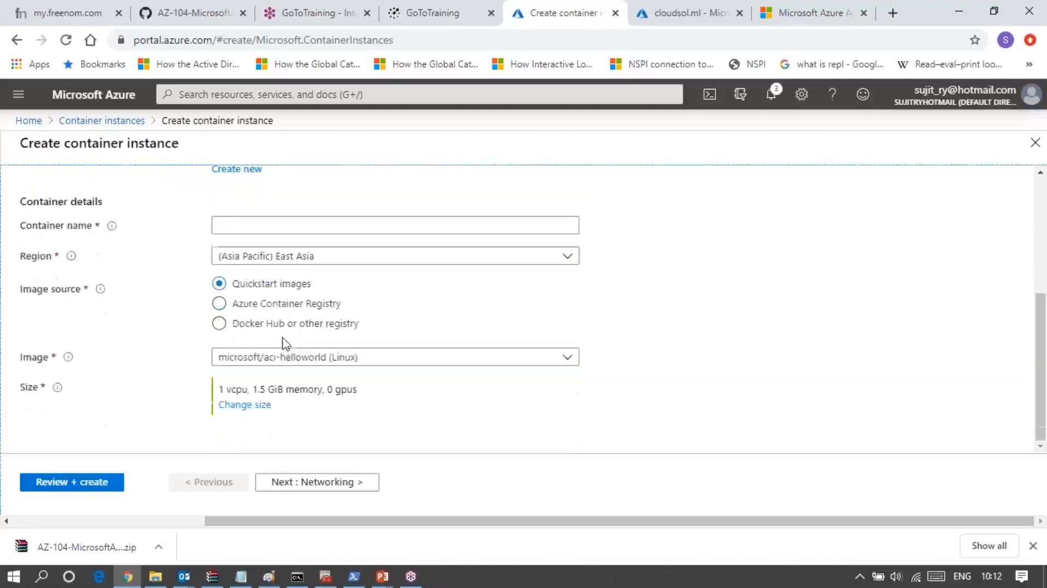
pyautogui.click(349, 225)
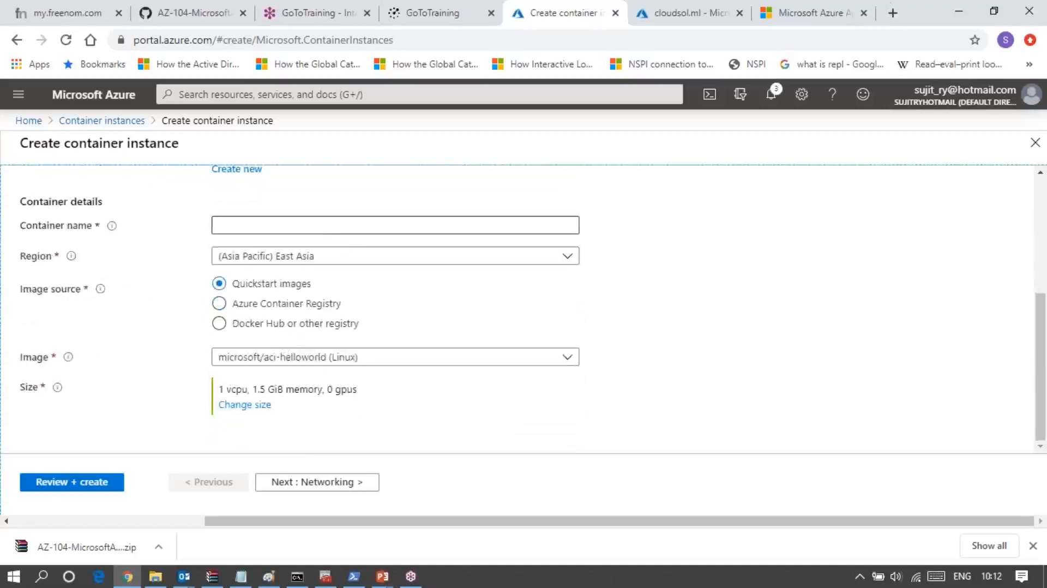
pyautogui.click(328, 227)
pyautogui.write('prodcontainer')
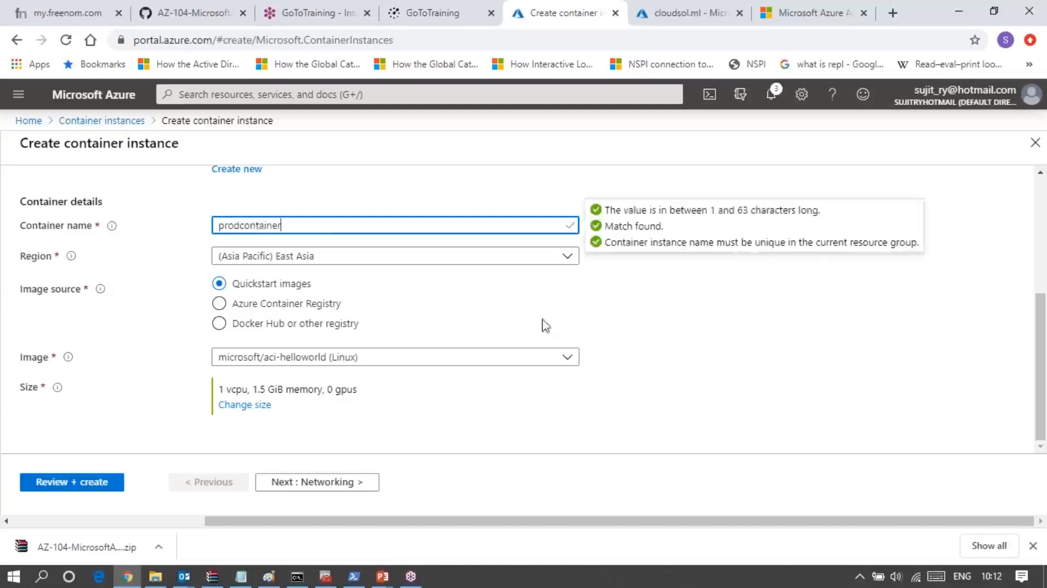
pyautogui.click(327, 260)
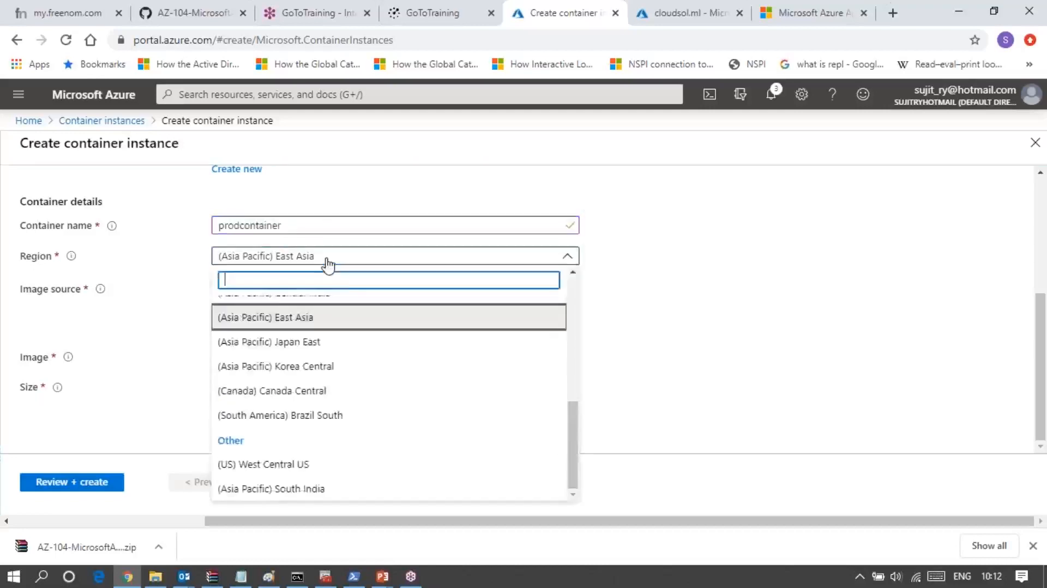
pyautogui.scroll(3, 315, 464)
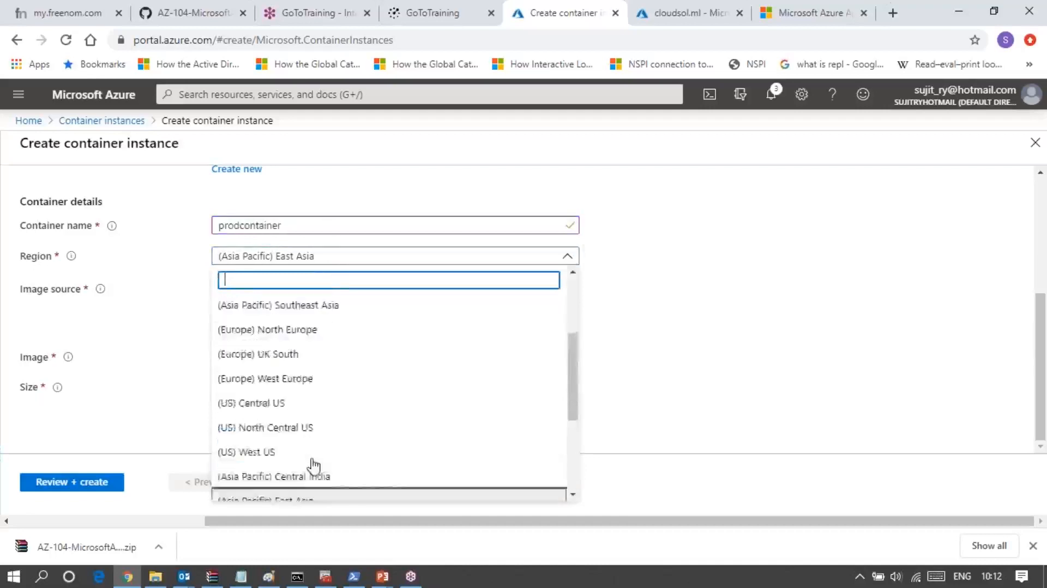
pyautogui.scroll(3, 305, 453)
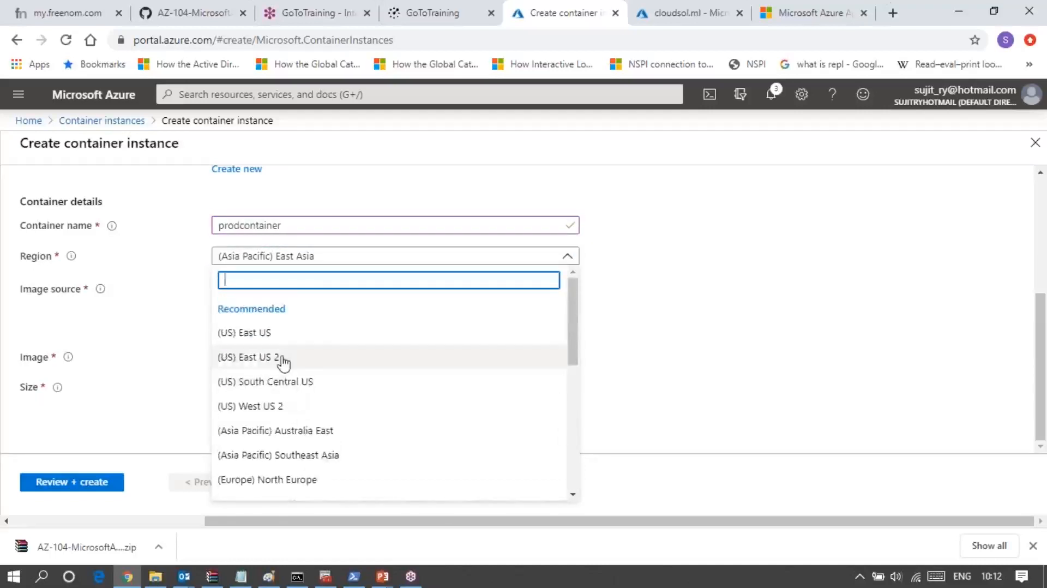
pyautogui.click(283, 360)
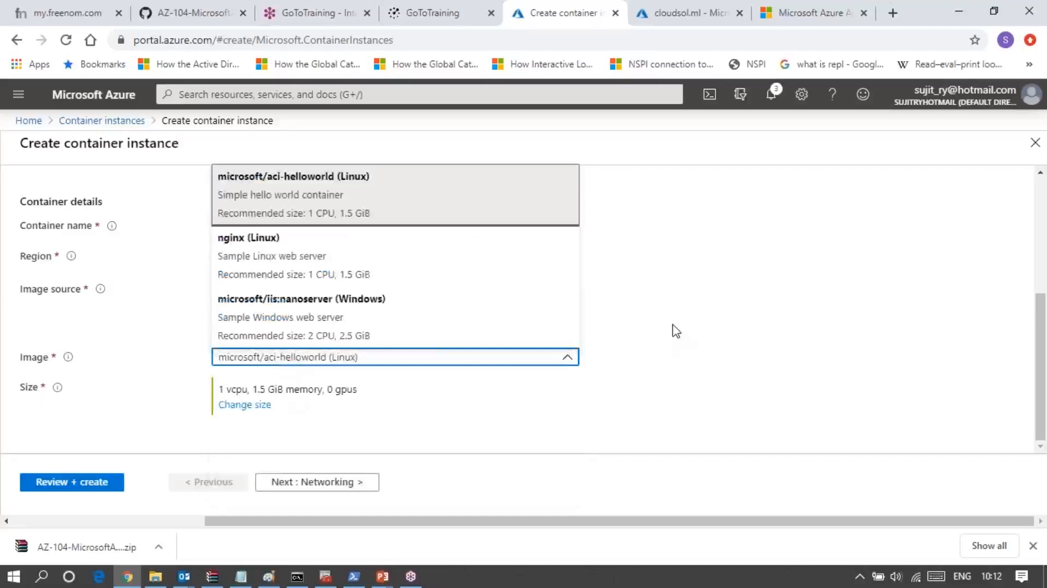
pyautogui.click(677, 331)
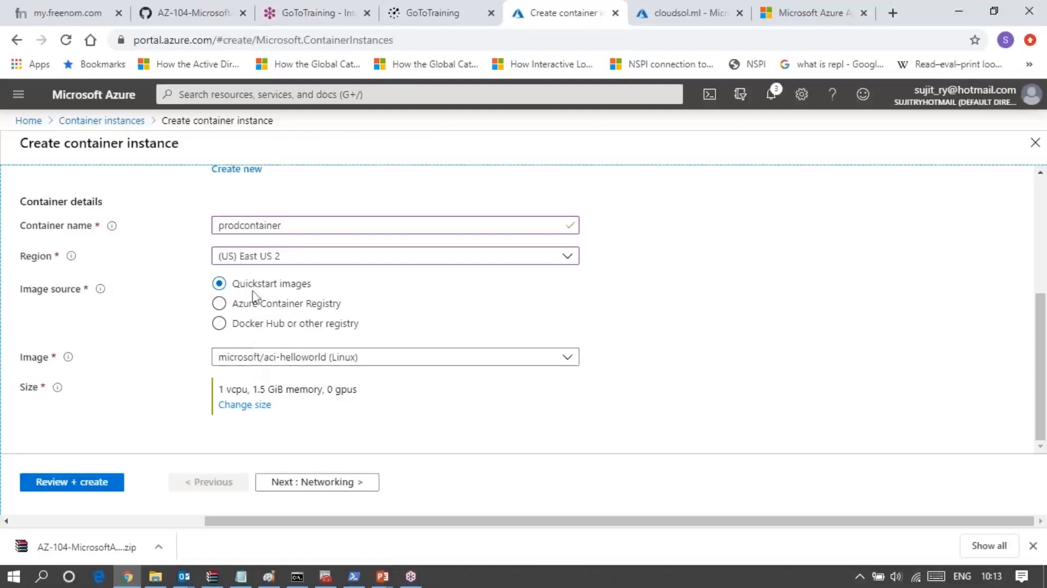
# - Look through the settings offered for the Docker Hub and Azure Container Registry image sources
pyautogui.click(275, 324)
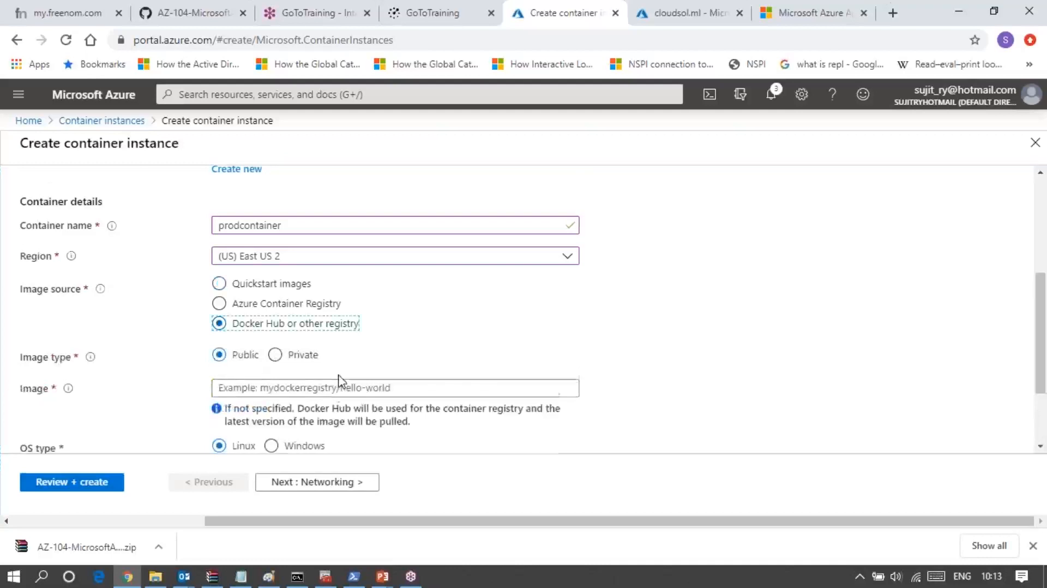
pyautogui.scroll(-2, 338, 380)
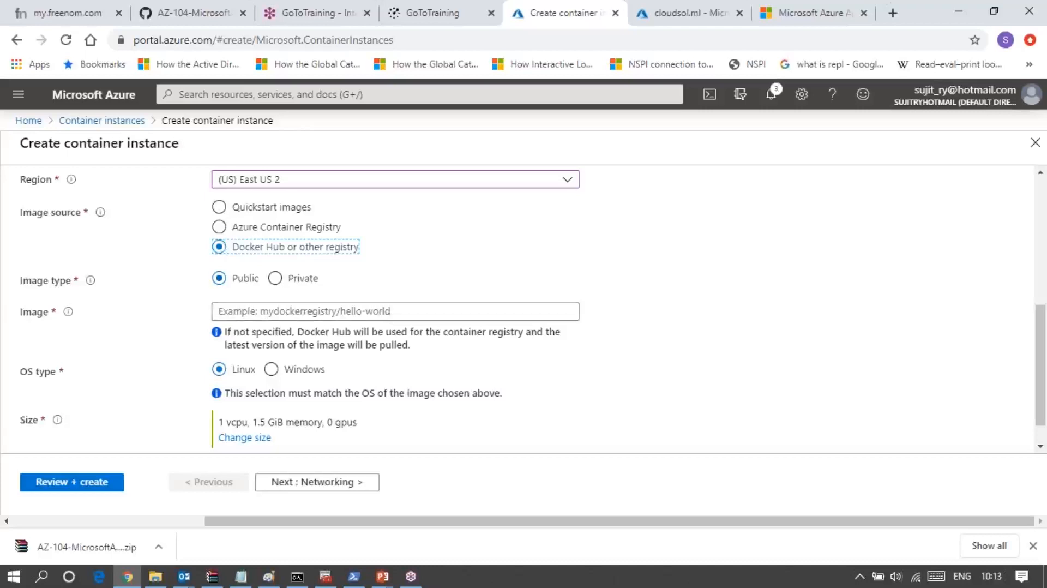
pyautogui.click(257, 228)
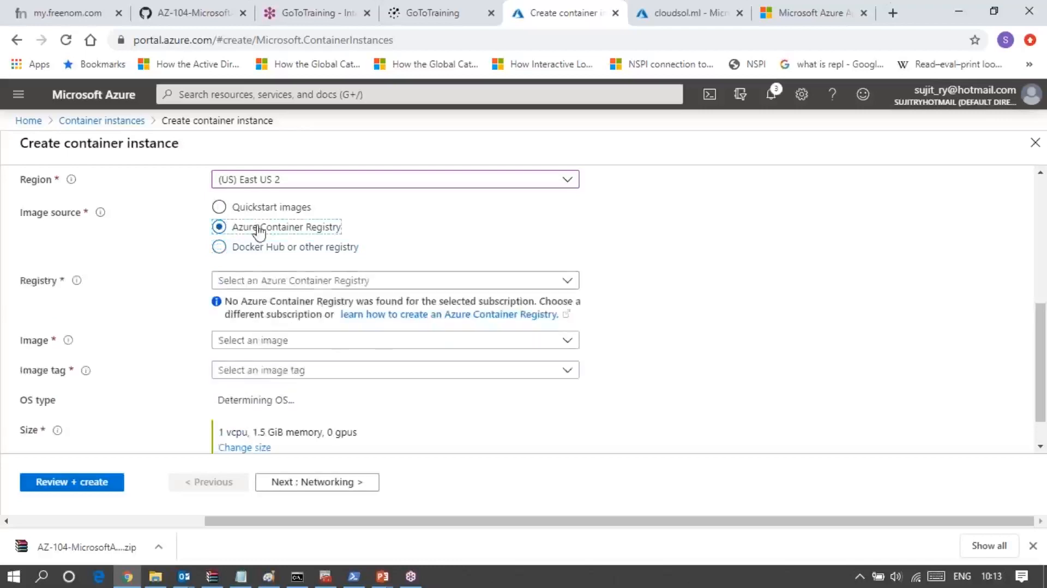
pyautogui.click(305, 281)
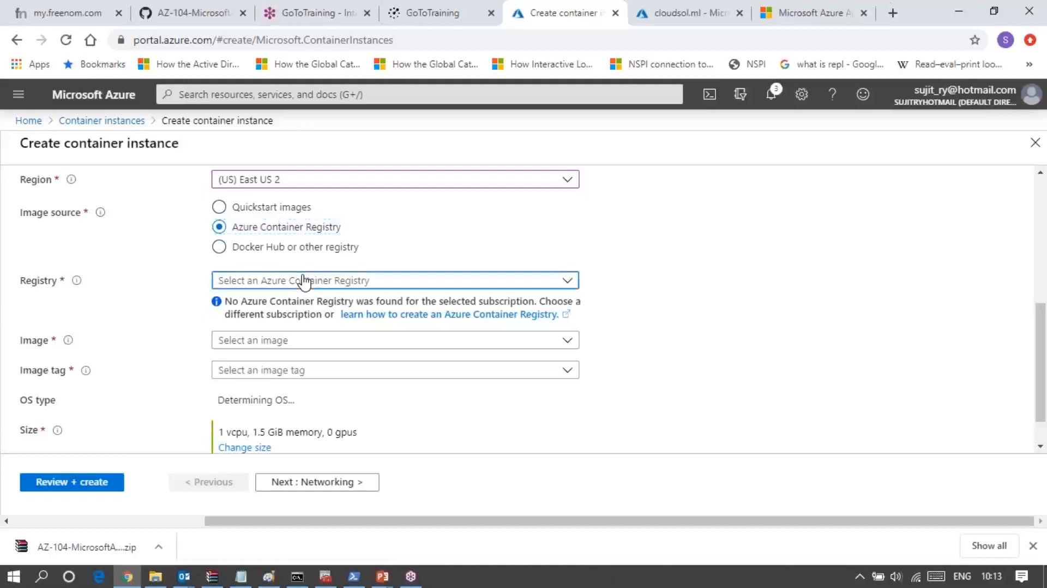
pyautogui.click(645, 286)
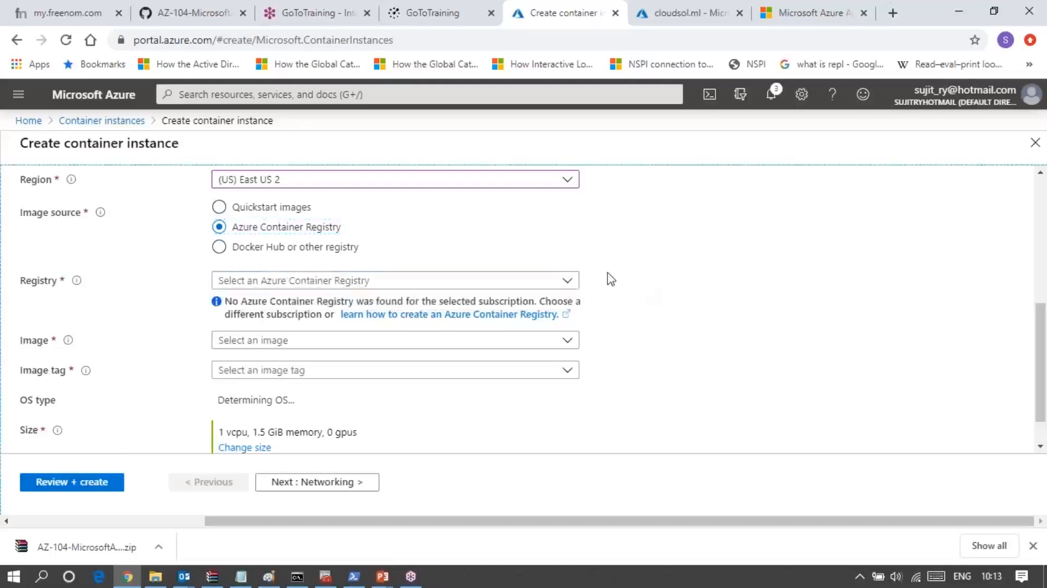
# - Use Quickstart images as the image source with the microsoft/aci-helloworld (Linux) image
pyautogui.click(258, 208)
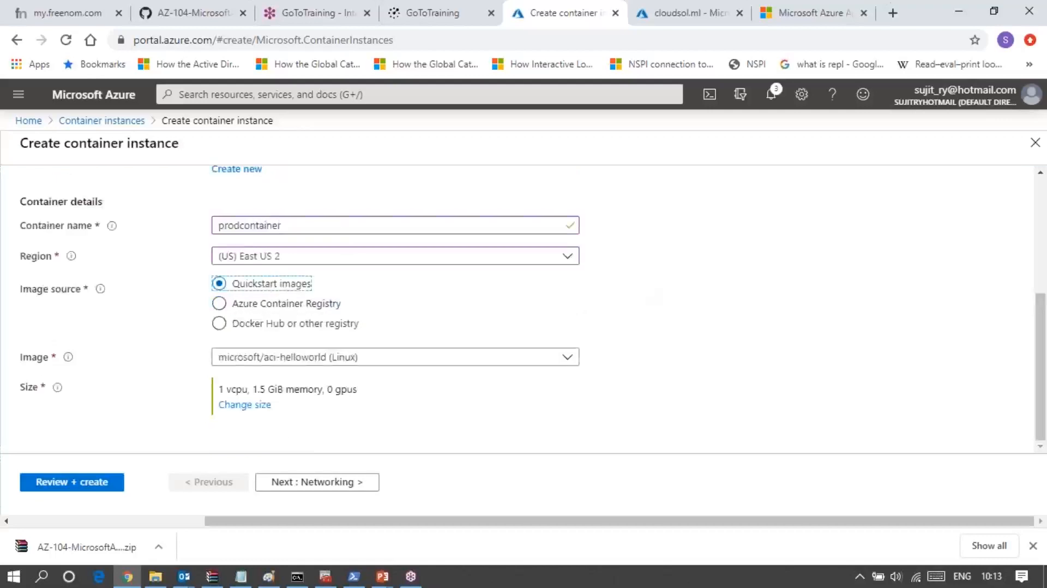
pyautogui.click(338, 362)
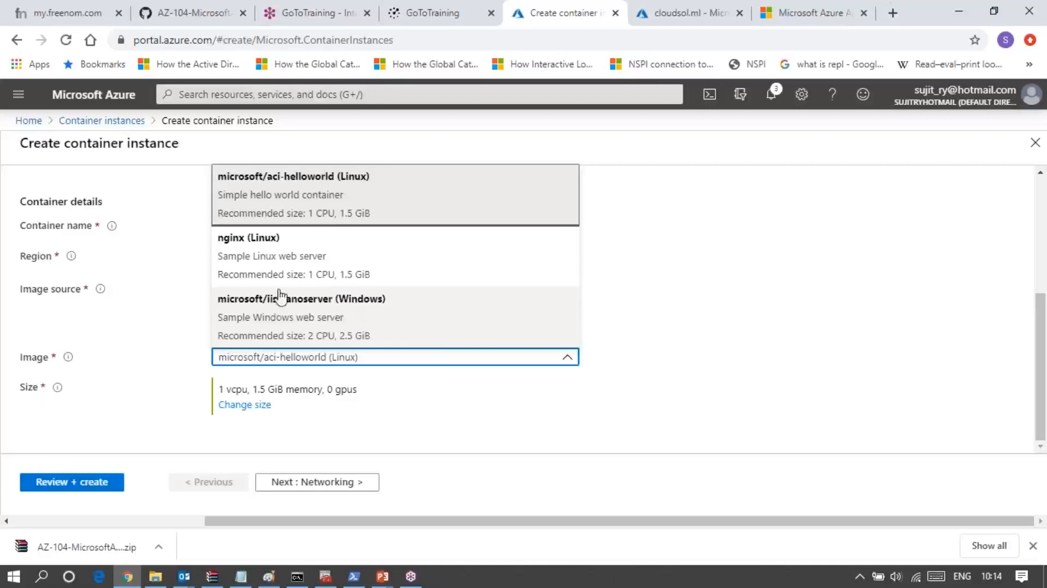
pyautogui.click(311, 203)
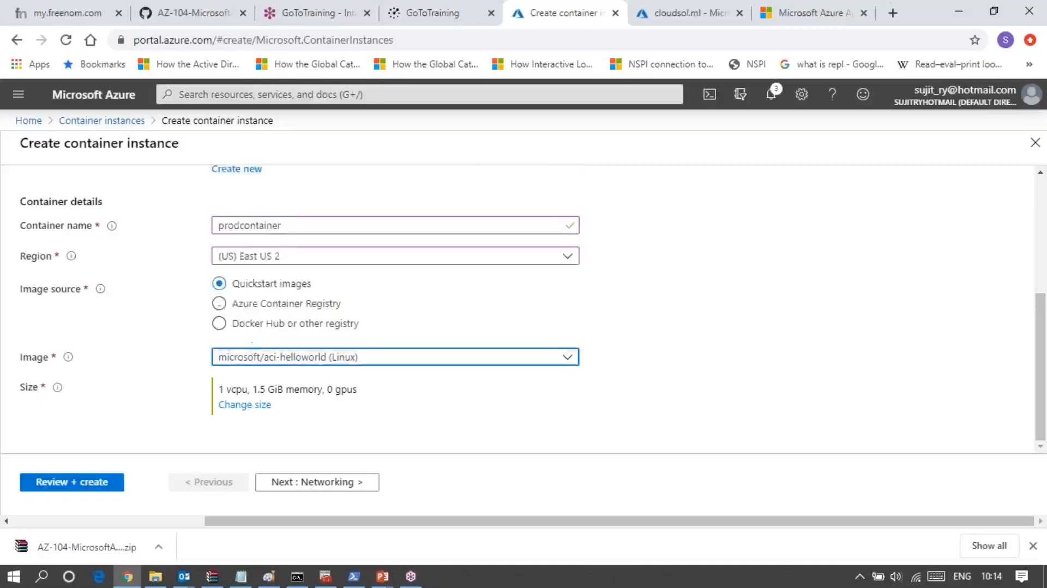
# - Change the container size to 2 CPU cores and 2 GiB of memory
pyautogui.click(239, 408)
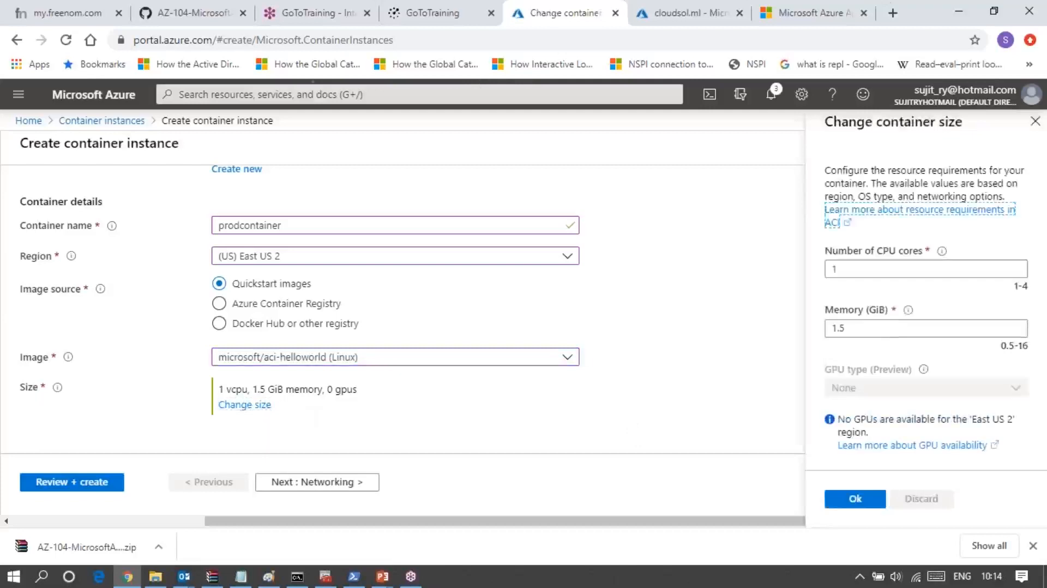
pyautogui.click(865, 270)
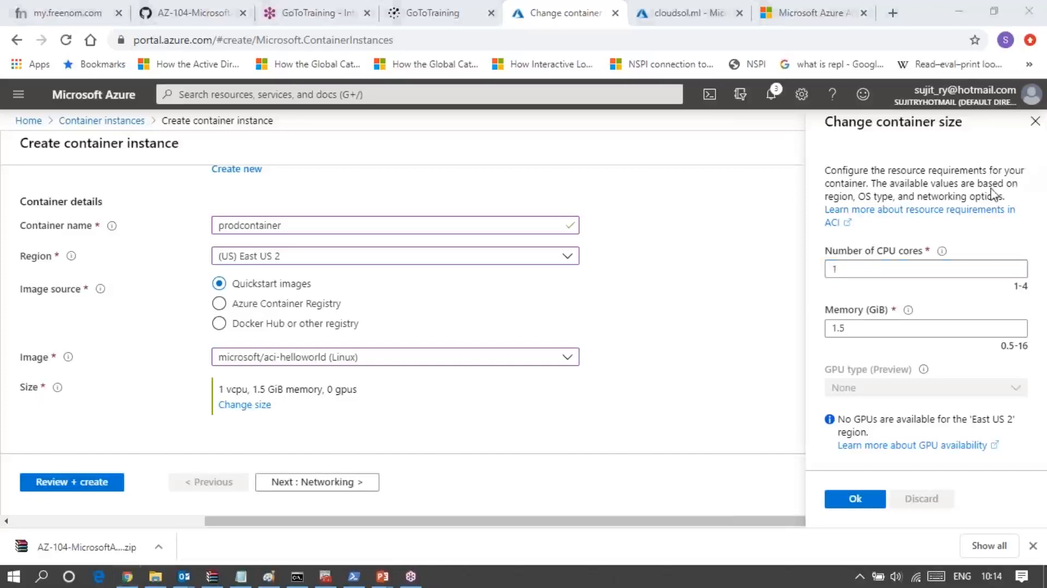
pyautogui.click(878, 267)
pyautogui.press('BackSpace')
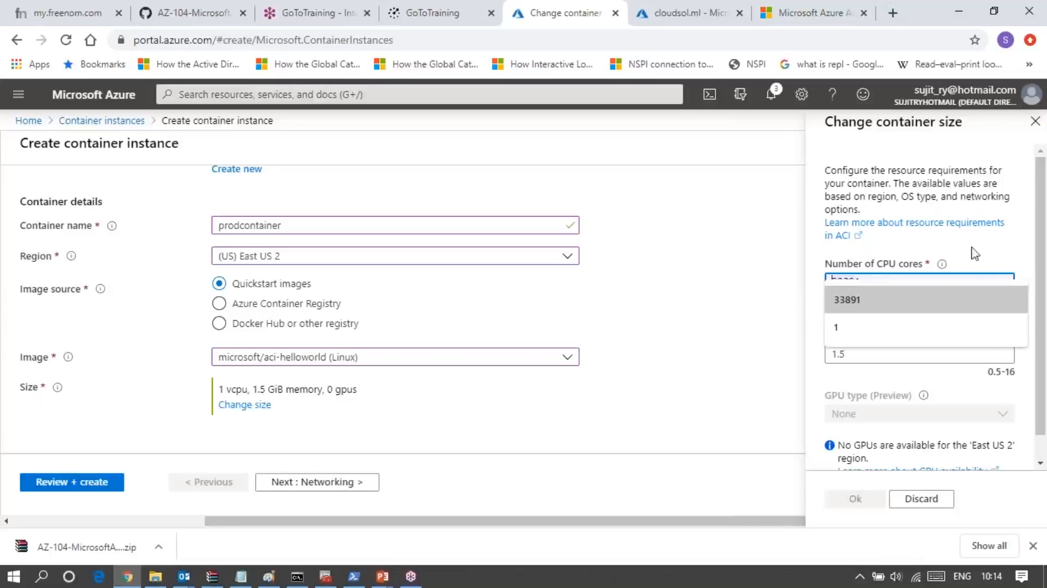
pyautogui.click(991, 247)
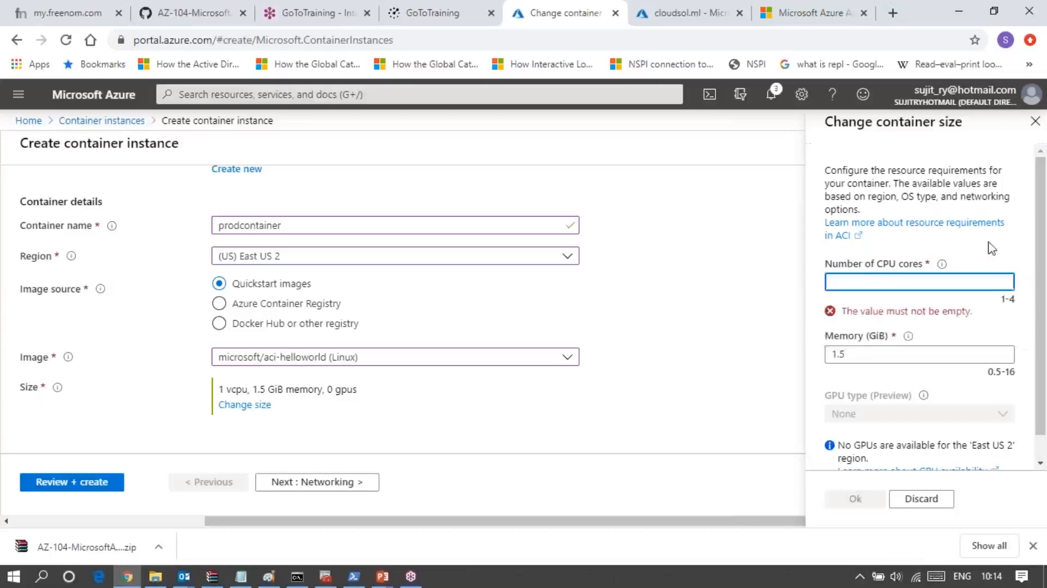
pyautogui.click(864, 283)
pyautogui.write('2')
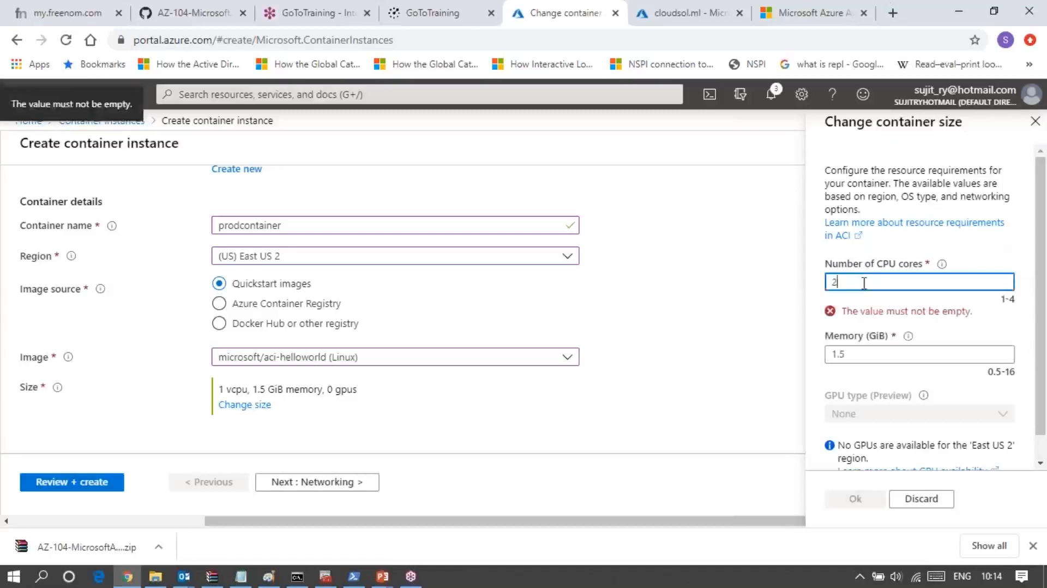
pyautogui.doubleClick(883, 329)
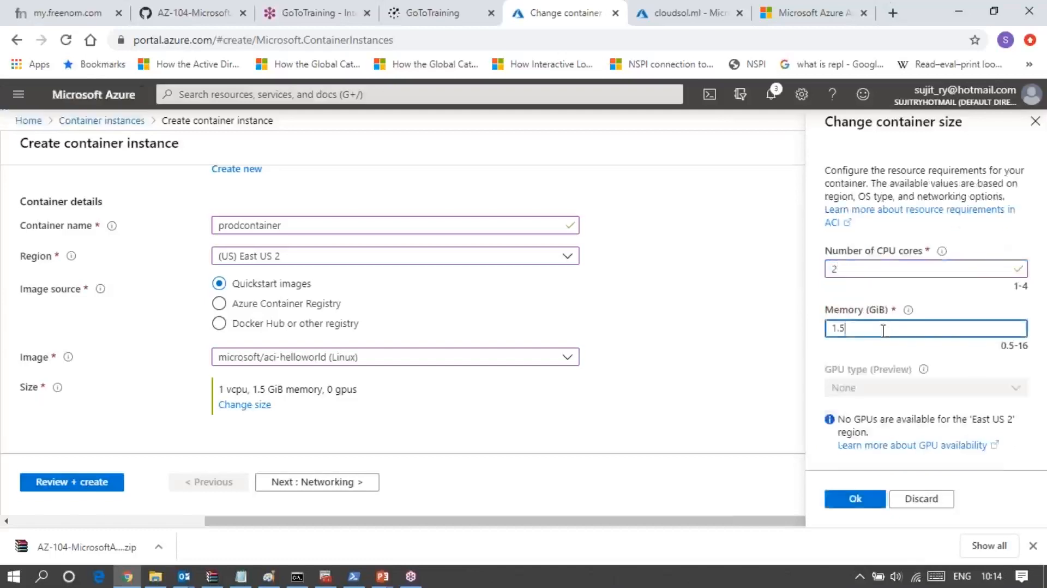
pyautogui.write('2')
pyautogui.click(892, 353)
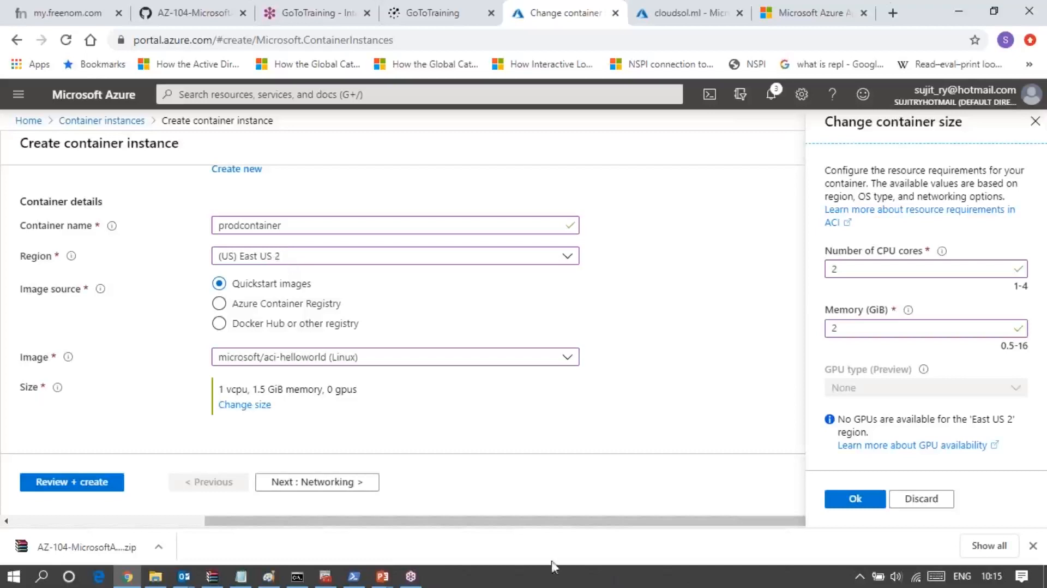
pyautogui.click(853, 500)
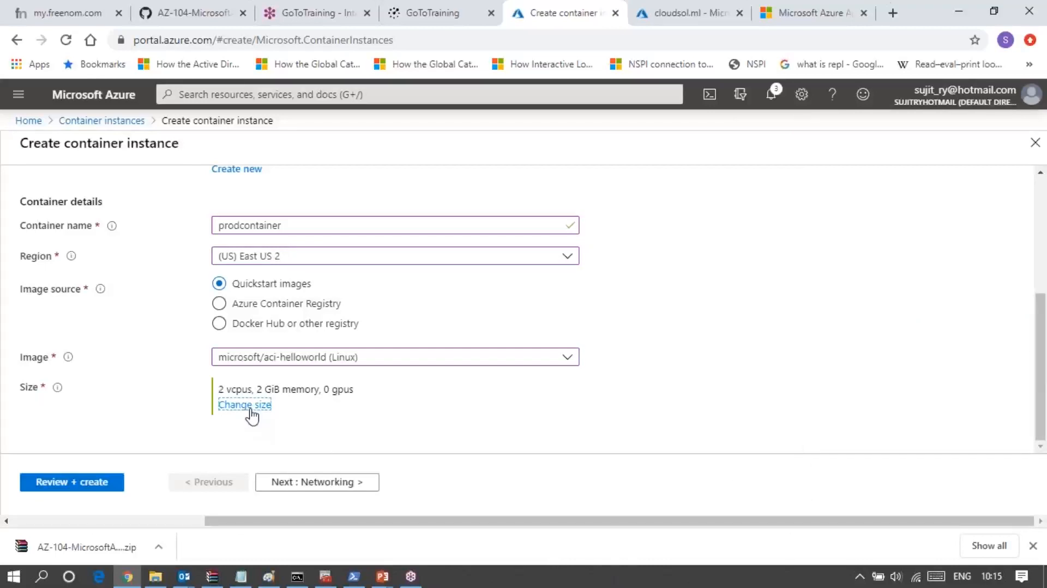
# - Continue to the networking settings and choose the Public networking type after reviewing the Private and None options
pyautogui.click(327, 483)
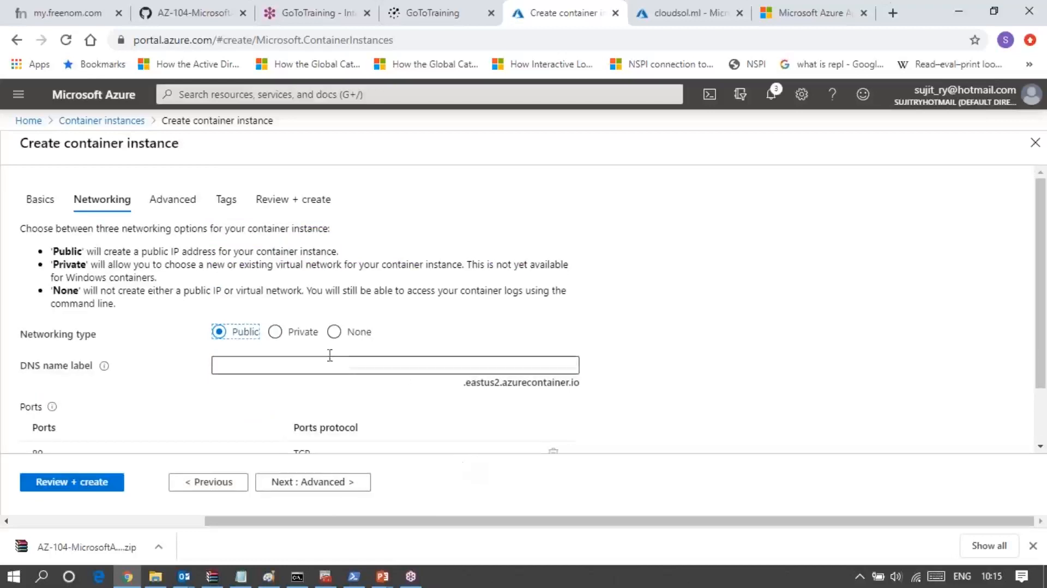
pyautogui.click(276, 333)
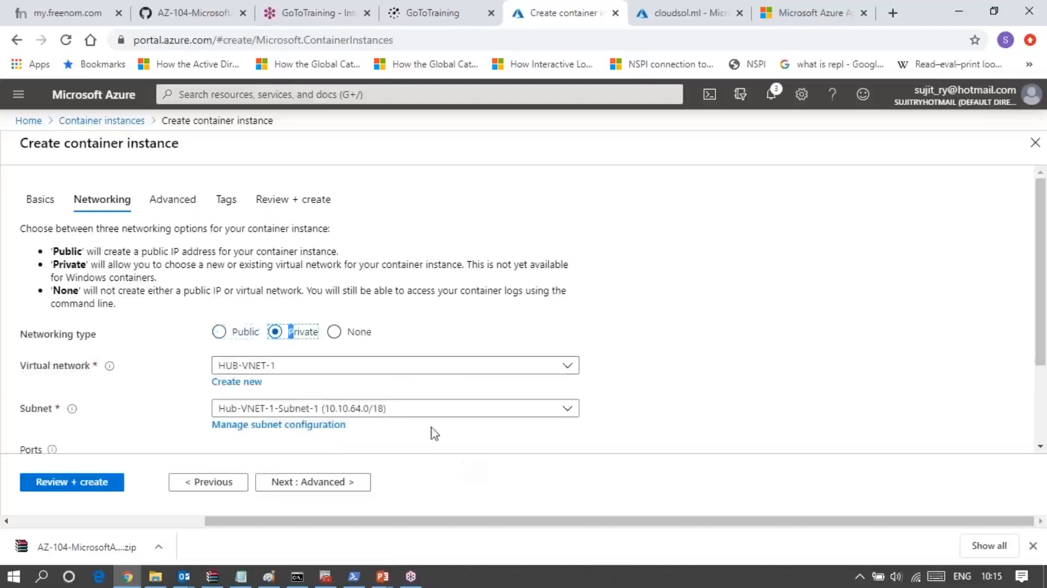
pyautogui.scroll(-2, 434, 434)
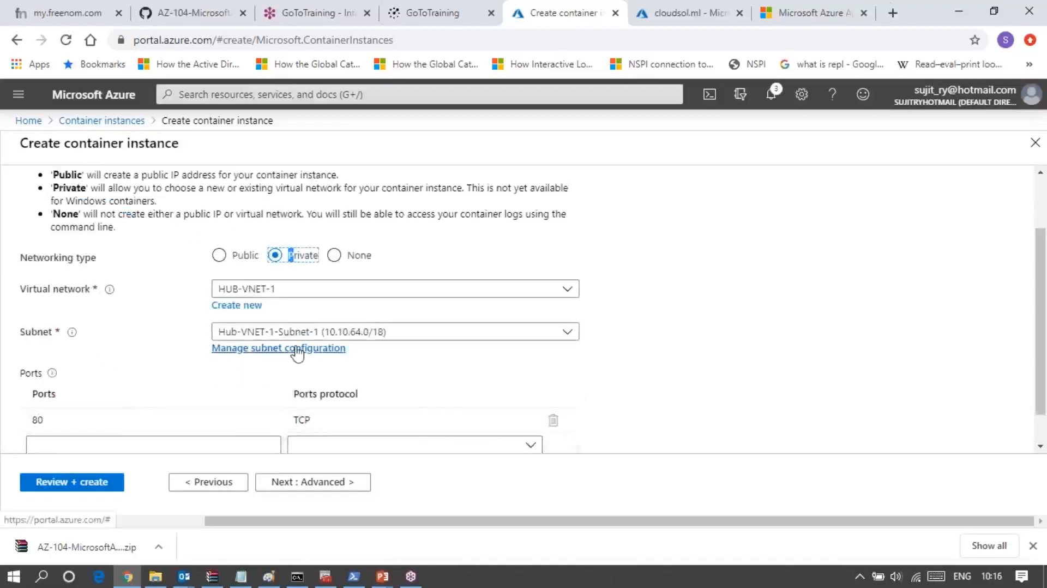
pyautogui.scroll(-1, 431, 409)
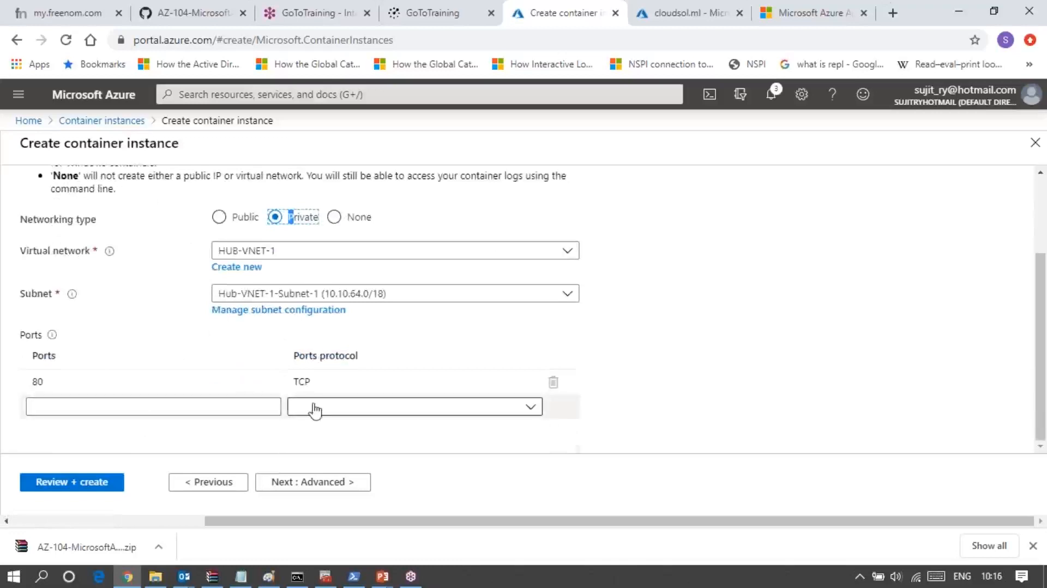
pyautogui.click(335, 217)
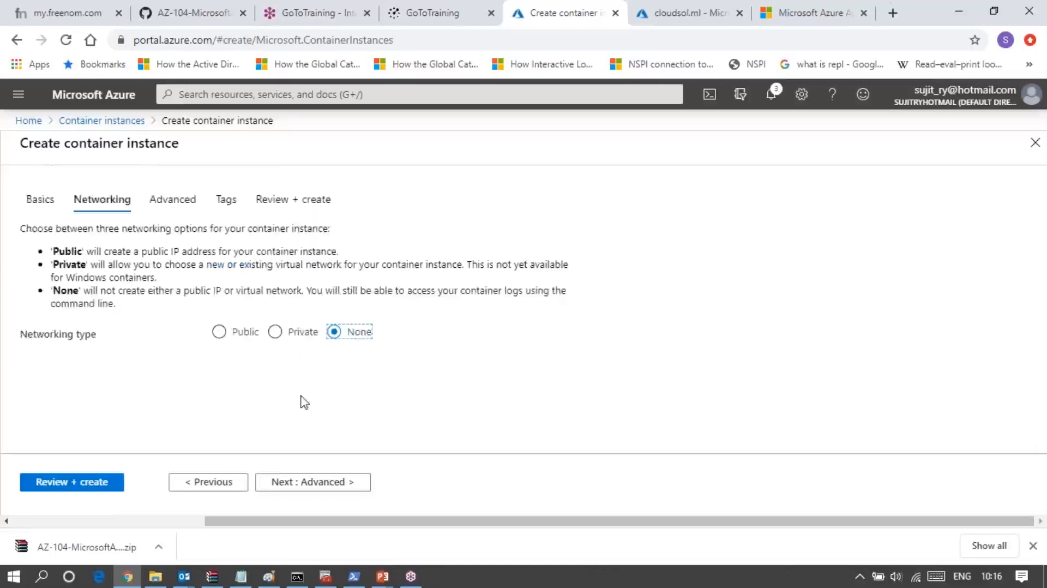
pyautogui.click(222, 335)
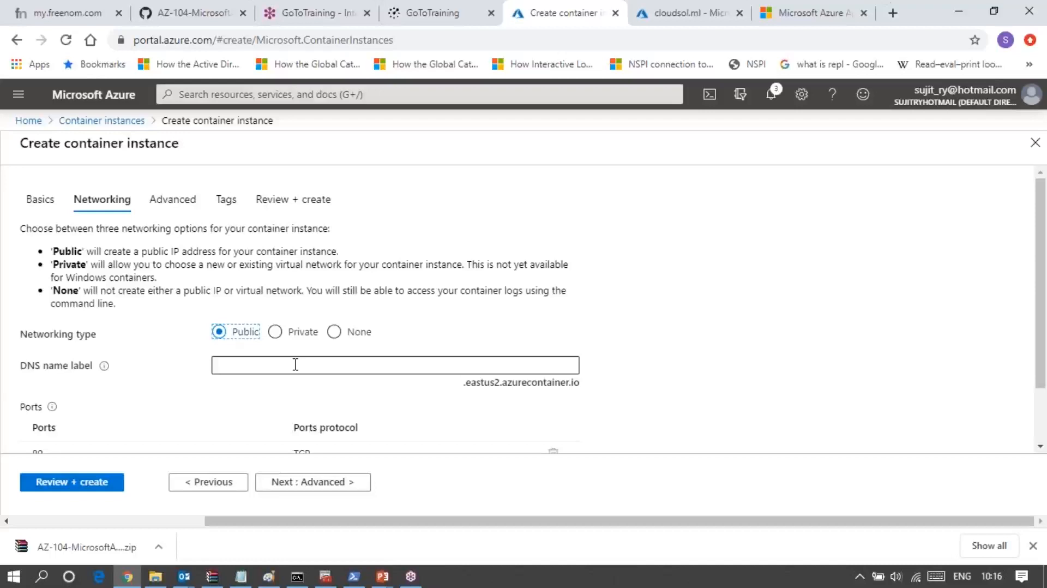
# - Set the DNS name label of the container instance to prodcontainer
pyautogui.click(295, 364)
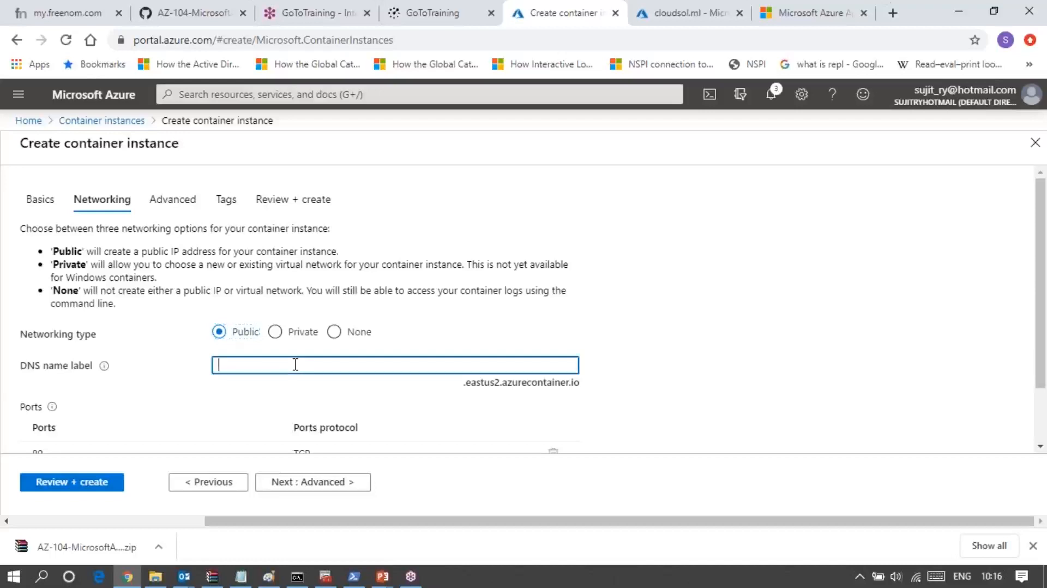
pyautogui.write('prodconta')
pyautogui.press('BackSpace')
pyautogui.press('BackSpace')
pyautogui.press('BackSpace')
pyautogui.press('BackSpace')
pyautogui.press('BackSpace')
pyautogui.press('BackSpace')
pyautogui.press('BackSpace')
pyautogui.press('BackSpace')
pyautogui.press('BackSpace')
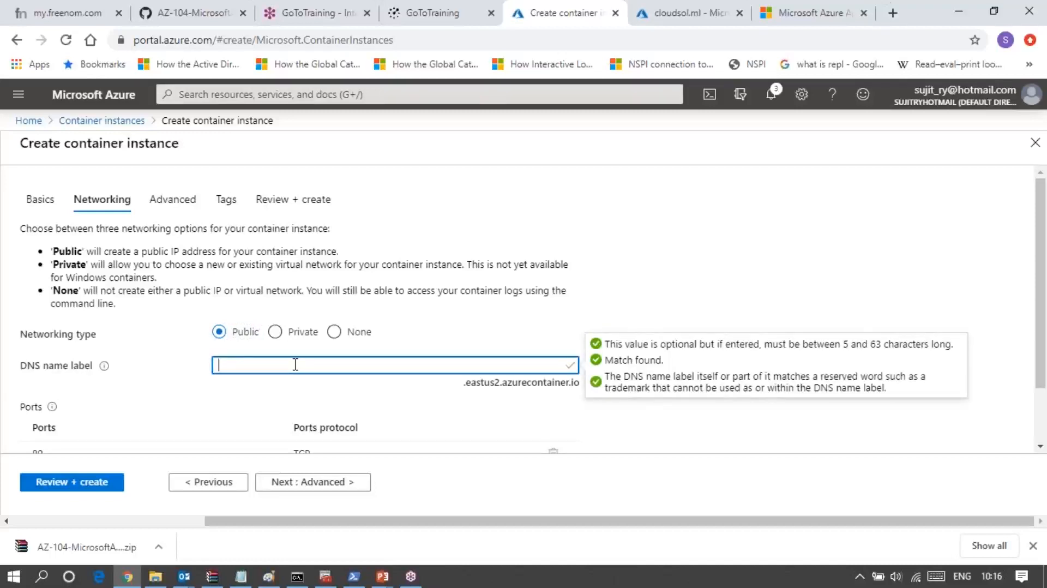
pyautogui.write('prodcontainer')
pyautogui.click(349, 387)
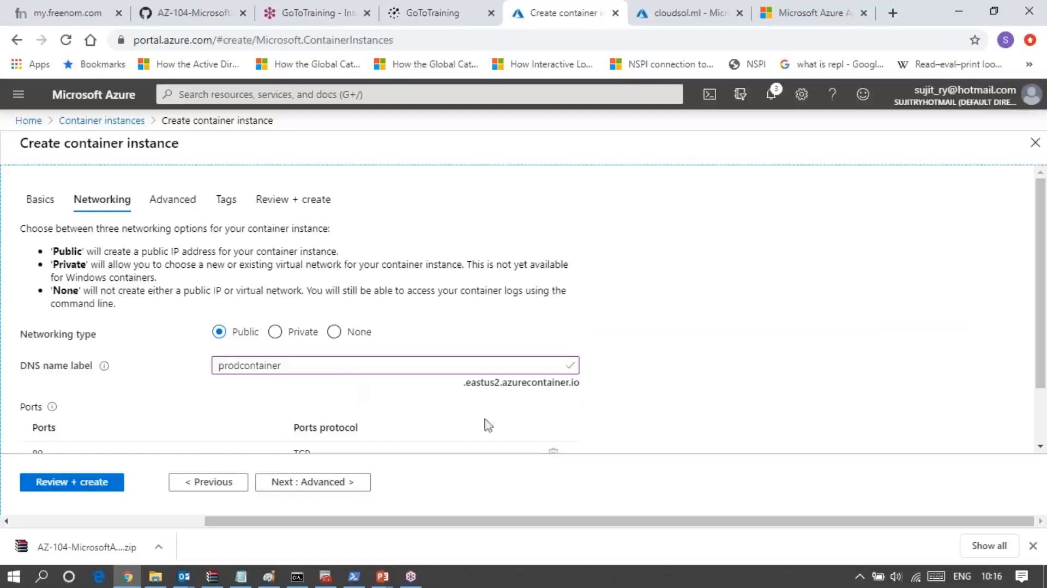
# - Review the container's port settings, keeping port 80 over TCP, and continue to the advanced settings
pyautogui.scroll(-1, 578, 430)
pyautogui.scroll(-1, 578, 430)
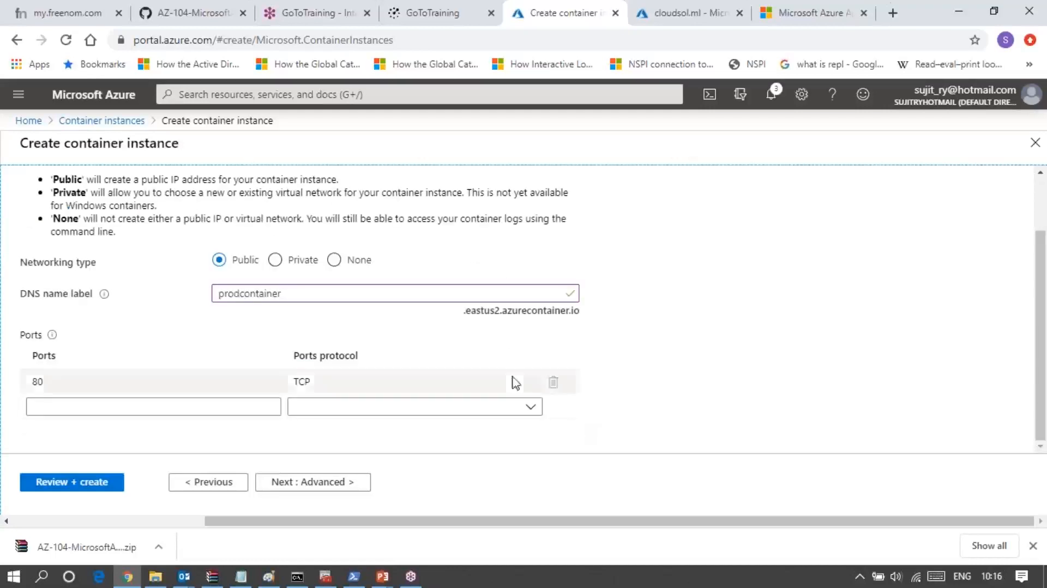
pyautogui.click(512, 381)
pyautogui.click(338, 382)
pyautogui.click(748, 366)
pyautogui.click(316, 484)
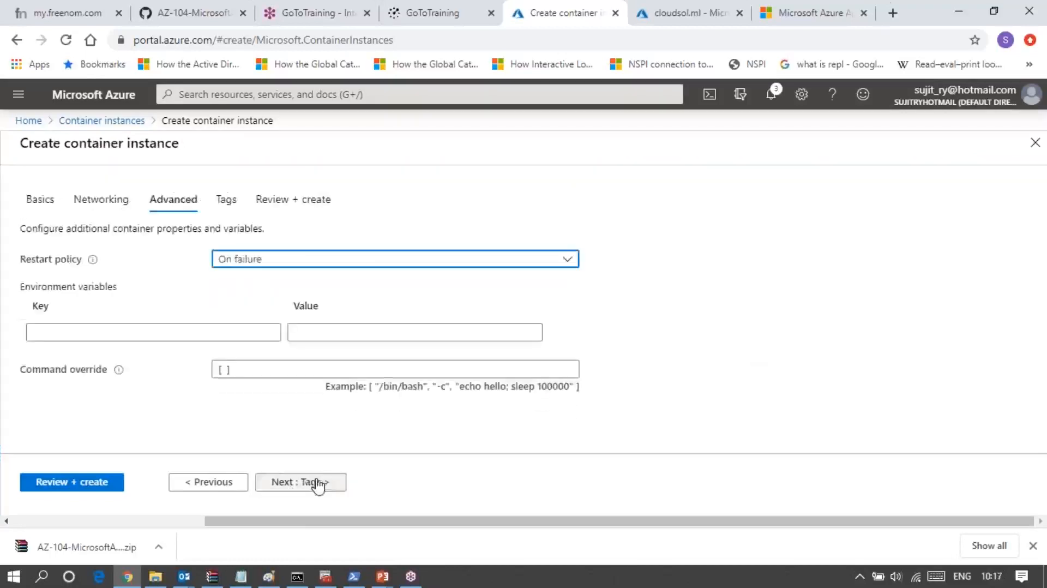
# - Set the container's restart policy to Always
pyautogui.click(311, 259)
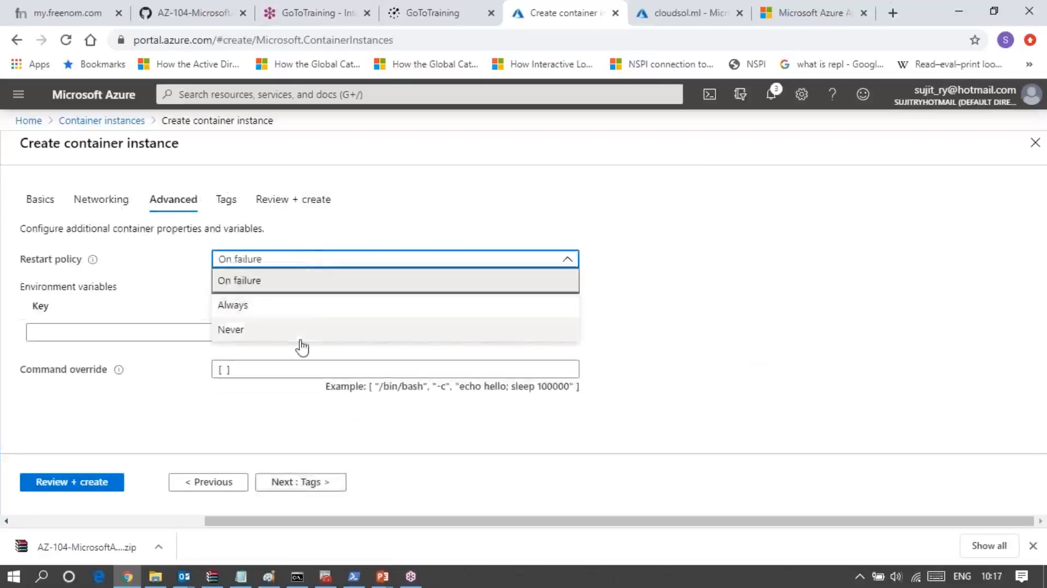
pyautogui.click(312, 281)
pyautogui.doubleClick(311, 302)
pyautogui.click(229, 282)
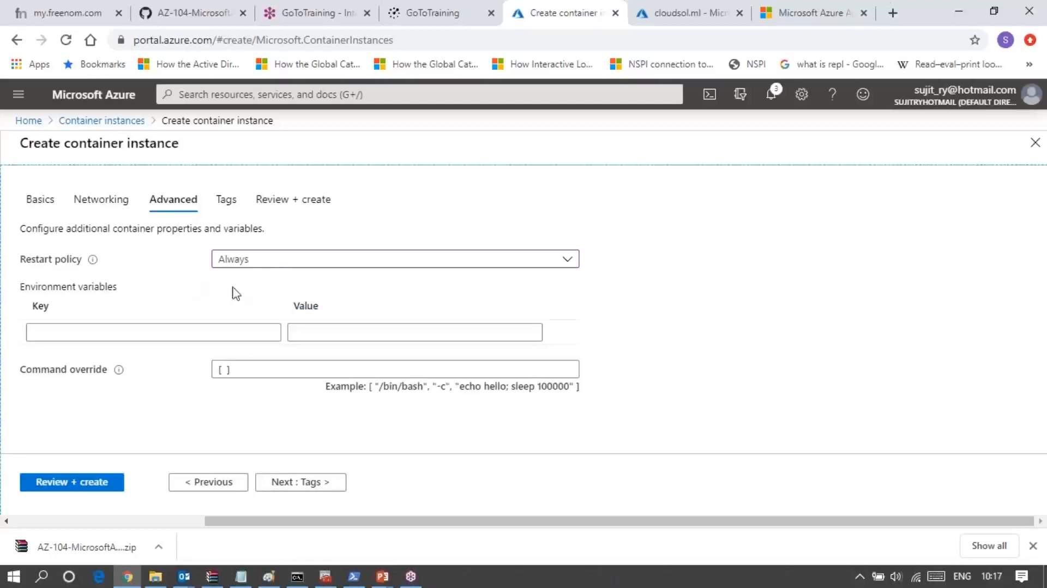
pyautogui.click(315, 268)
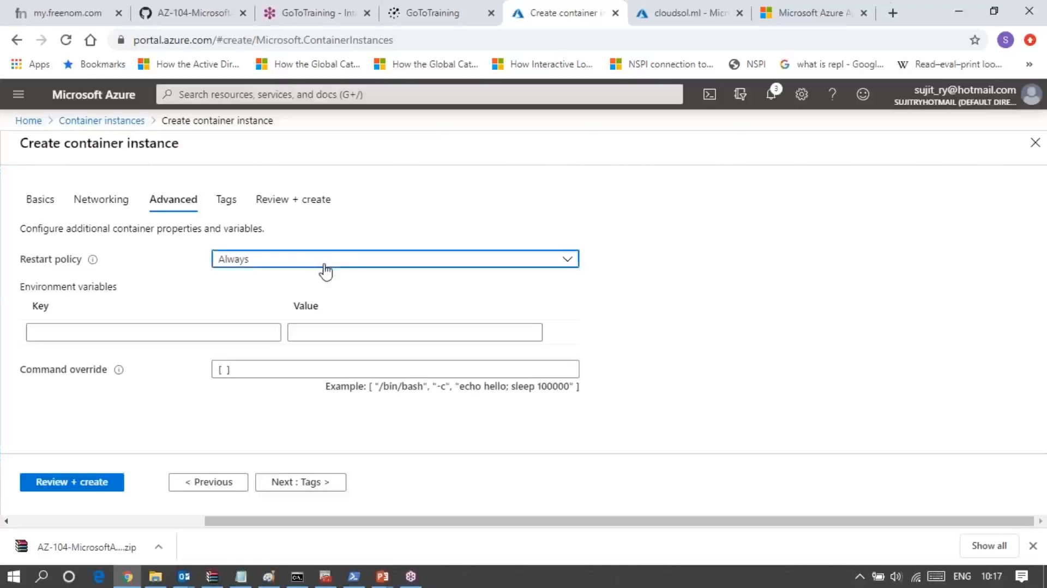
pyautogui.click(679, 294)
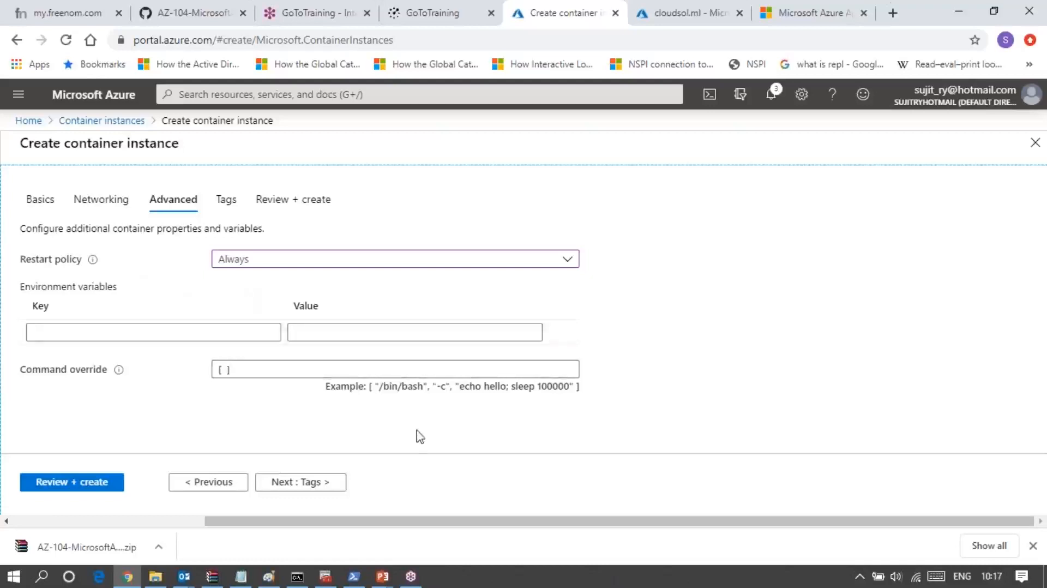
# - Validate the configuration and create the container instance
pyautogui.click(106, 482)
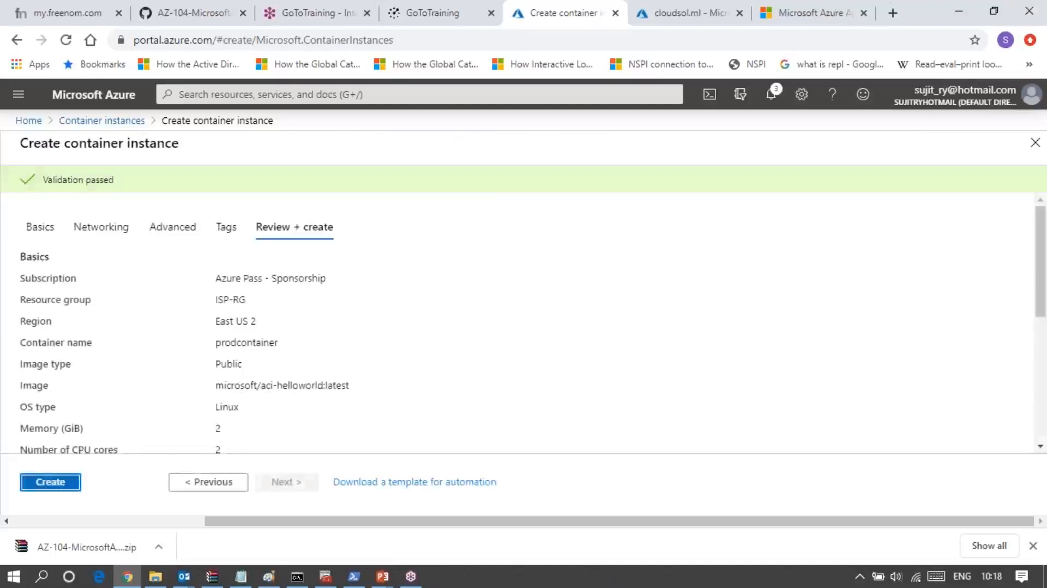
pyautogui.click(57, 485)
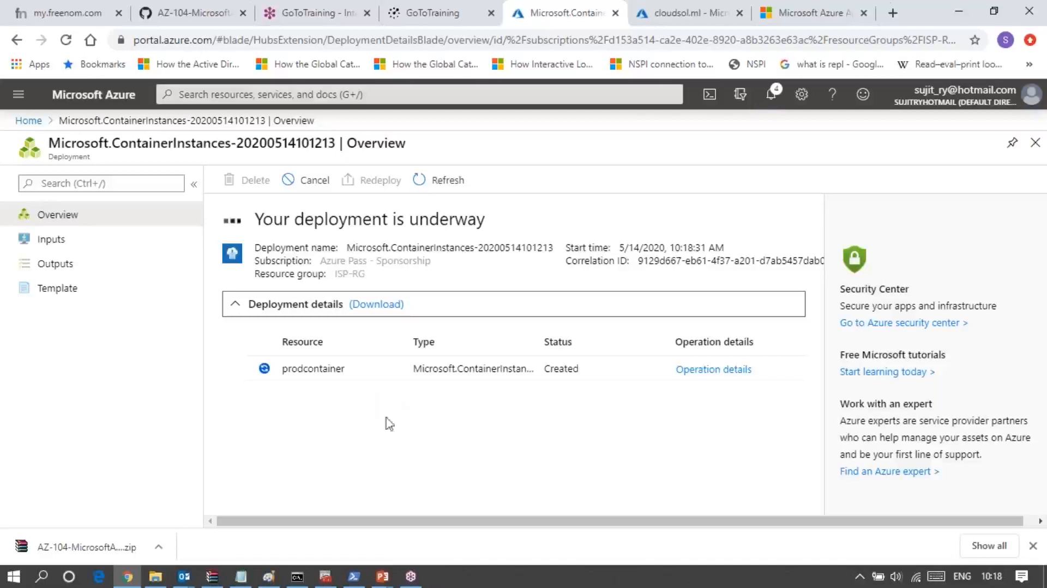
# - Switch to the PowerPoint slide show and advance to the Container Services Overview slide
pyautogui.moveTo(383, 576)
pyautogui.click(451, 536)
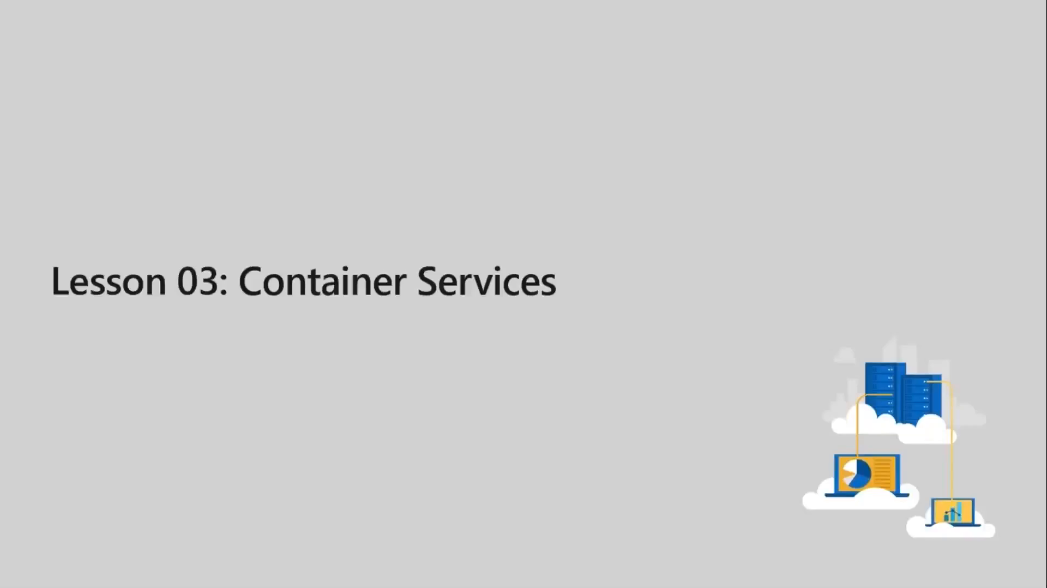
pyautogui.press('Right')
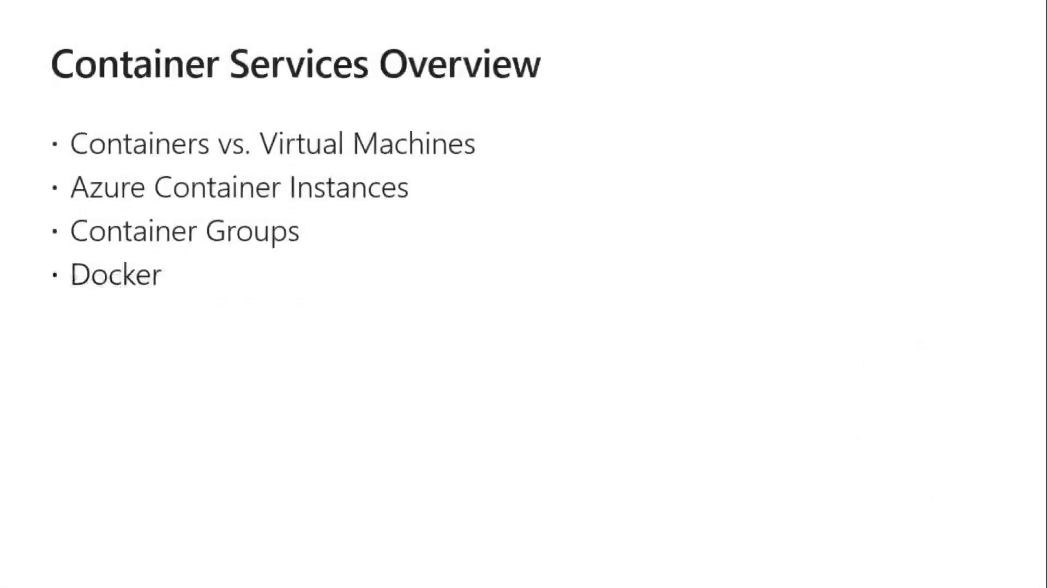
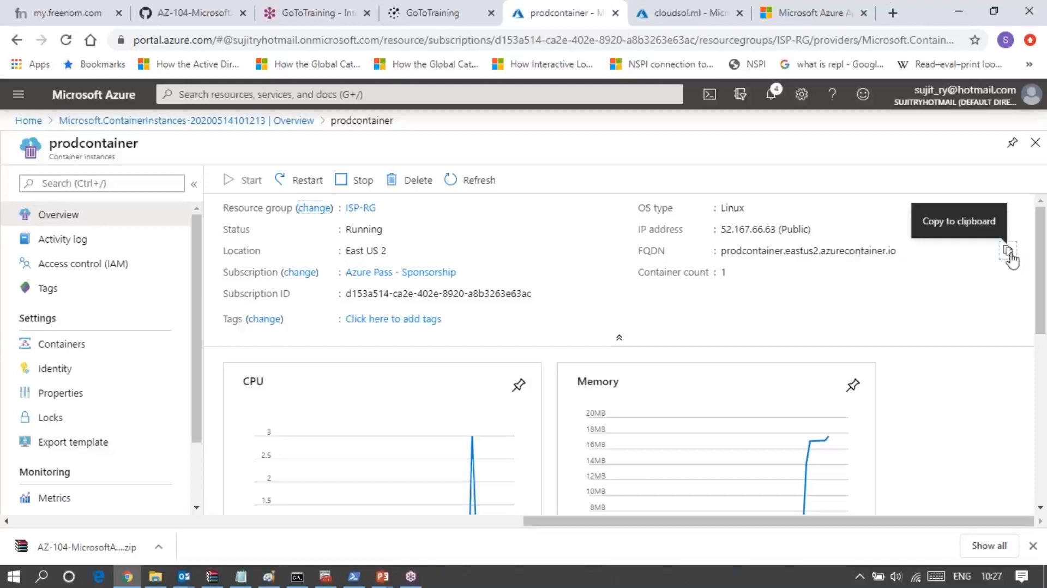
# - Open the container's web page at prodcontainer.eastus2.azurecontainer.io in a new browser tab
pyautogui.click(893, 13)
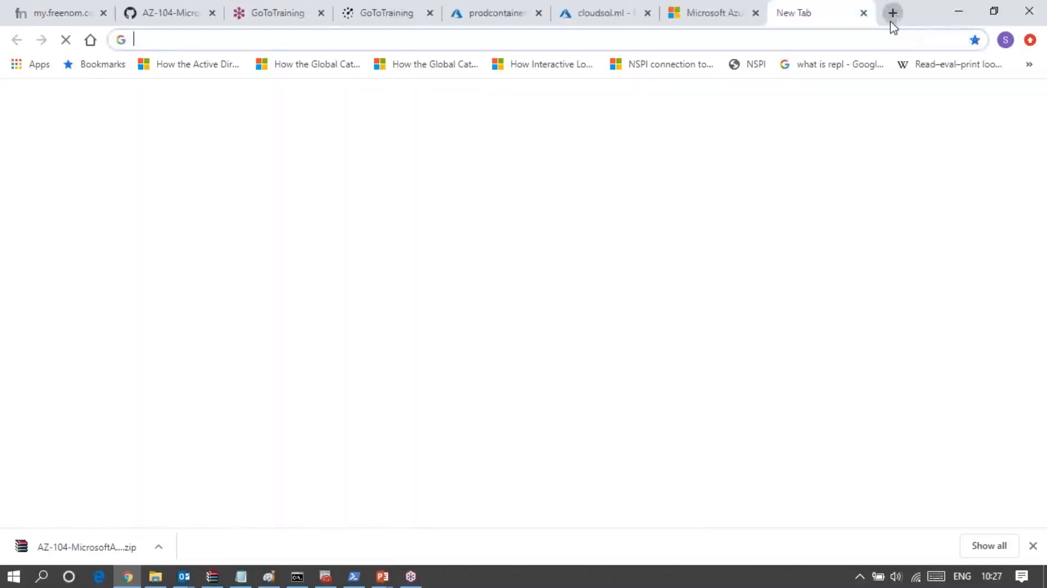
pyautogui.write('prodcontainer.eastus2.azurecontainer.io')
pyautogui.press('Return')
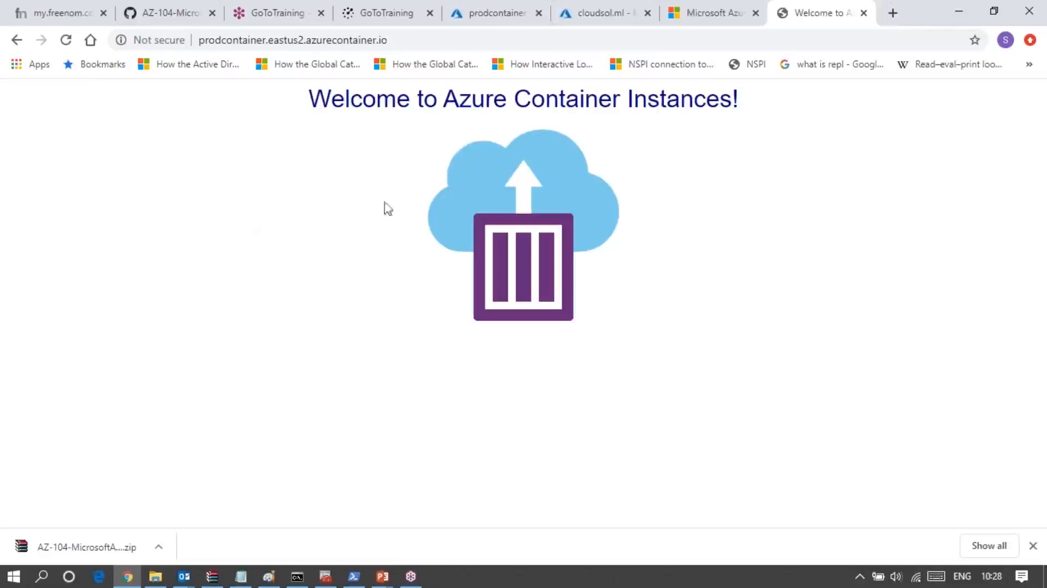
# - Return to the prodcontainer resource and look at its container list with the container's events
pyautogui.click(583, 13)
pyautogui.click(470, 20)
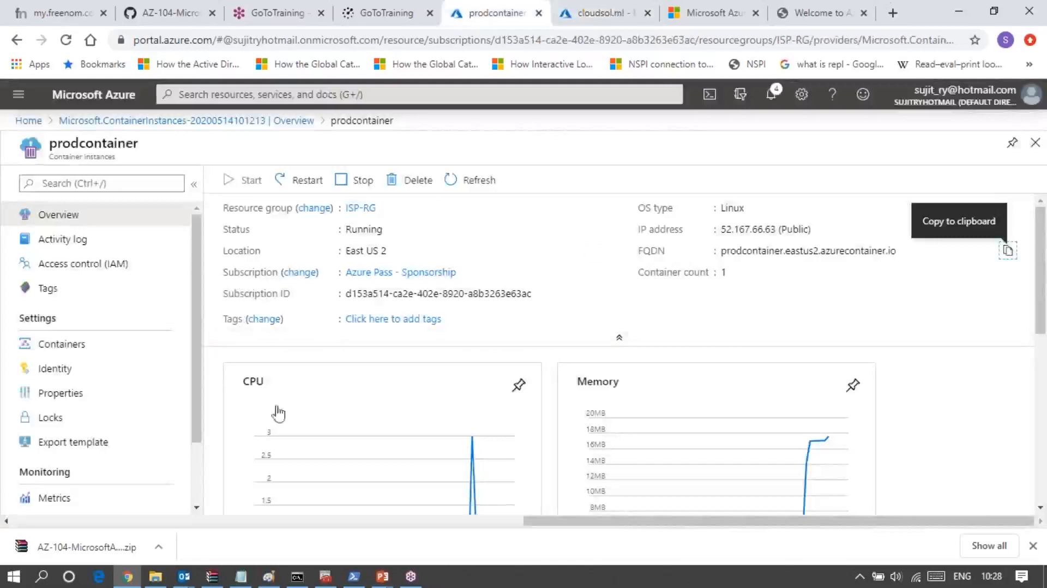
pyautogui.click(816, 12)
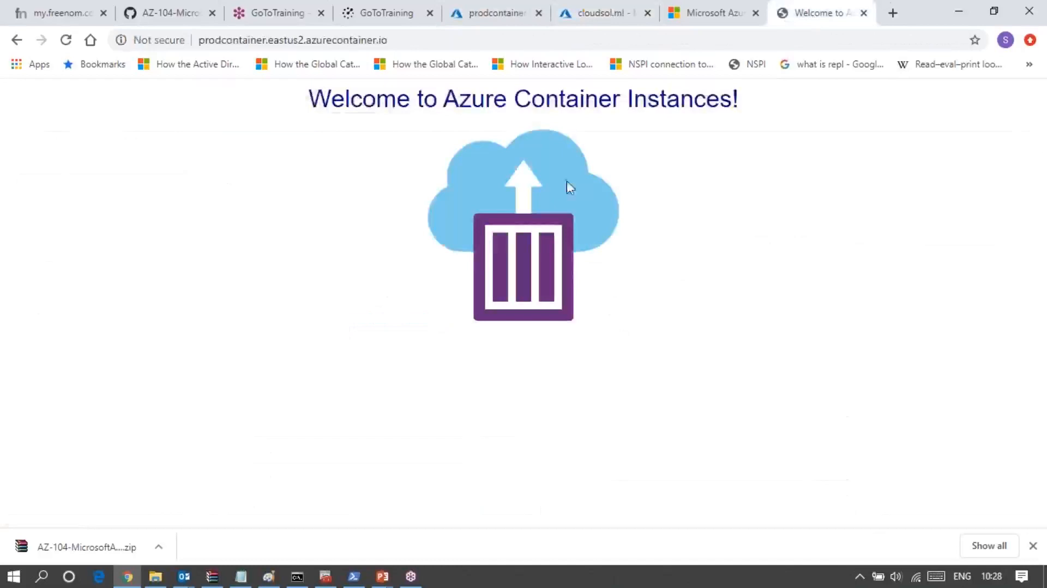
pyautogui.click(491, 13)
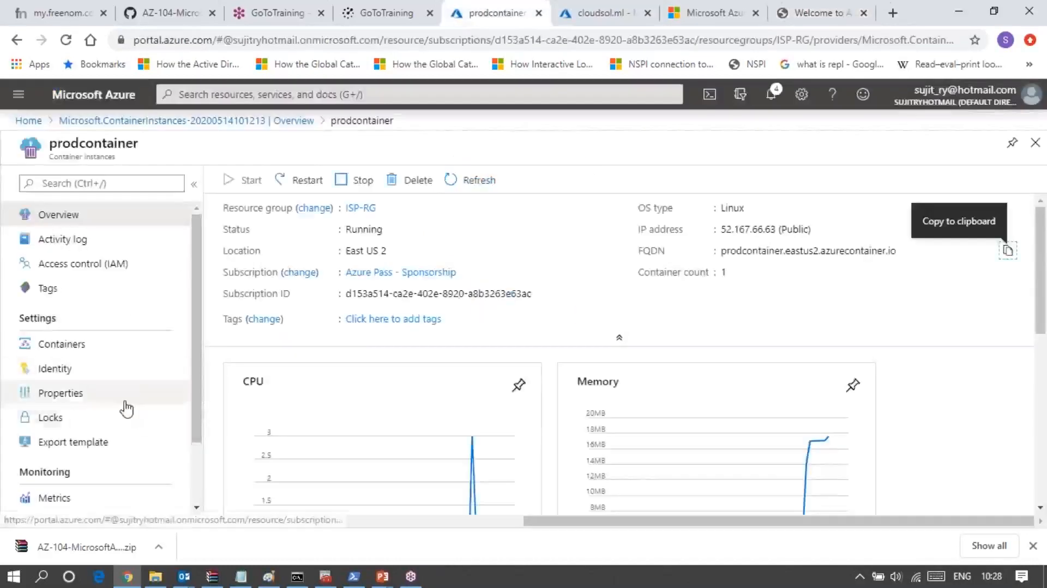
pyautogui.click(49, 349)
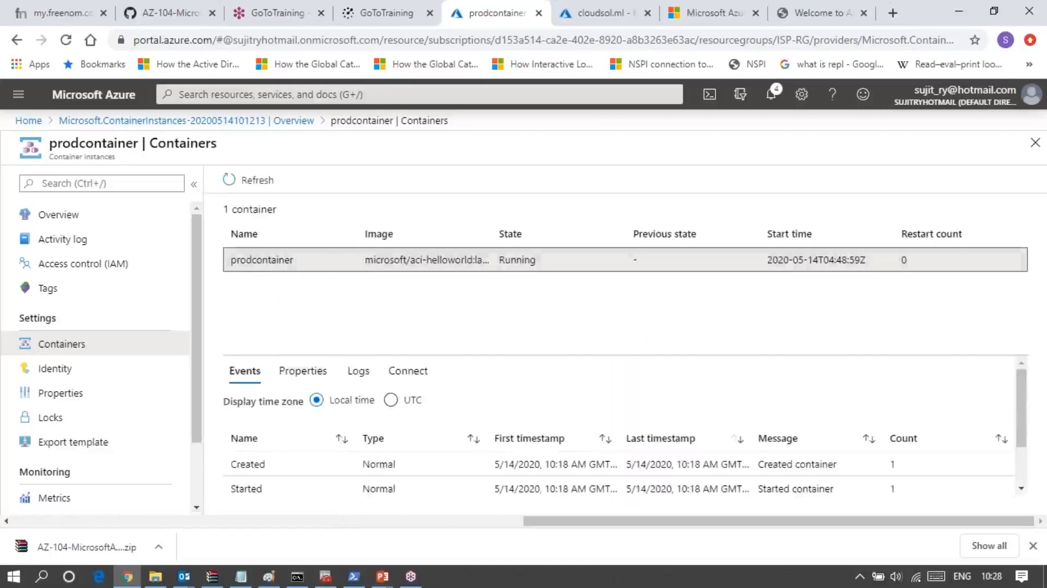
pyautogui.scroll(-1, 616, 436)
pyautogui.scroll(1, 362, 376)
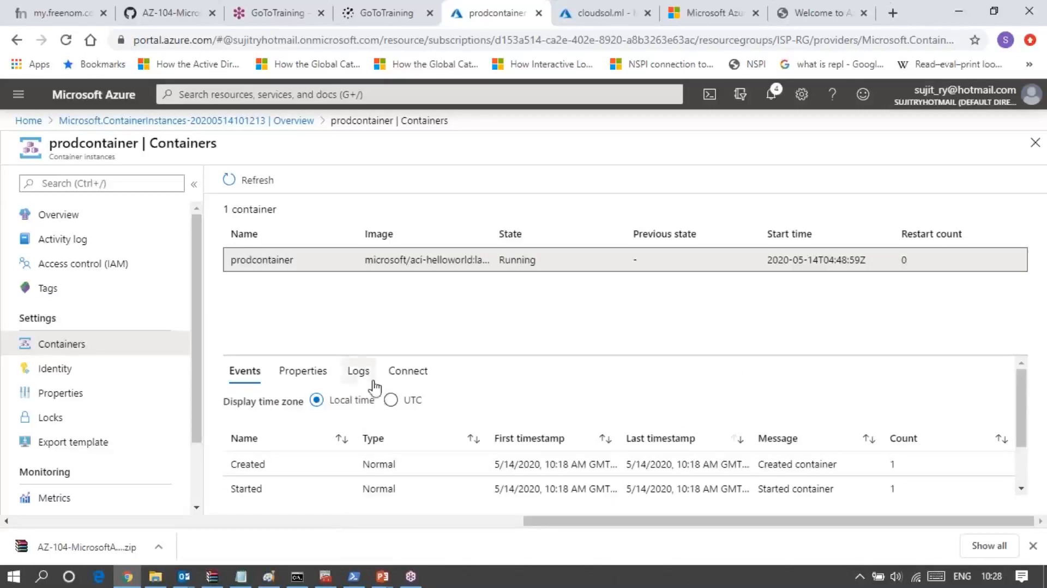
# - Examine the logs of the prodcontainer container and read through its properties
pyautogui.click(359, 372)
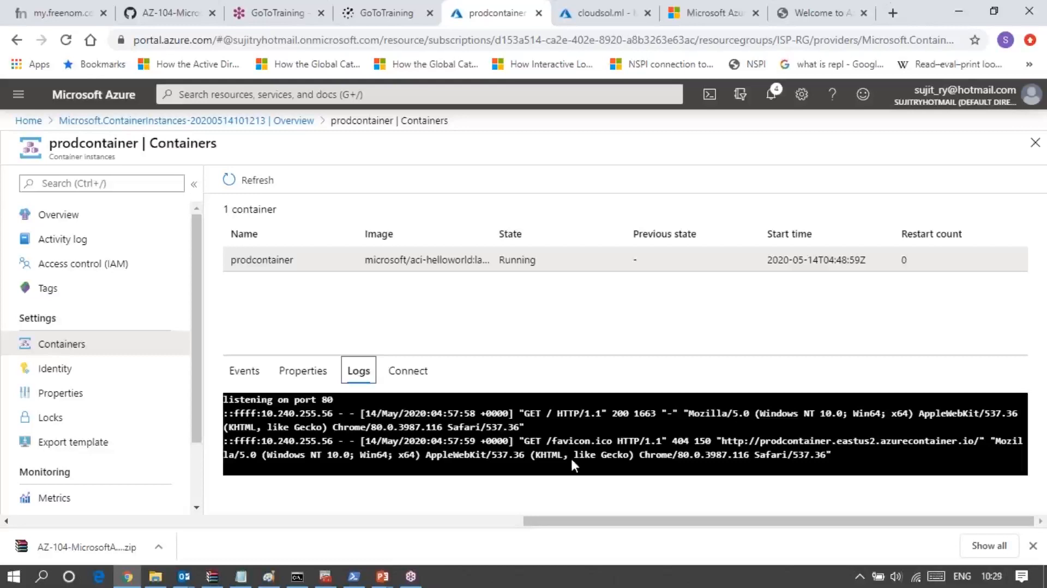
pyautogui.click(305, 375)
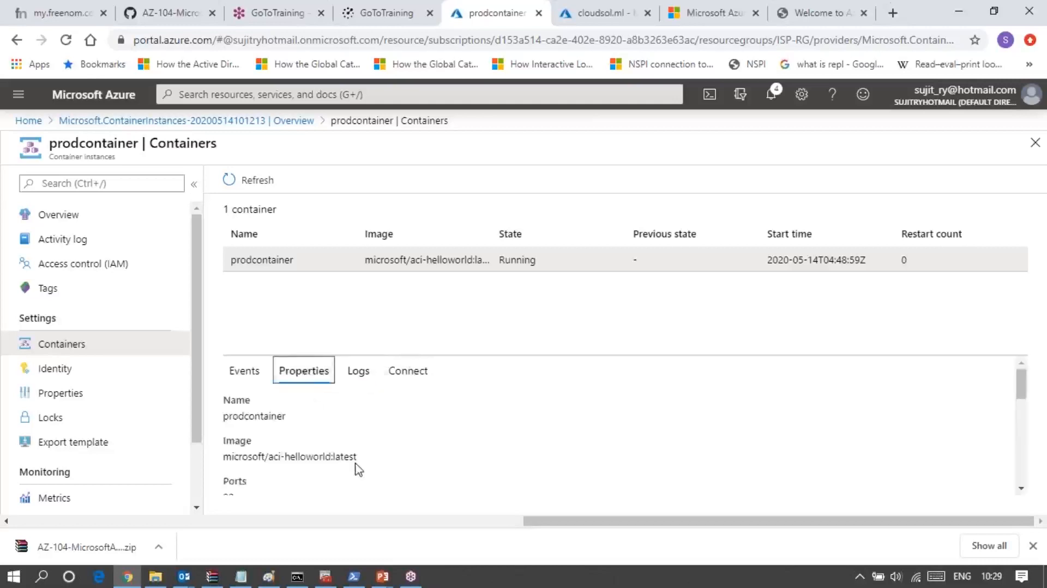
pyautogui.scroll(-5, 358, 469)
pyautogui.scroll(-5, 357, 469)
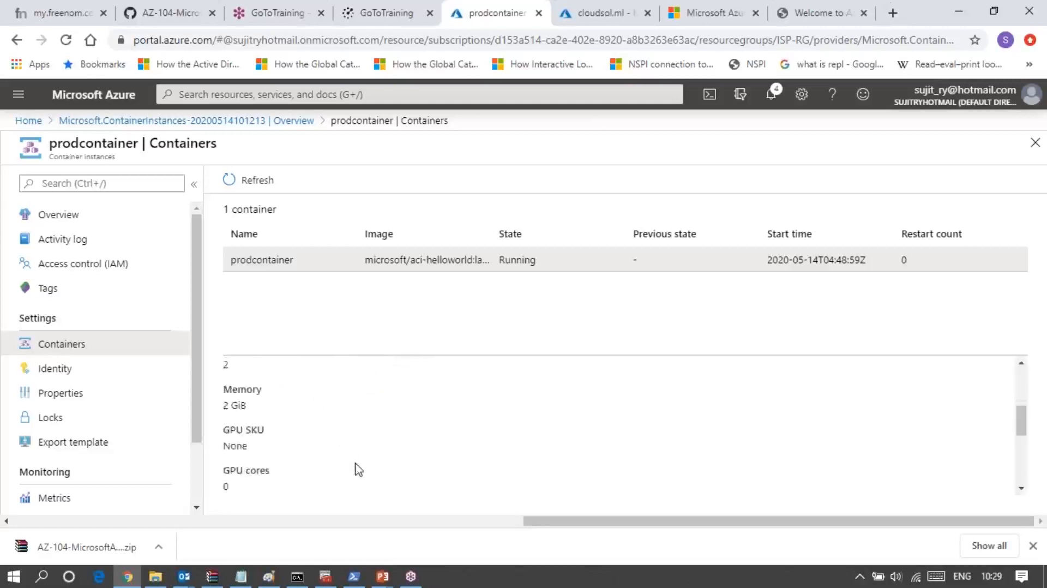
pyautogui.scroll(5, 358, 469)
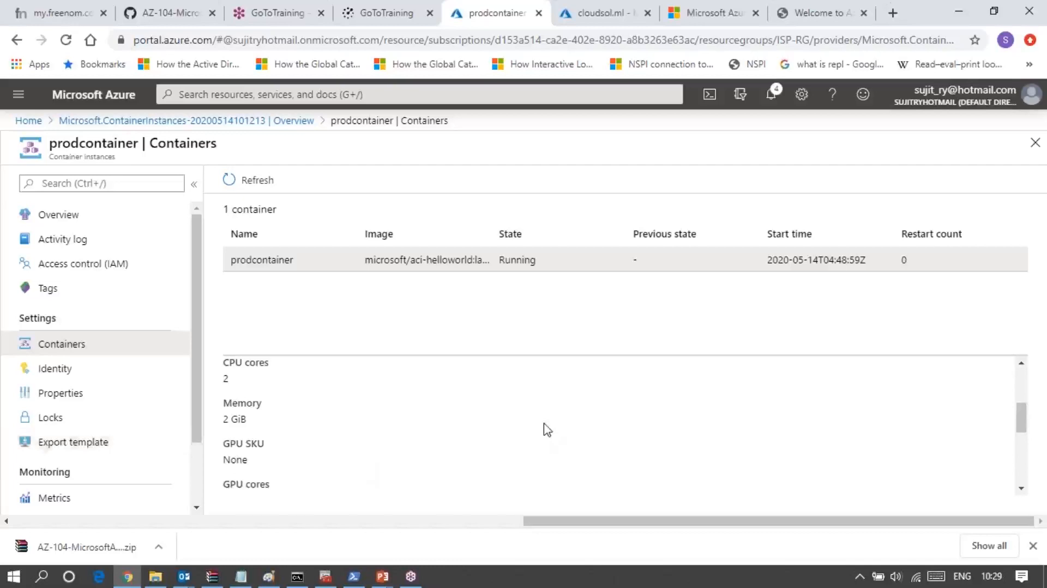
pyautogui.scroll(3, 547, 430)
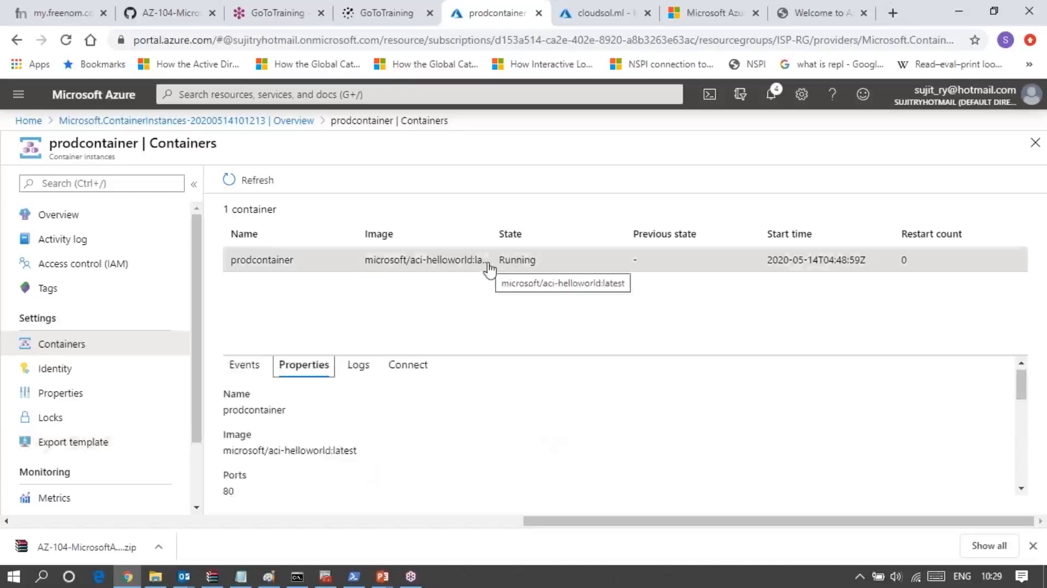
# - Review the complete event history of the prodcontainer container
pyautogui.click(235, 367)
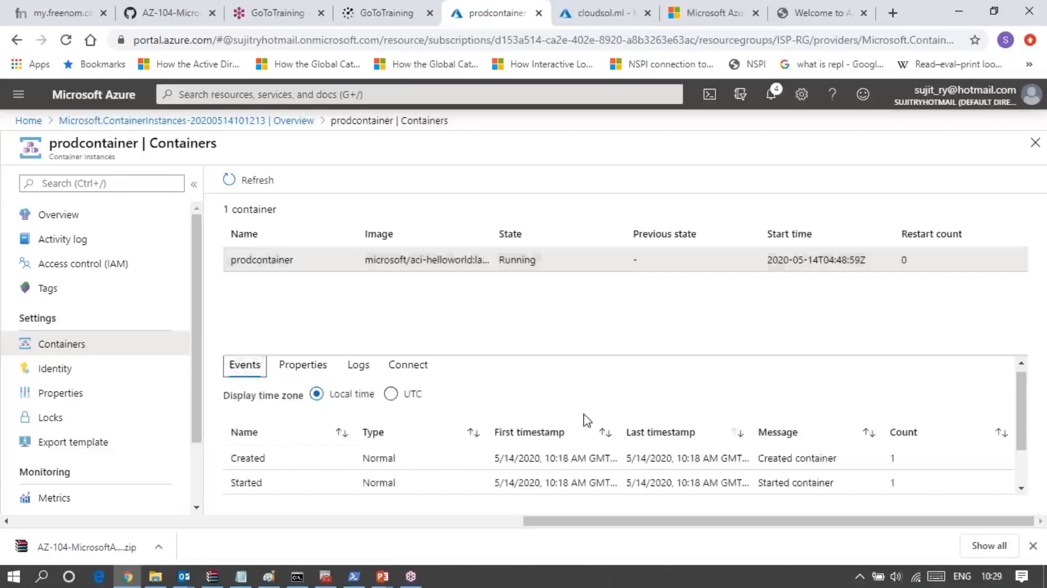
pyautogui.scroll(-1, 585, 420)
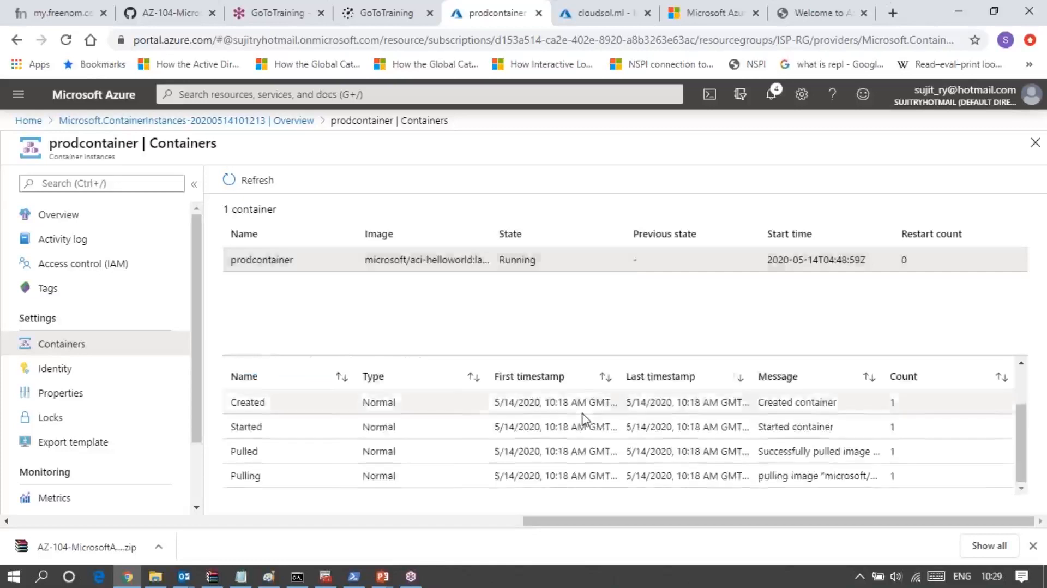
pyautogui.scroll(1, 585, 420)
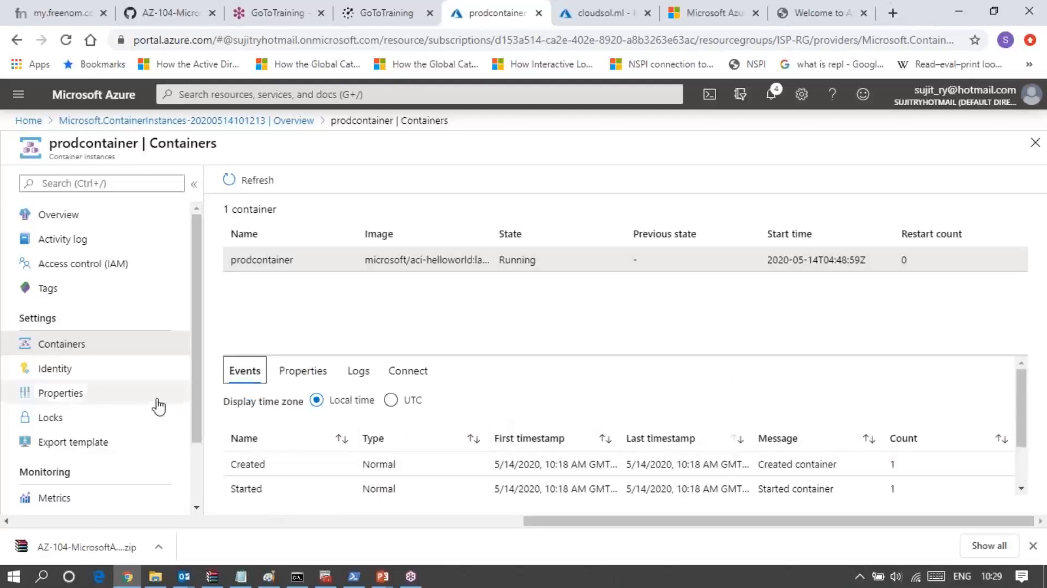
pyautogui.scroll(-3, 158, 406)
pyautogui.scroll(3, 159, 405)
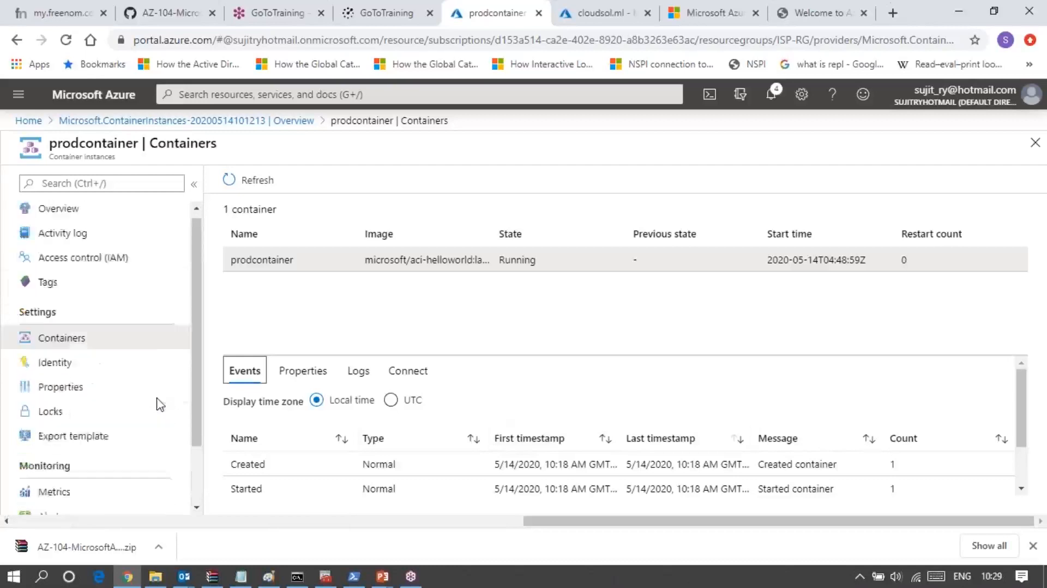
# - Look through the start-up command options for connecting to the container and return to its web page
pyautogui.click(394, 376)
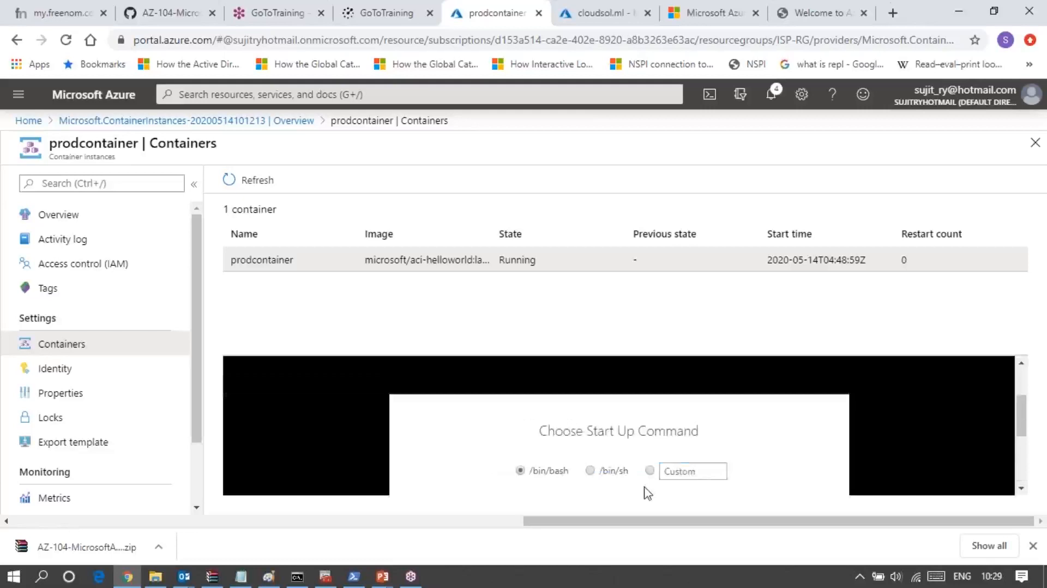
pyautogui.scroll(2, 647, 493)
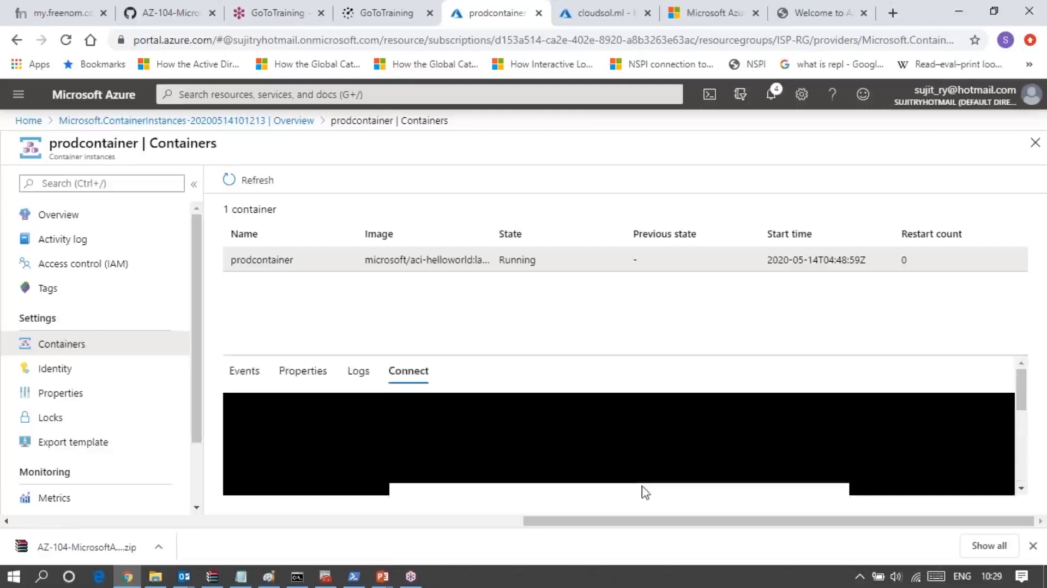
pyautogui.scroll(-2, 645, 492)
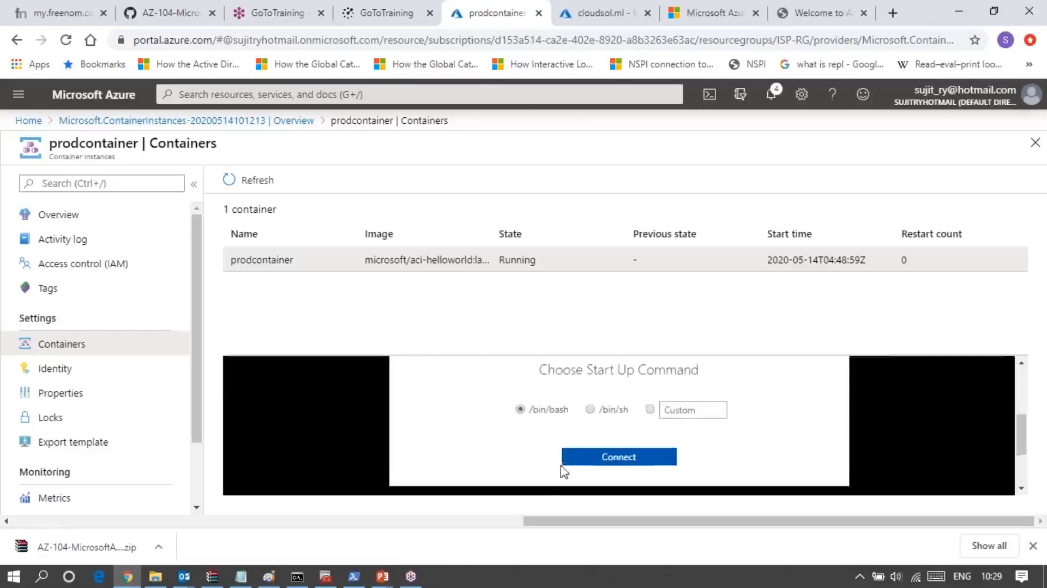
pyautogui.scroll(2, 562, 468)
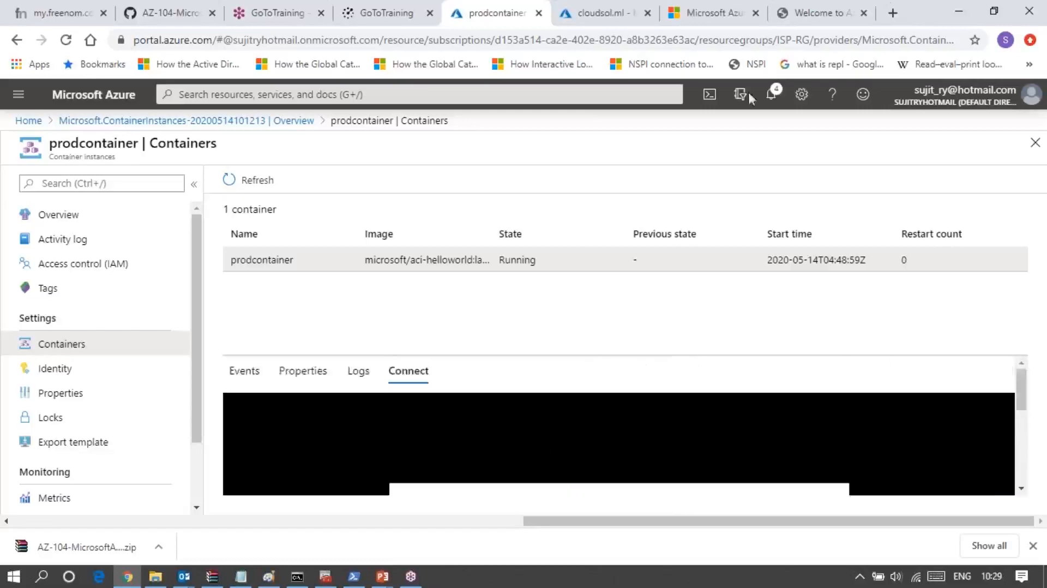
pyautogui.click(812, 10)
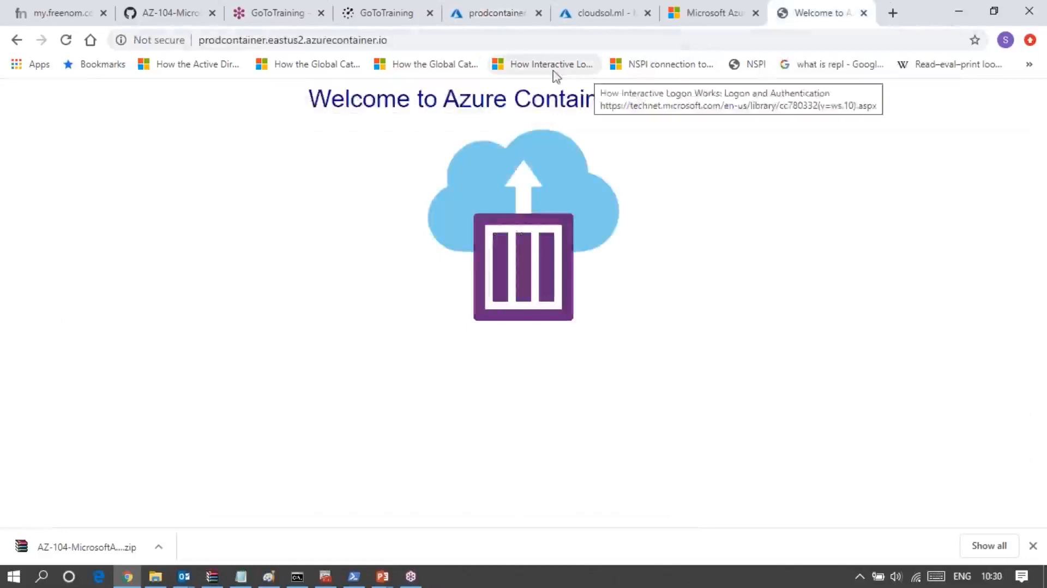
# - Return to the prodcontainer resource in the Azure portal and show the events of its running container
pyautogui.click(499, 9)
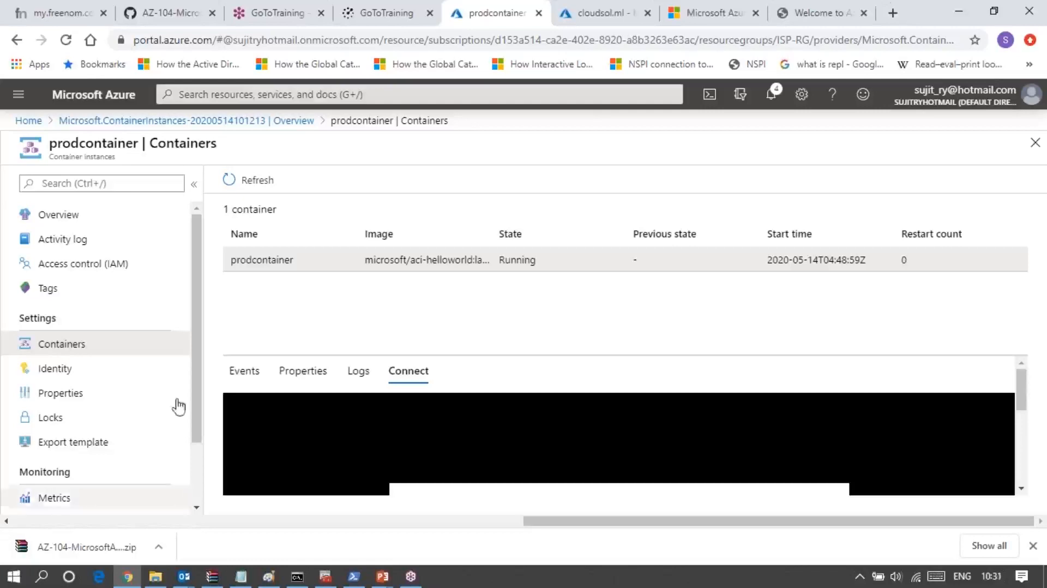
pyautogui.scroll(-1, 153, 363)
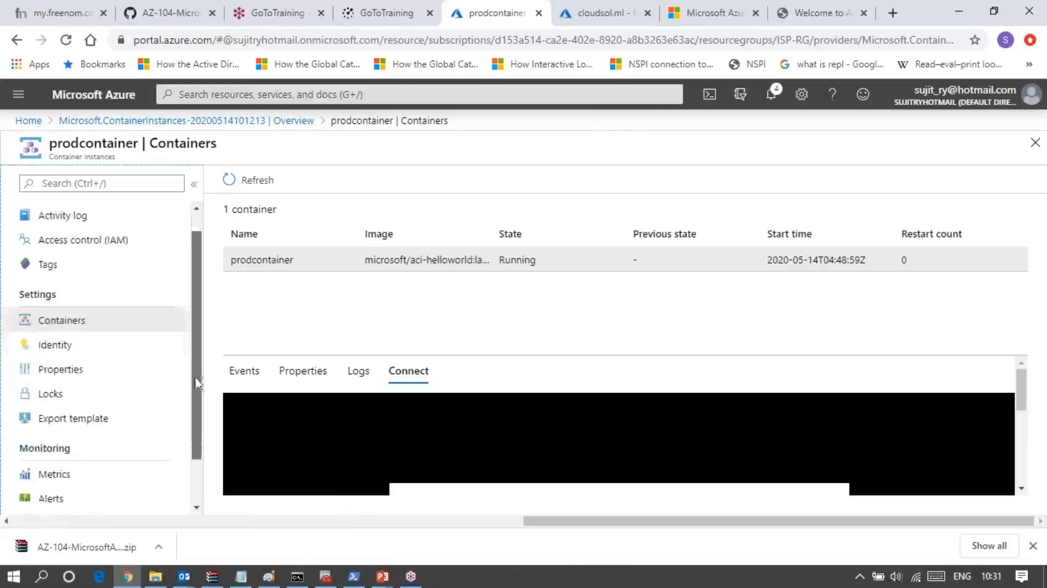
pyautogui.scroll(1, 117, 374)
pyautogui.rightClick(120, 372)
pyautogui.moveTo(198, 274); pyautogui.dragTo(202, 377)
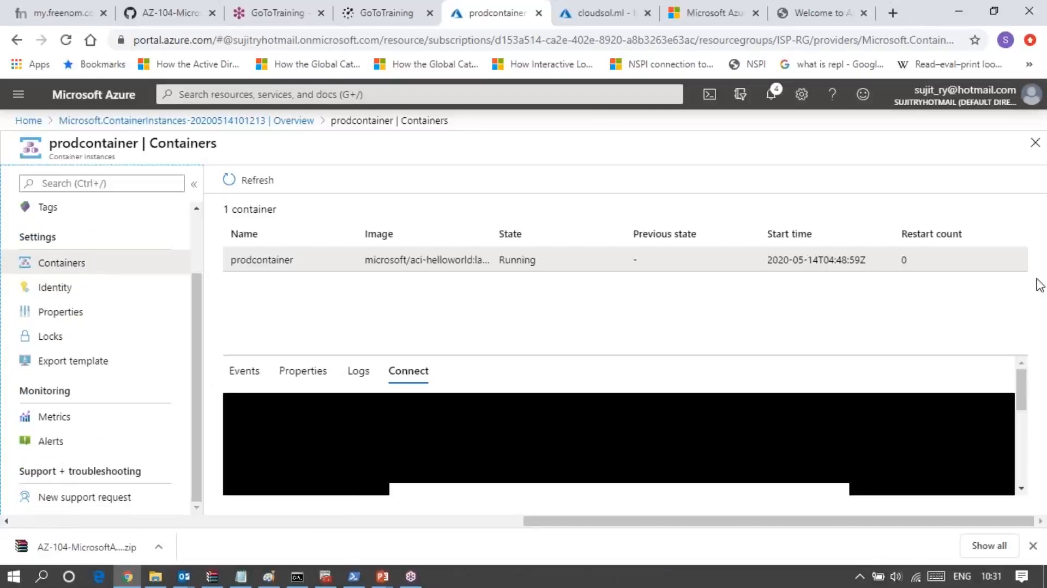
pyautogui.click(467, 267)
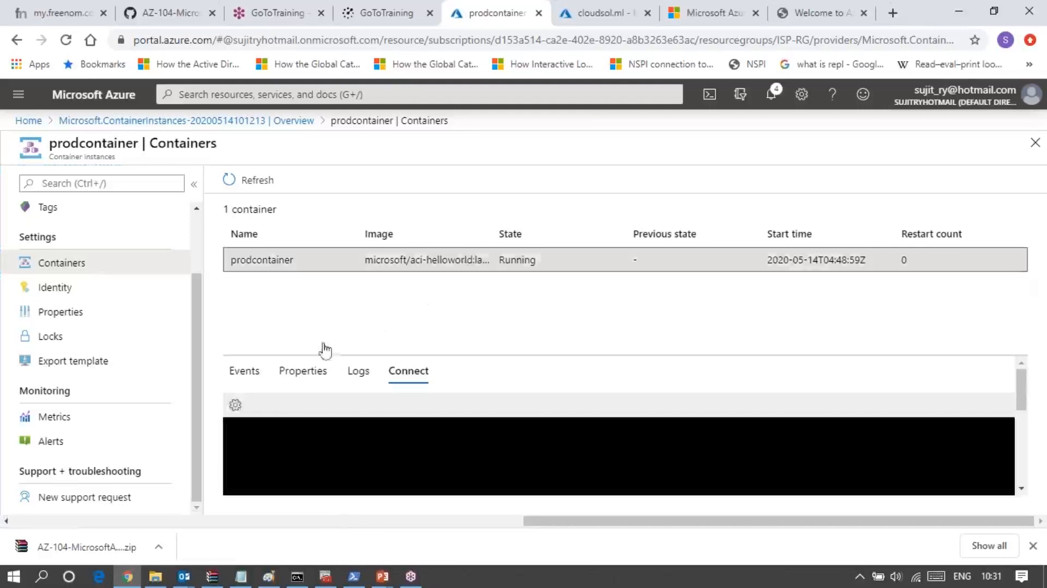
pyautogui.click(248, 375)
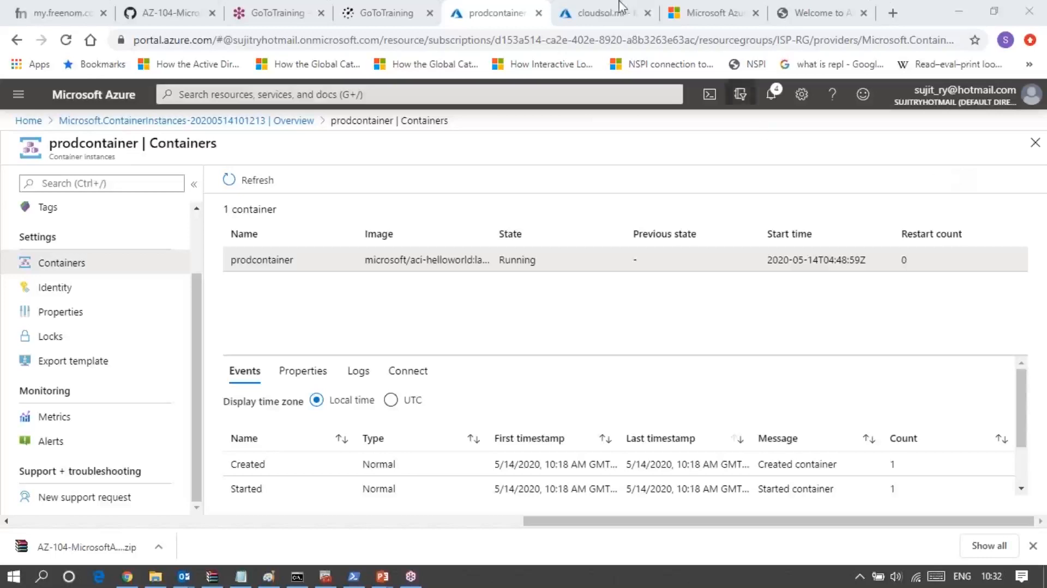
# - Switch to Paint and start a new blank picture, discarding the existing drawing without saving it
pyautogui.moveTo(269, 575)
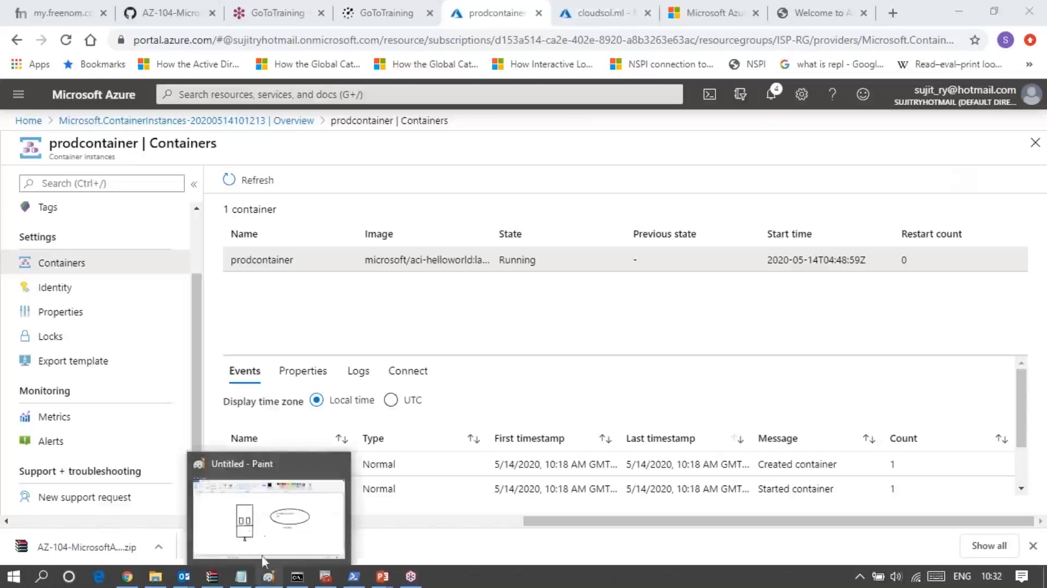
pyautogui.click(224, 531)
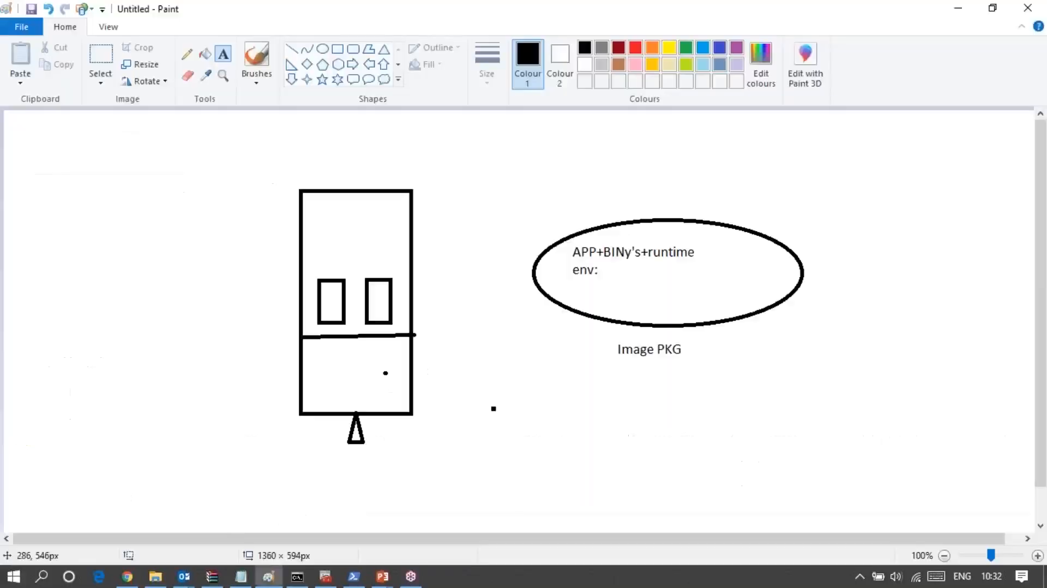
pyautogui.click(26, 32)
pyautogui.click(28, 52)
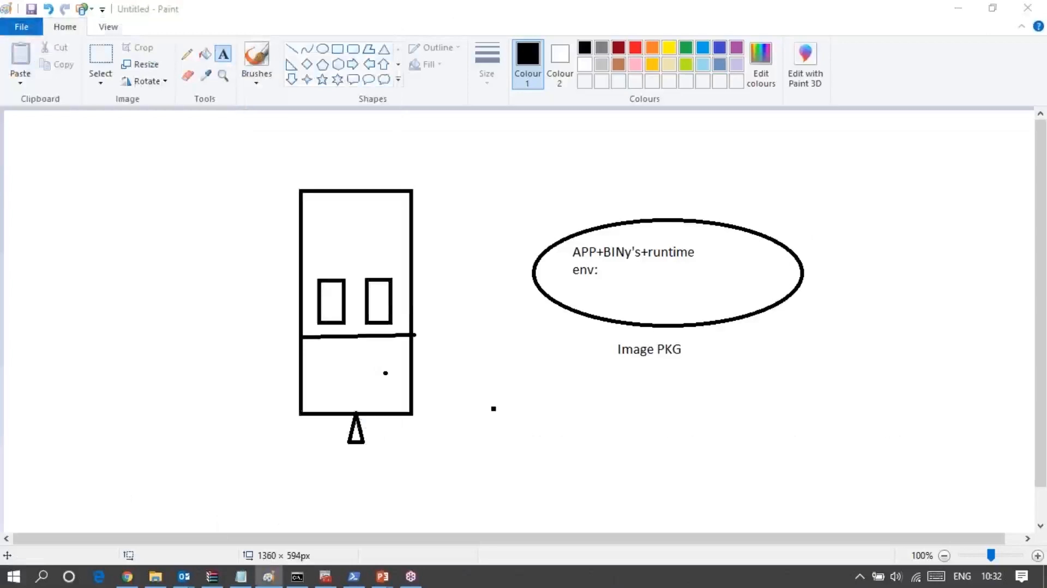
pyautogui.click(550, 295)
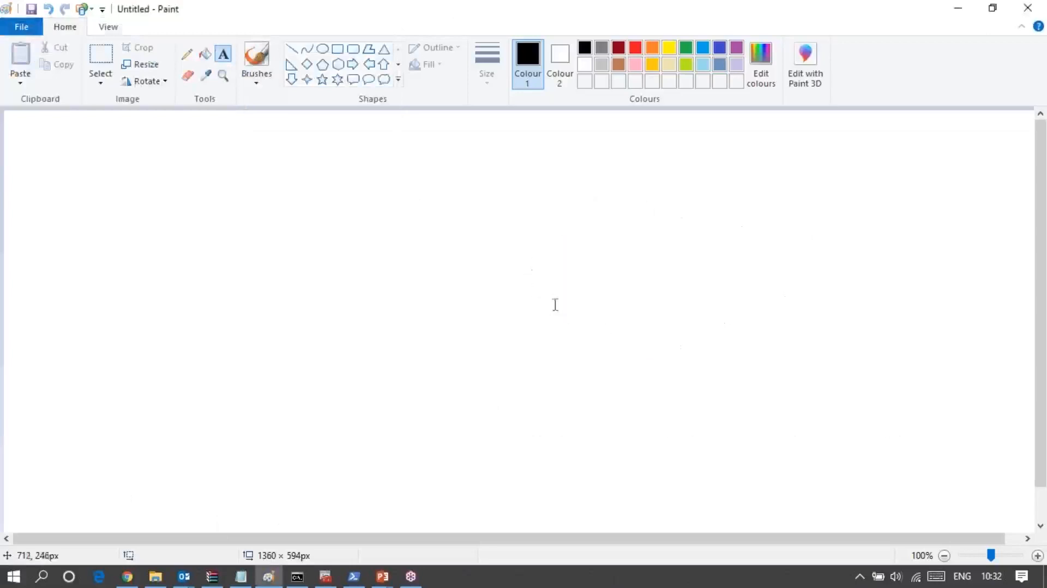
# - Draw a large black rectangle across most of the canvas and label it "K8-Cluster" beneath its lower edge
pyautogui.click(338, 49)
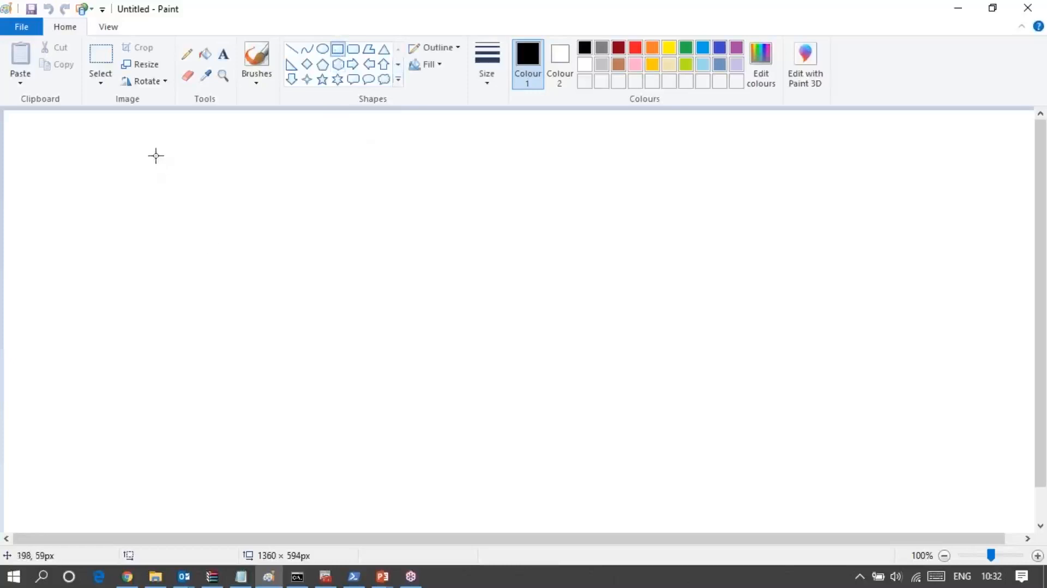
pyautogui.moveTo(155, 156); pyautogui.dragTo(932, 464)
pyautogui.click(918, 490)
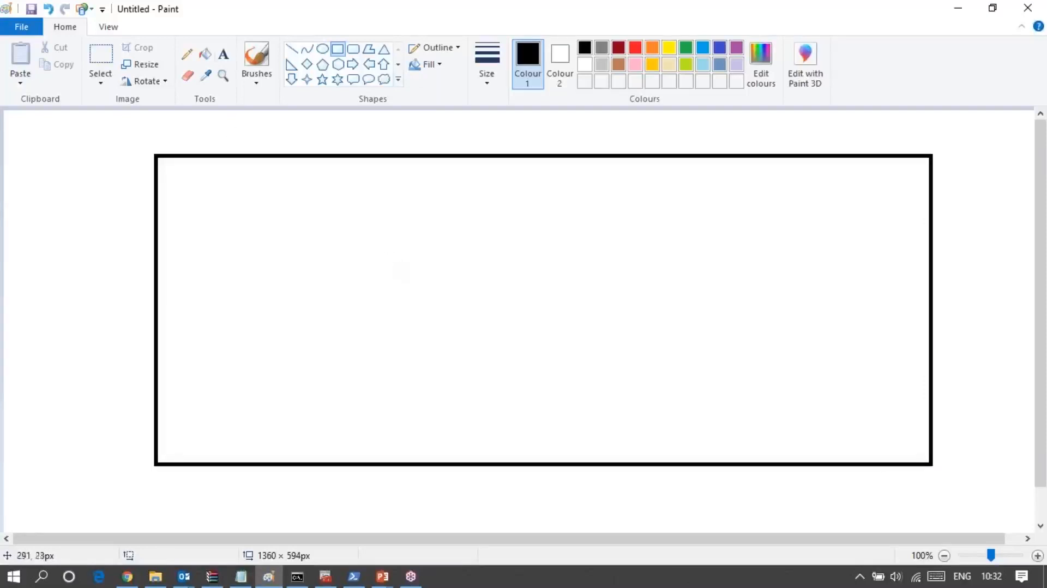
pyautogui.click(223, 54)
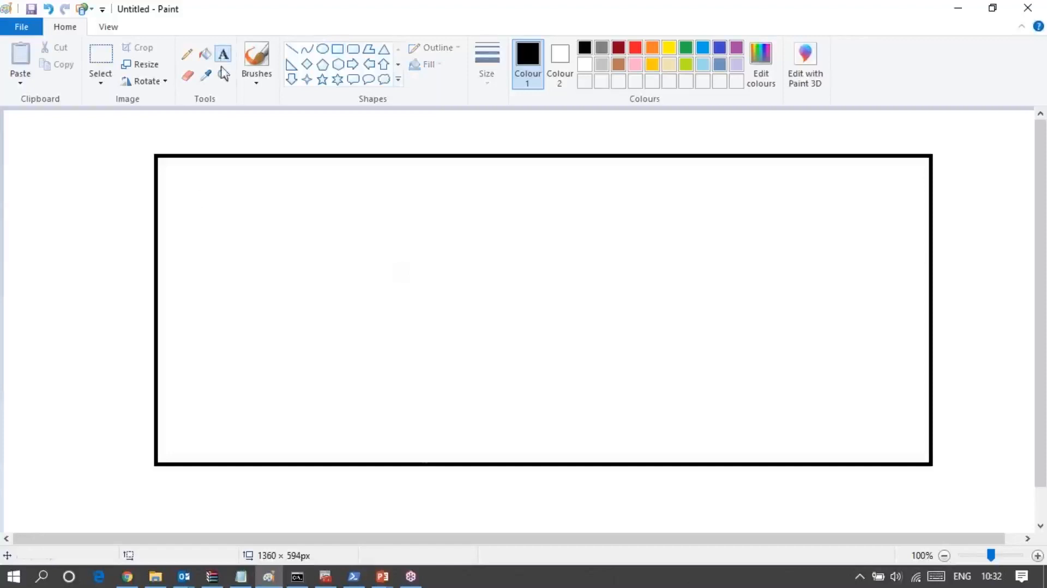
pyautogui.click(432, 484)
pyautogui.write('K8')
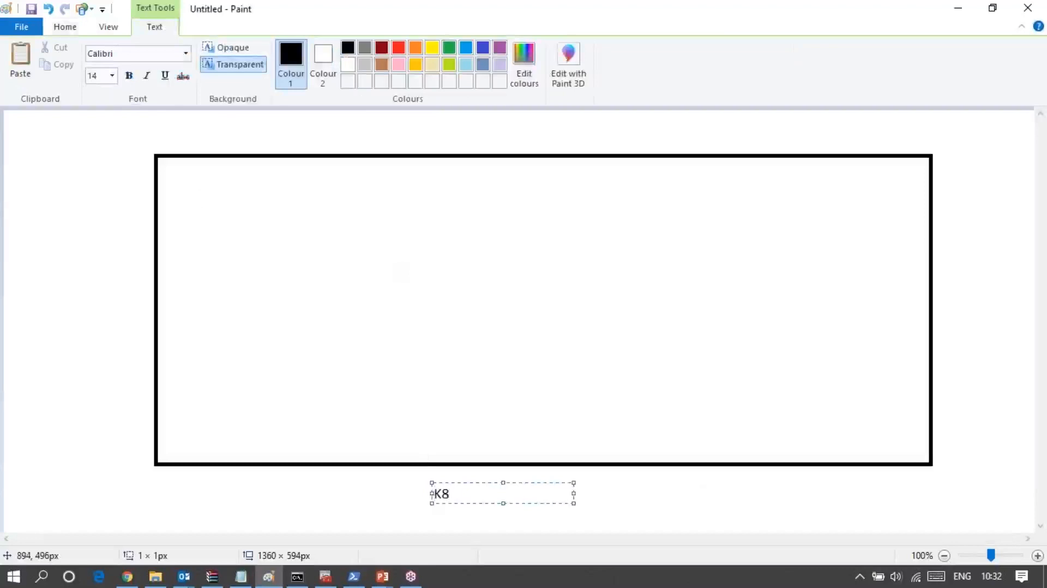
pyautogui.write('-Cluster')
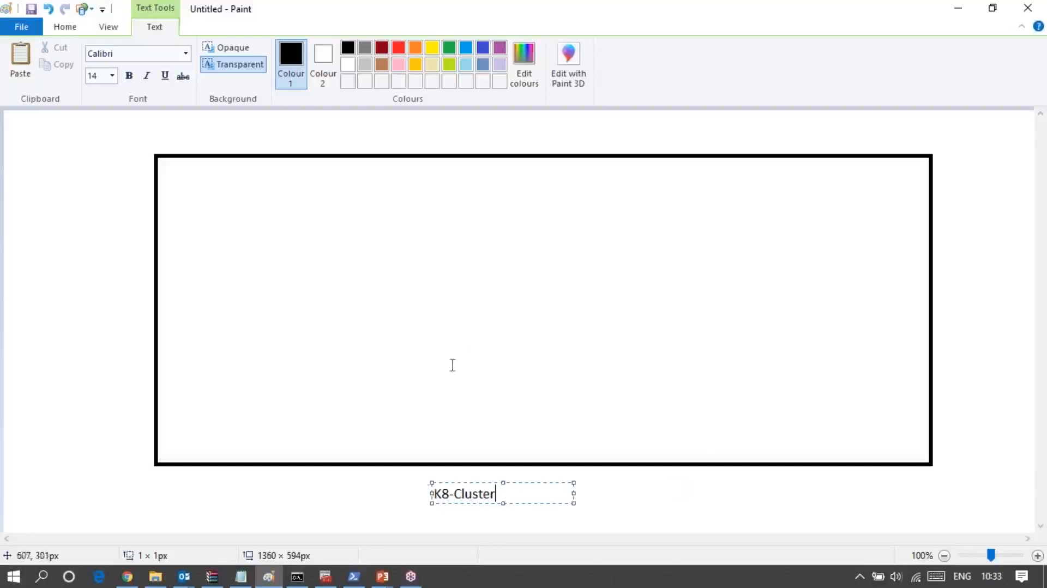
pyautogui.click(488, 517)
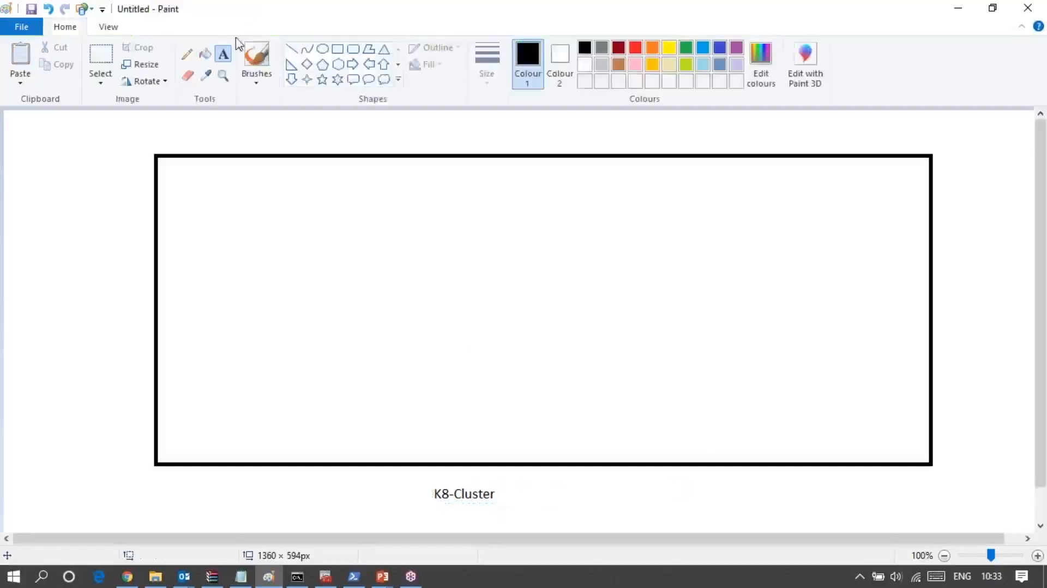
# - Draw a smaller rectangle inside the left half of the K8-Cluster box and label it "MASTER NODE" underneath
pyautogui.click(339, 50)
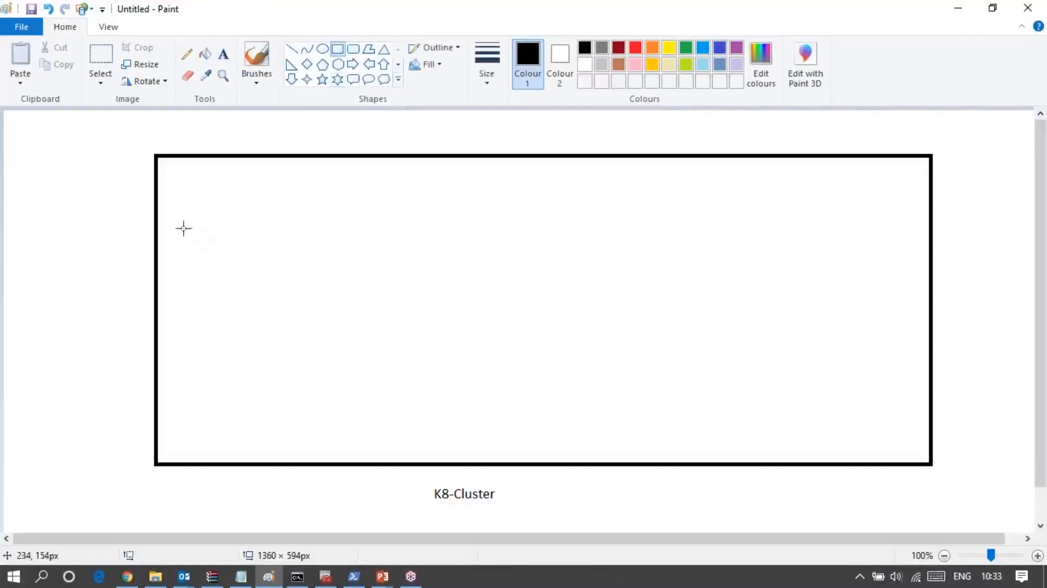
pyautogui.moveTo(180, 223); pyautogui.dragTo(457, 414)
pyautogui.click(507, 387)
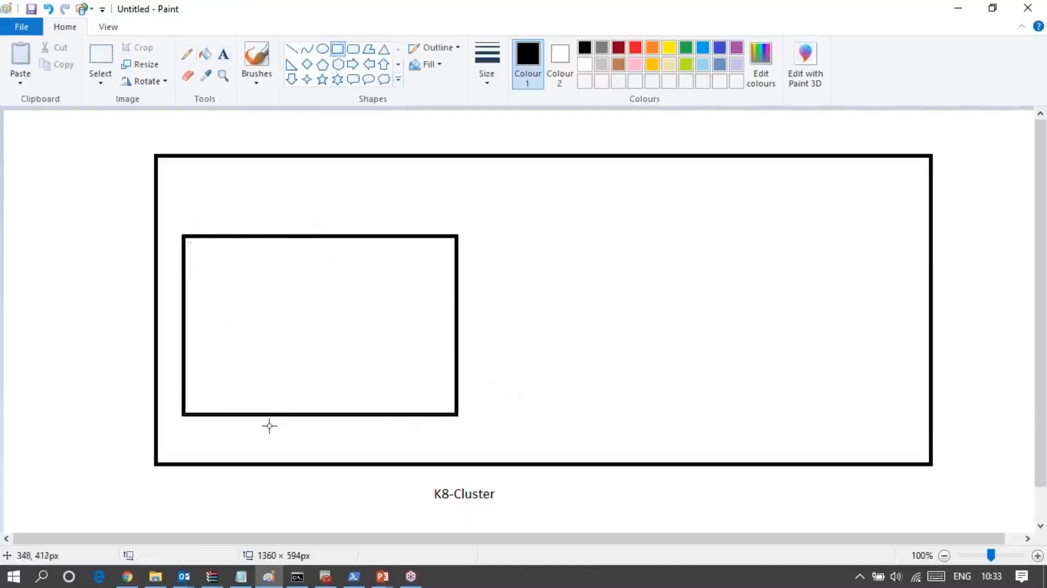
pyautogui.click(224, 53)
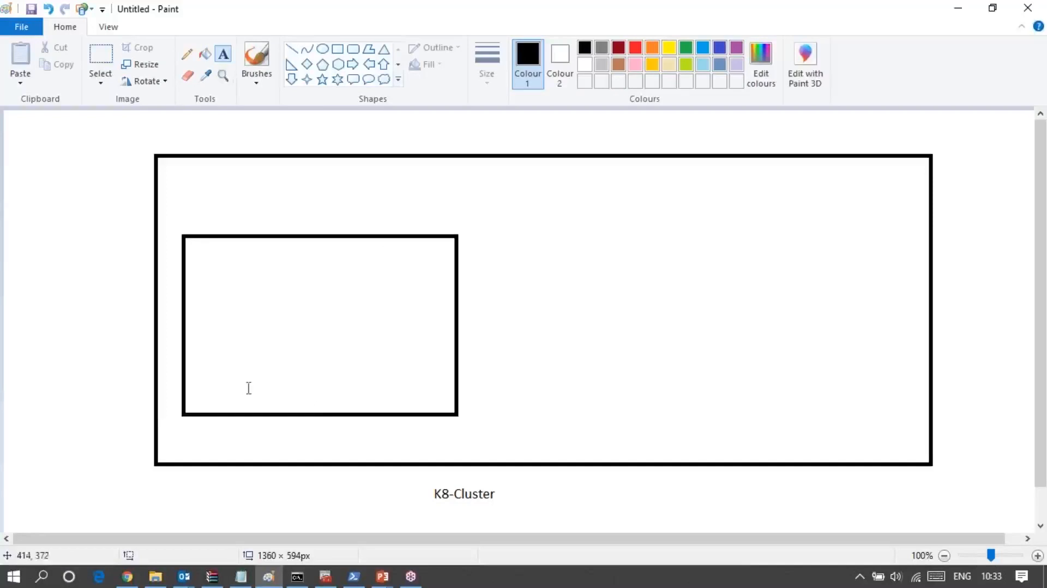
pyautogui.click(256, 436)
pyautogui.write('MASTER')
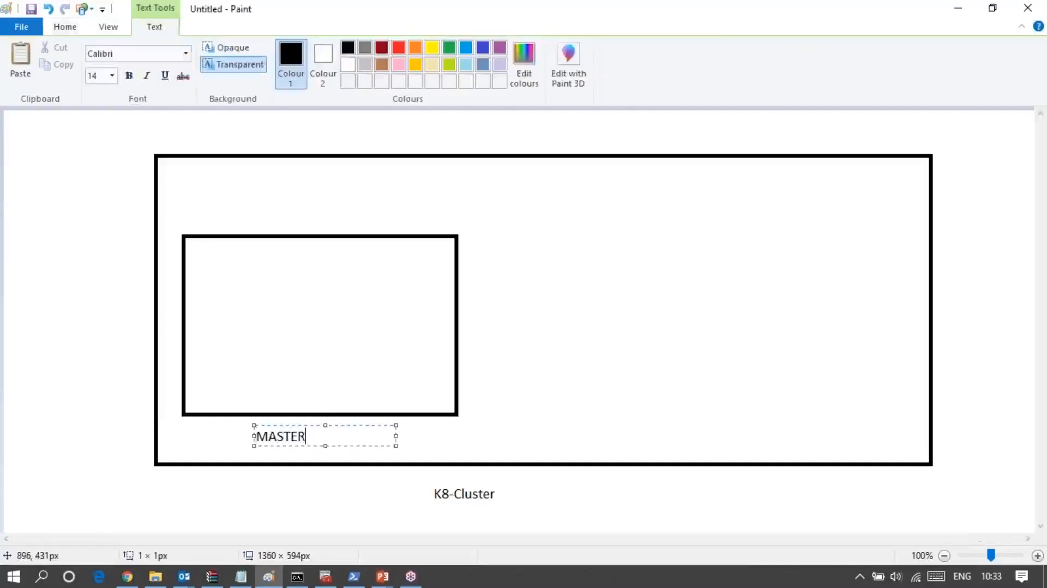
pyautogui.write(' NODE')
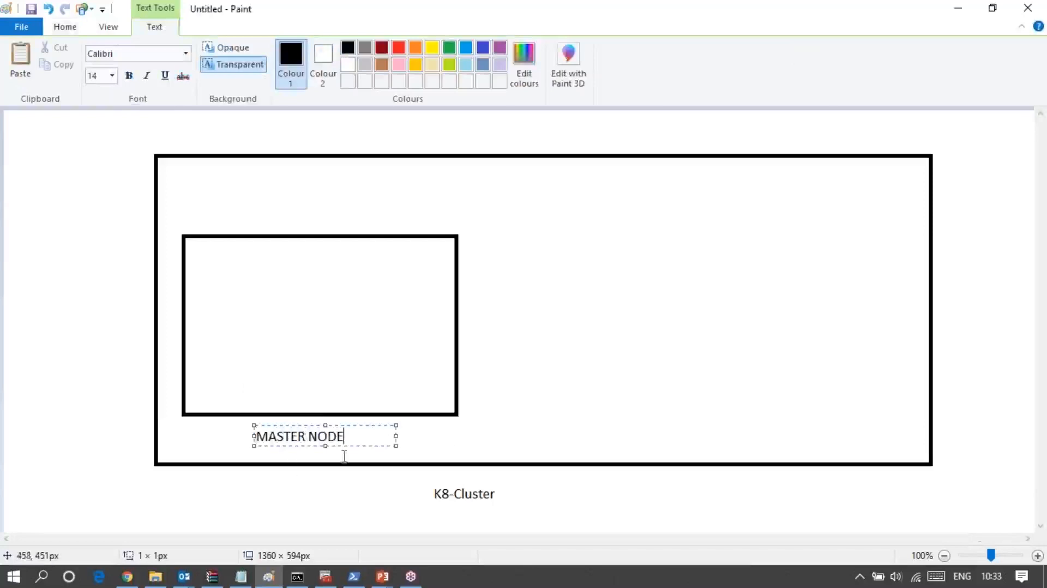
pyautogui.click(313, 454)
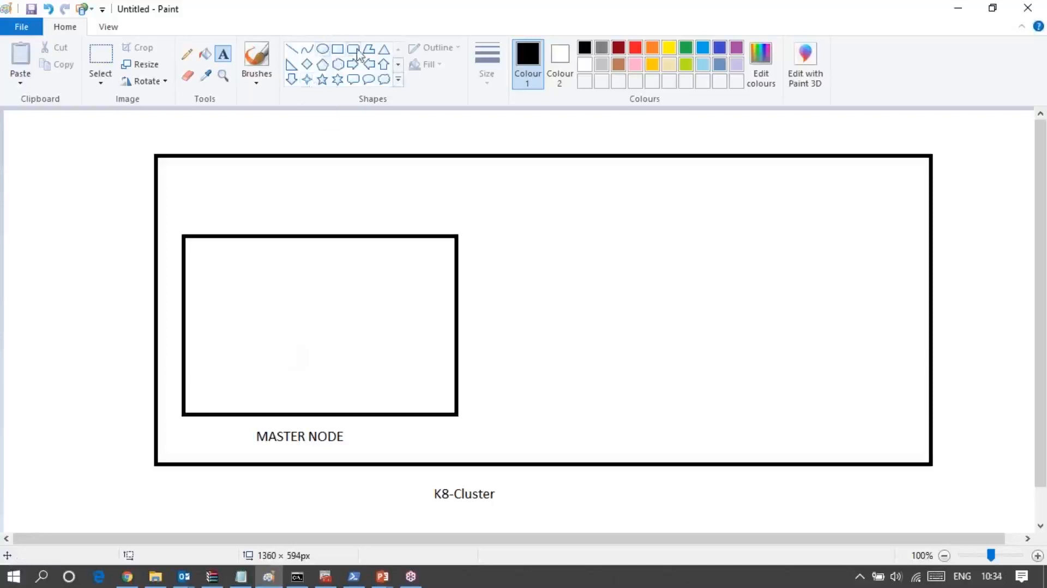
# - Add the text "API's" in the upper-left corner of the MASTER NODE box
pyautogui.click(339, 53)
pyautogui.click(223, 57)
pyautogui.click(199, 259)
pyautogui.write('API')
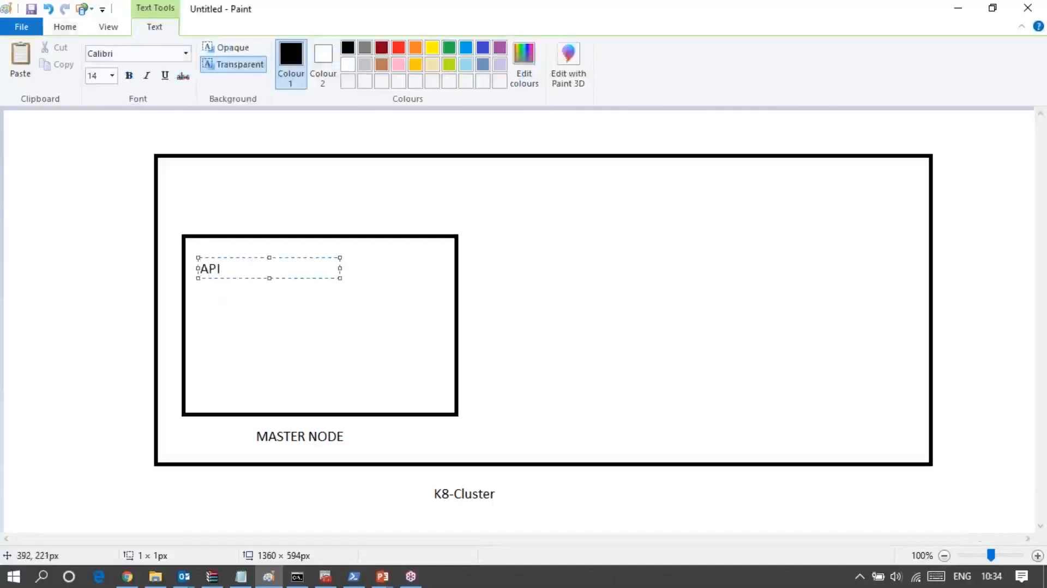
pyautogui.write("'s")
pyautogui.click(309, 309)
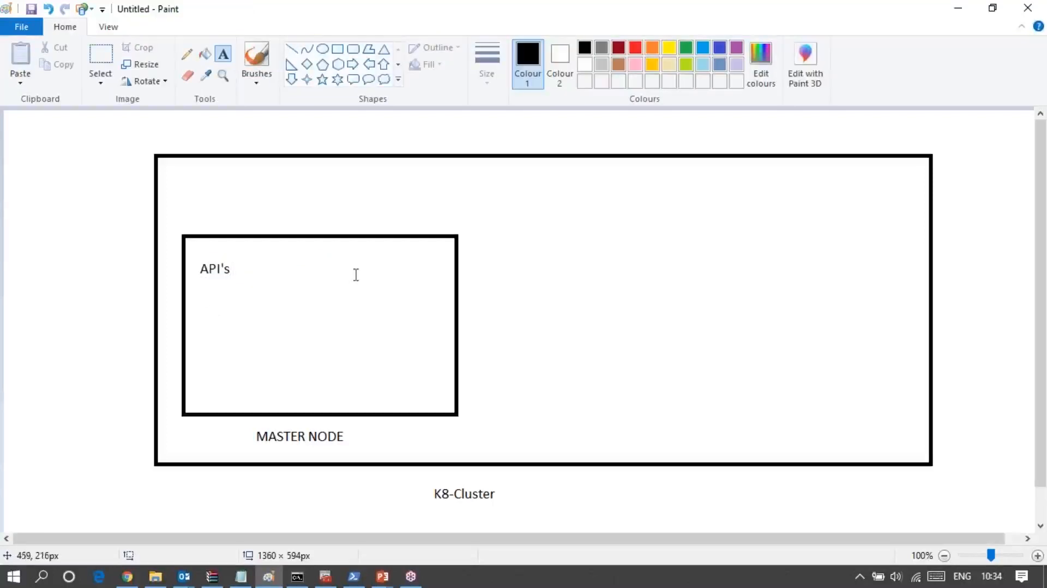
# - Draw an ellipse in the upper-right part of the MASTER NODE box and write "Scheduler" inside it
pyautogui.click(323, 49)
pyautogui.moveTo(337, 256); pyautogui.dragTo(410, 293)
pyautogui.hotkey('ctrl', 'z')
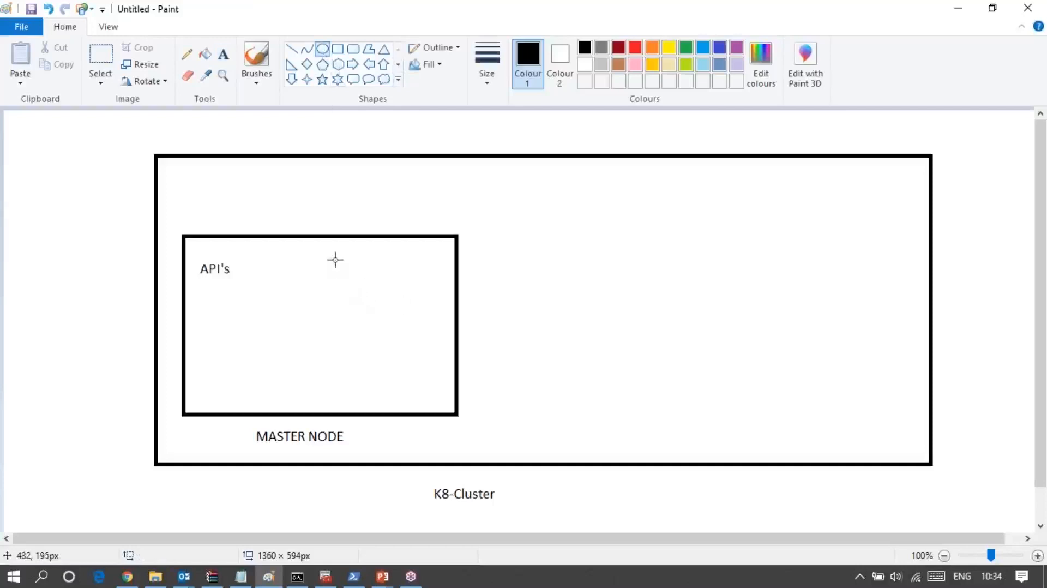
pyautogui.moveTo(315, 251); pyautogui.dragTo(427, 294)
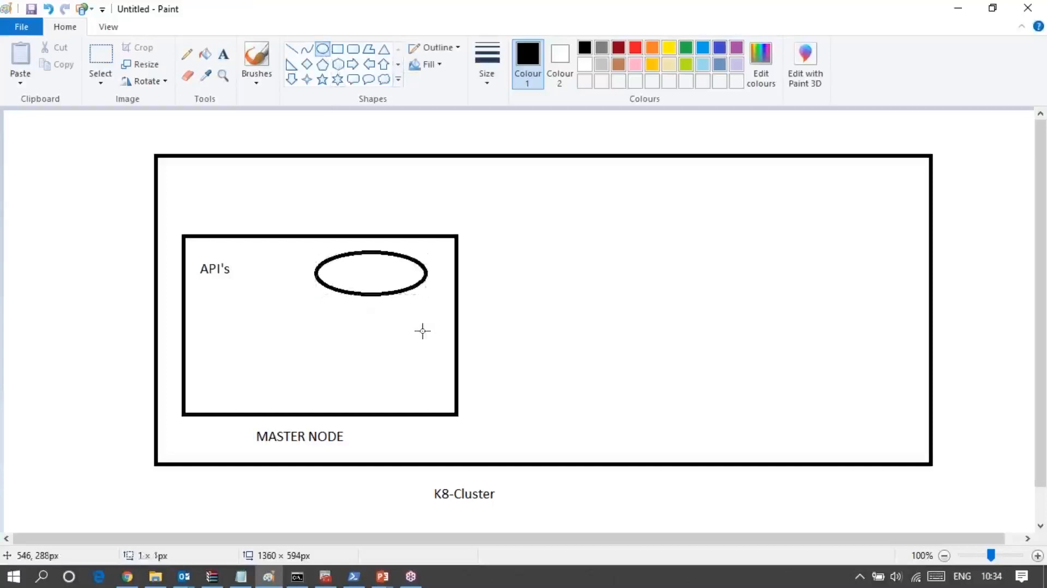
pyautogui.click(224, 55)
pyautogui.click(335, 271)
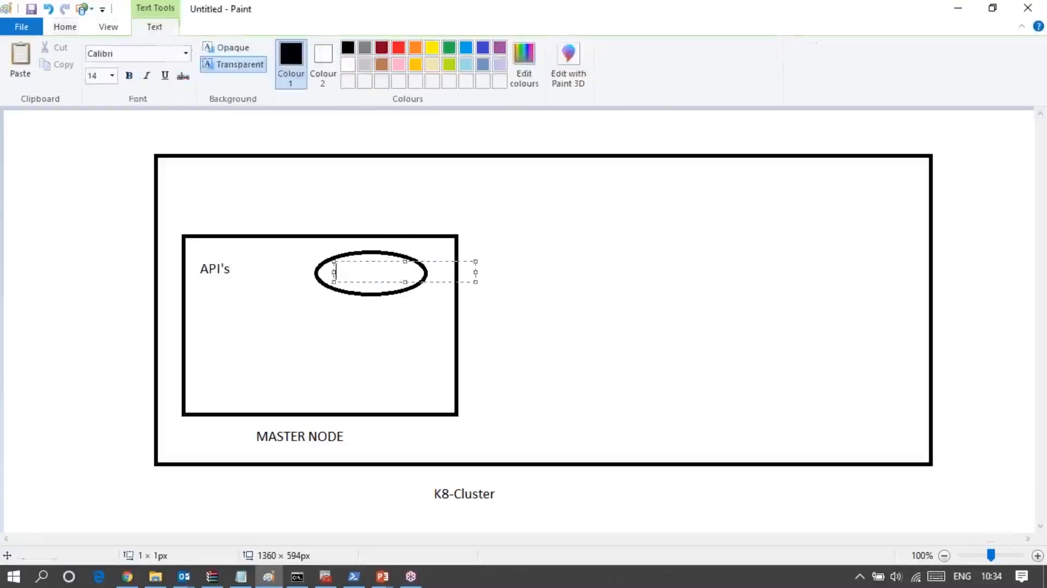
pyautogui.write('heduler')
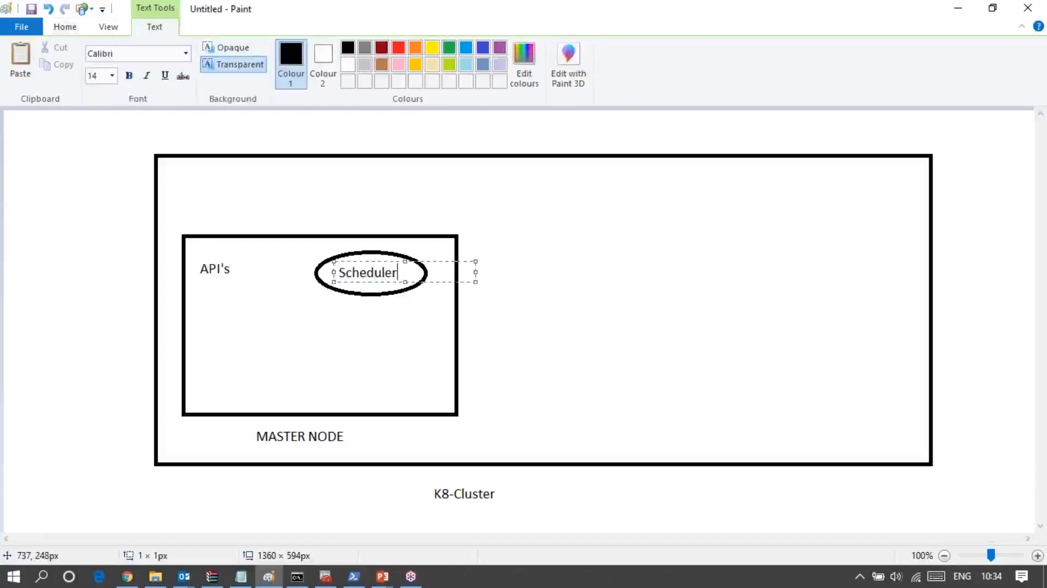
pyautogui.click(398, 300)
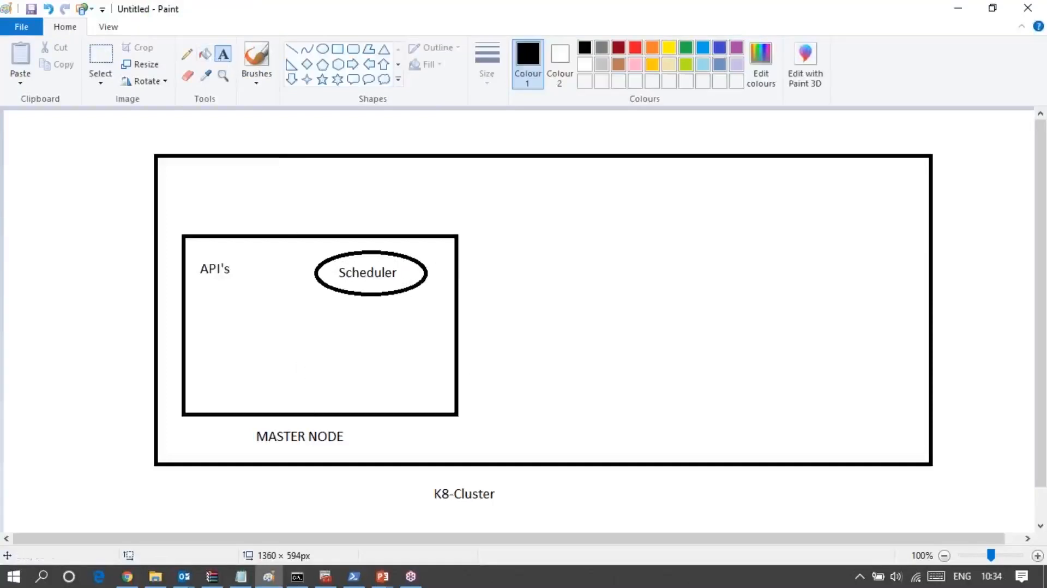
# - Draw a second ellipse about 174 × 73 px below the Scheduler in the MASTER NODE box and activate the Text tool
pyautogui.click(338, 53)
pyautogui.click(322, 49)
pyautogui.moveTo(293, 345); pyautogui.dragTo(428, 402)
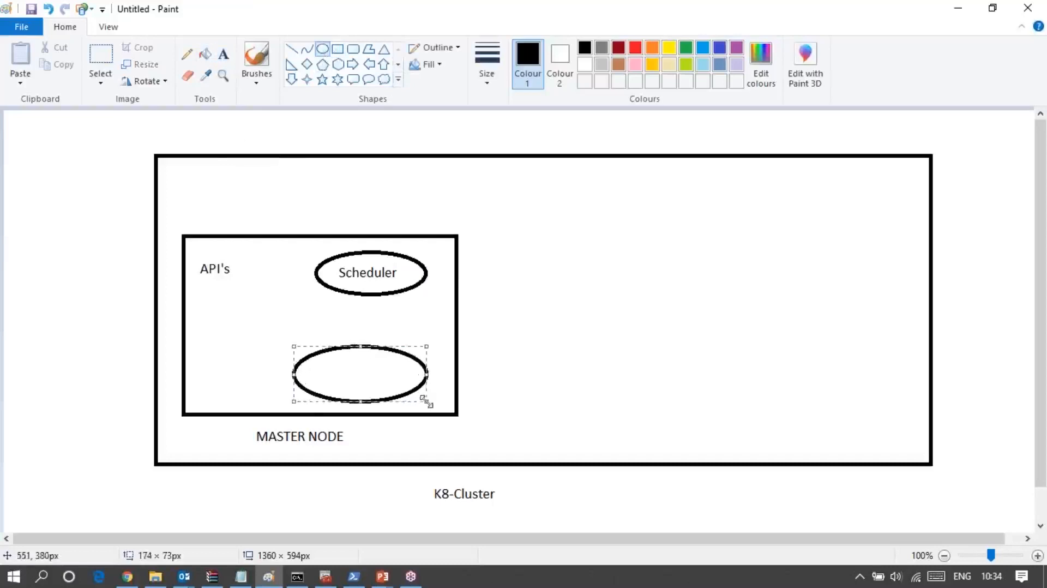
pyautogui.click(397, 408)
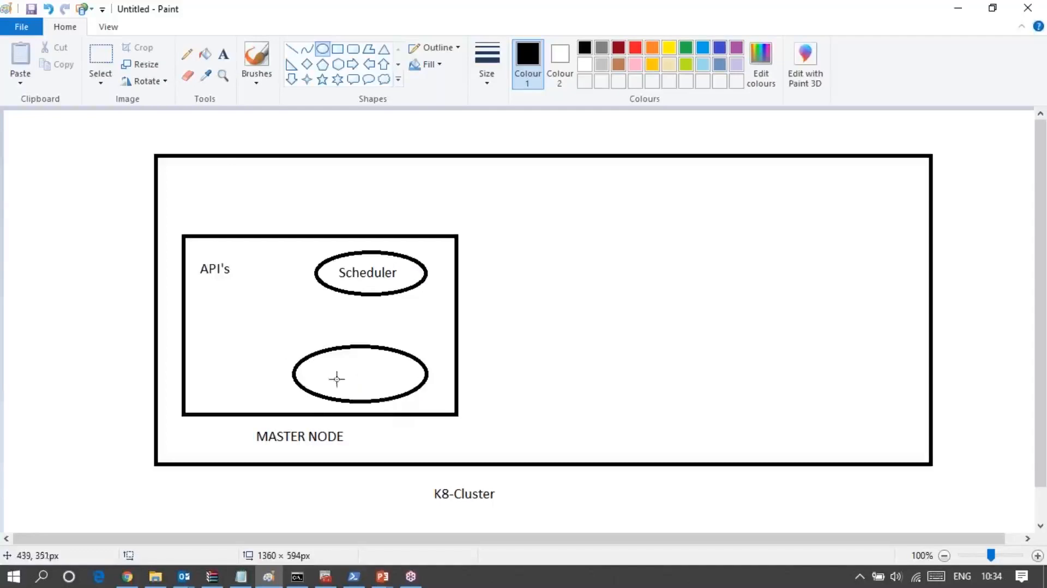
pyautogui.click(223, 54)
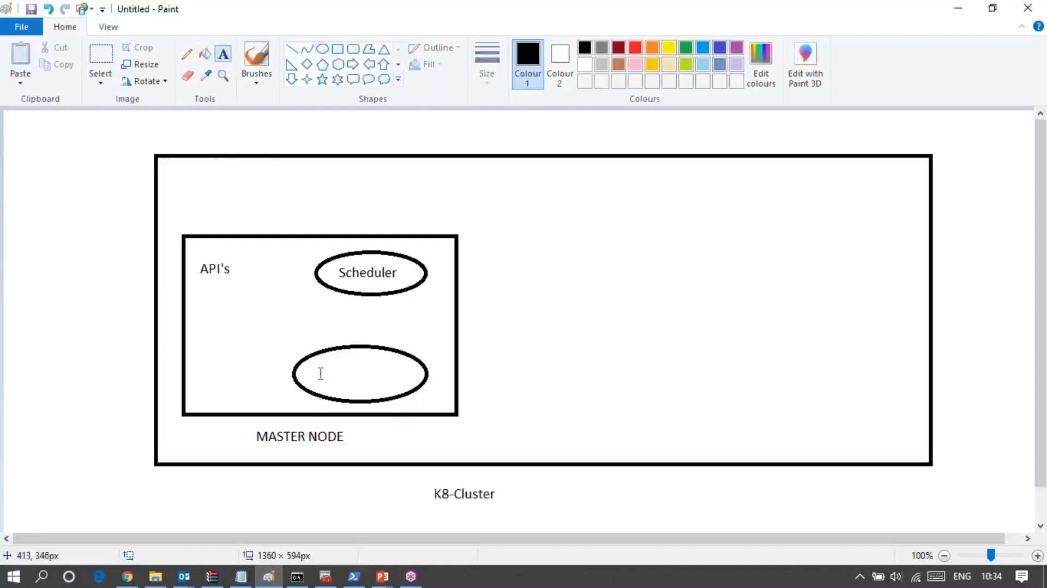
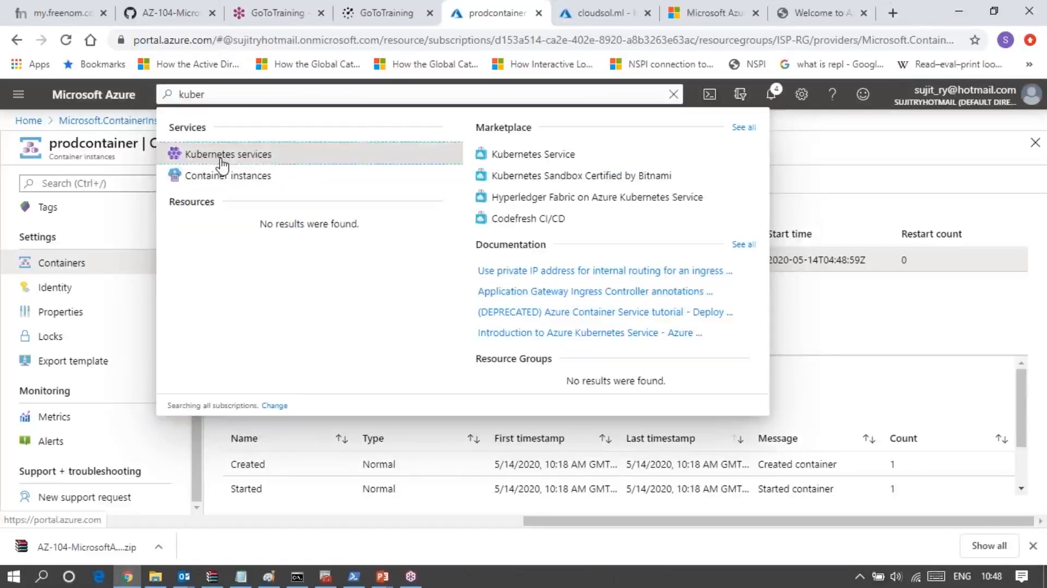
# - Go to Kubernetes services from the search results and start creating a new Kubernetes cluster
pyautogui.click(219, 157)
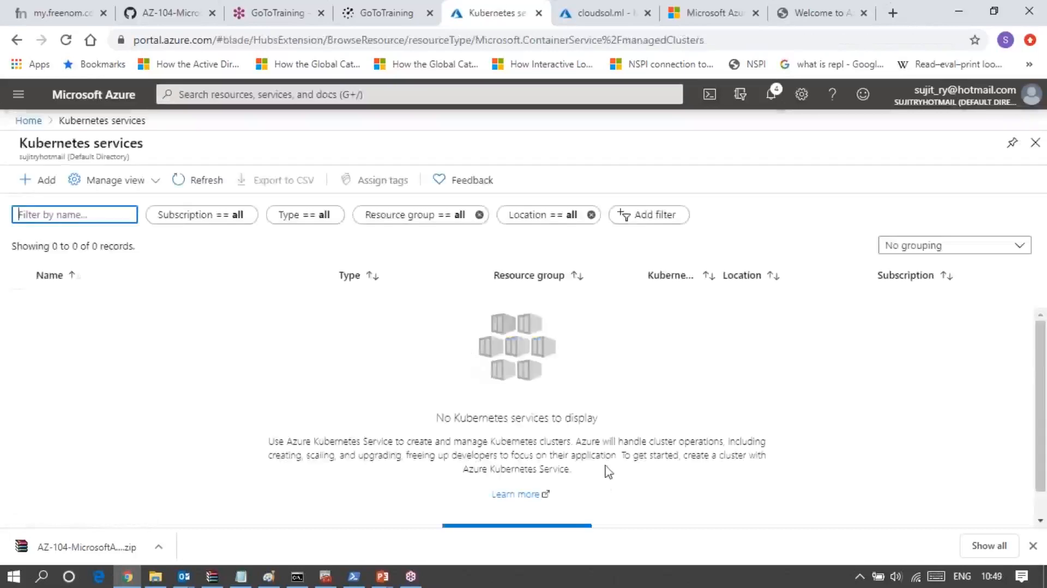
pyautogui.scroll(-1, 602, 464)
pyautogui.click(527, 515)
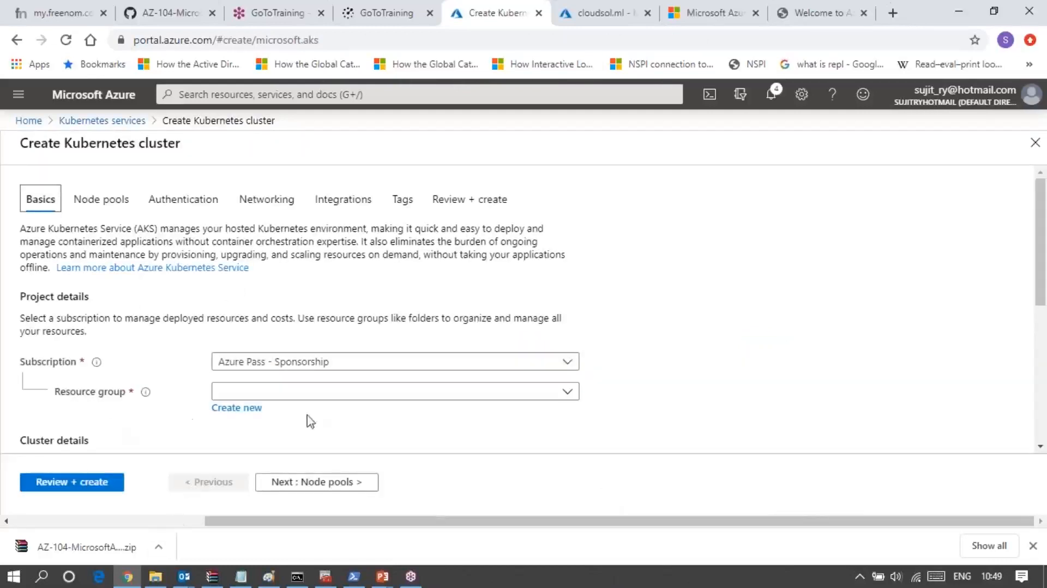
# - Select the existing resource group ISP-RG for the Kubernetes cluster
pyautogui.click(277, 397)
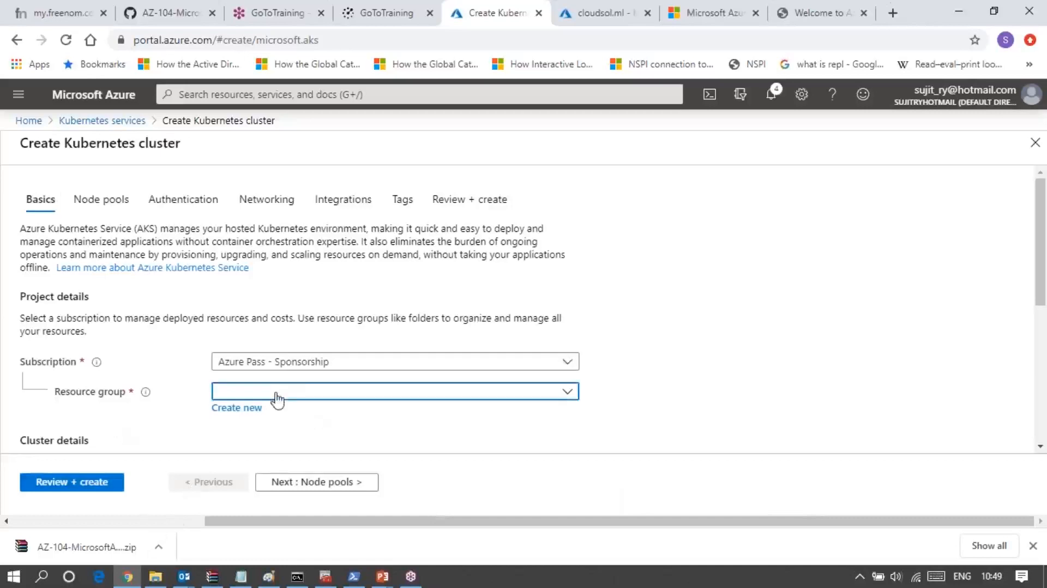
pyautogui.click(277, 400)
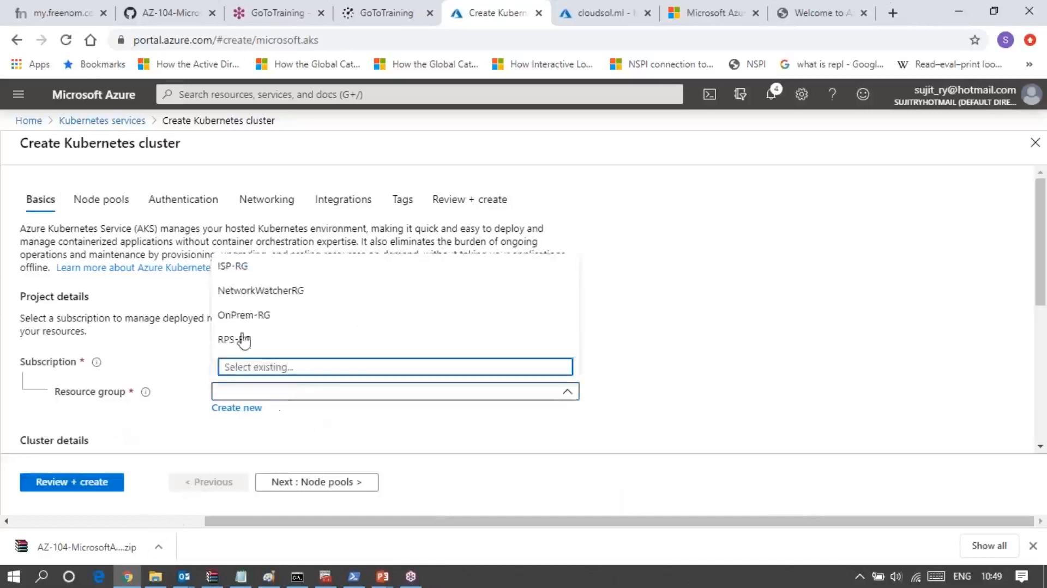
pyautogui.click(237, 273)
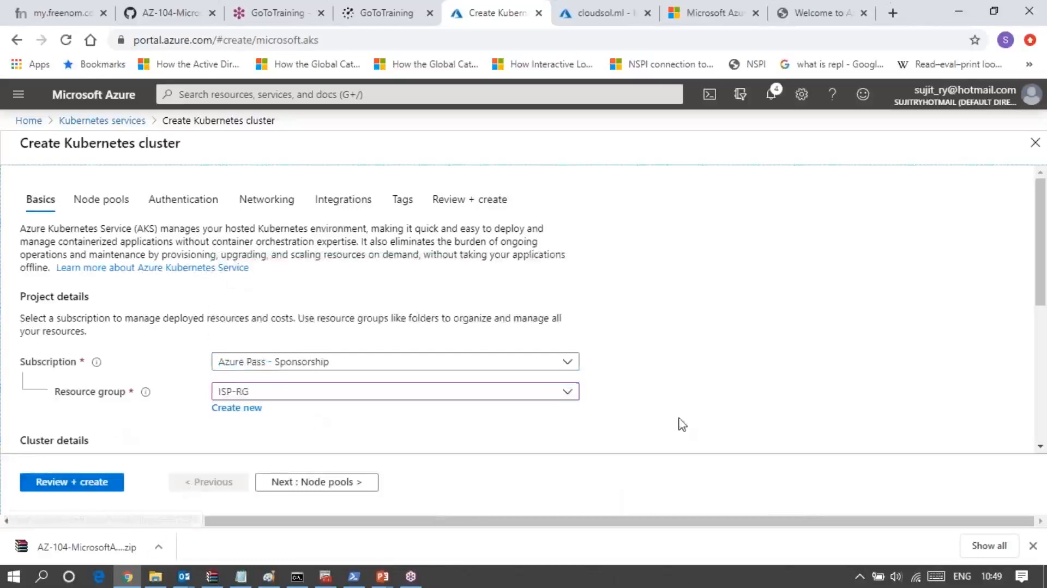
# - Enter K8-Cluster as the Kubernetes cluster name in the cluster details
pyautogui.scroll(-3, 682, 426)
pyautogui.scroll(-2, 682, 425)
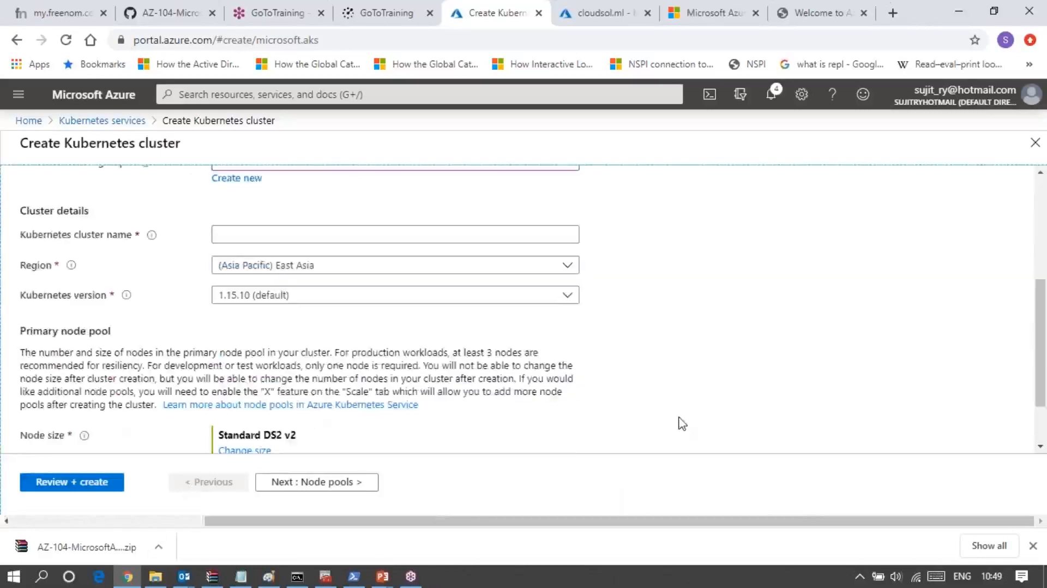
pyautogui.click(337, 240)
pyautogui.write('K*')
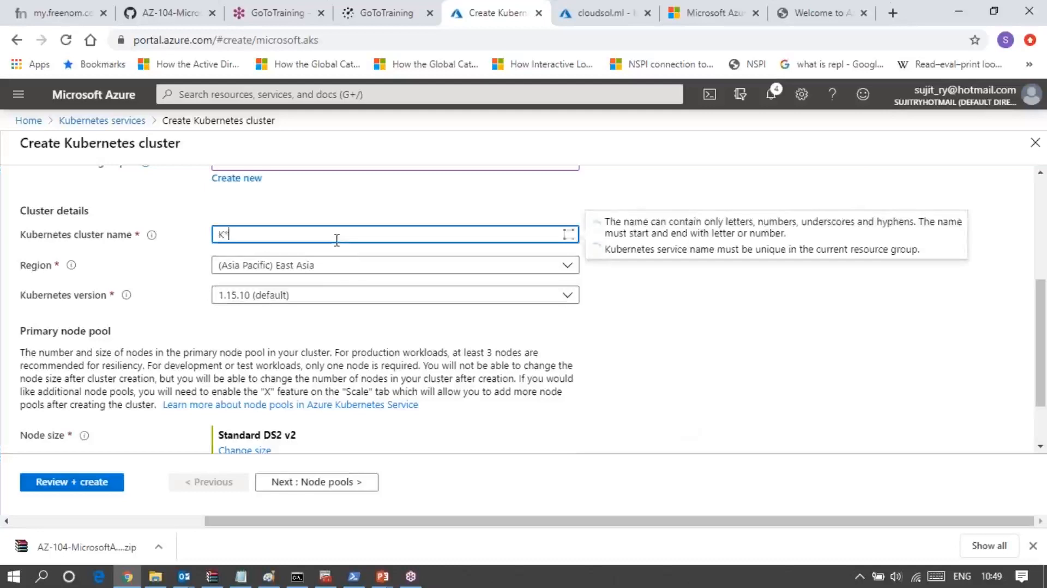
pyautogui.write('-Cluster')
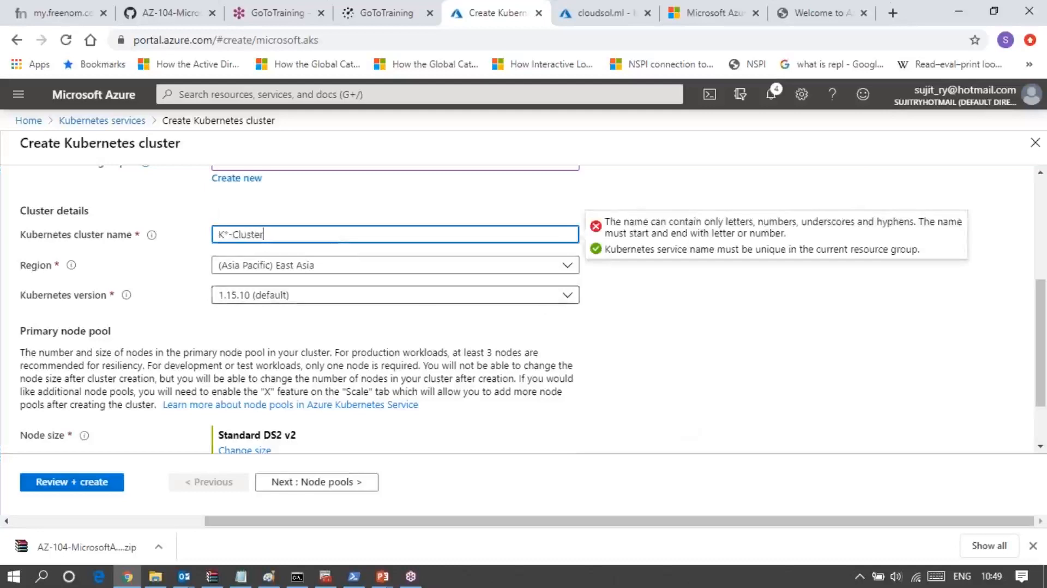
pyautogui.click(227, 234)
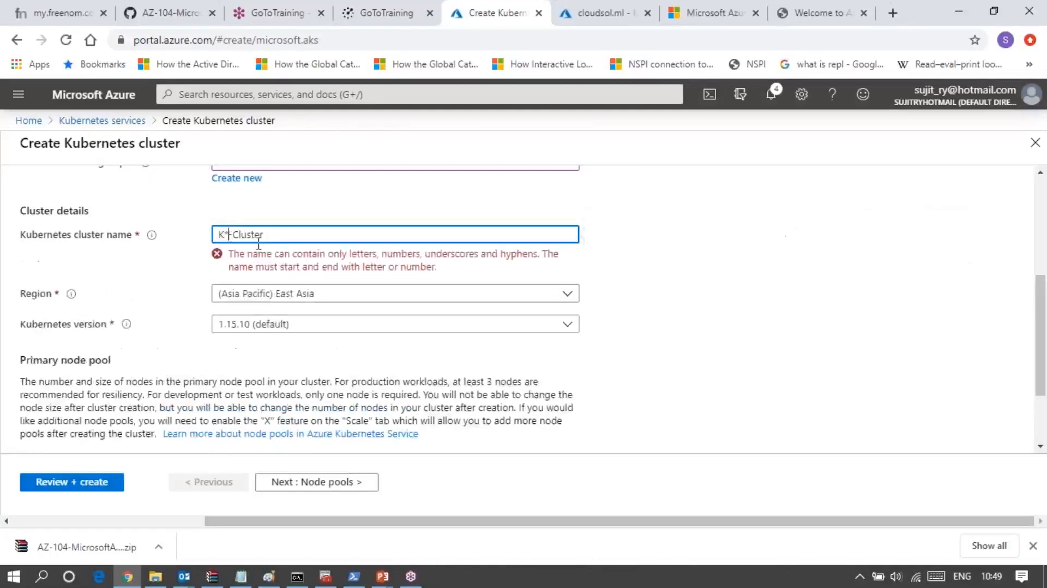
pyautogui.press('BackSpace')
pyautogui.write('8')
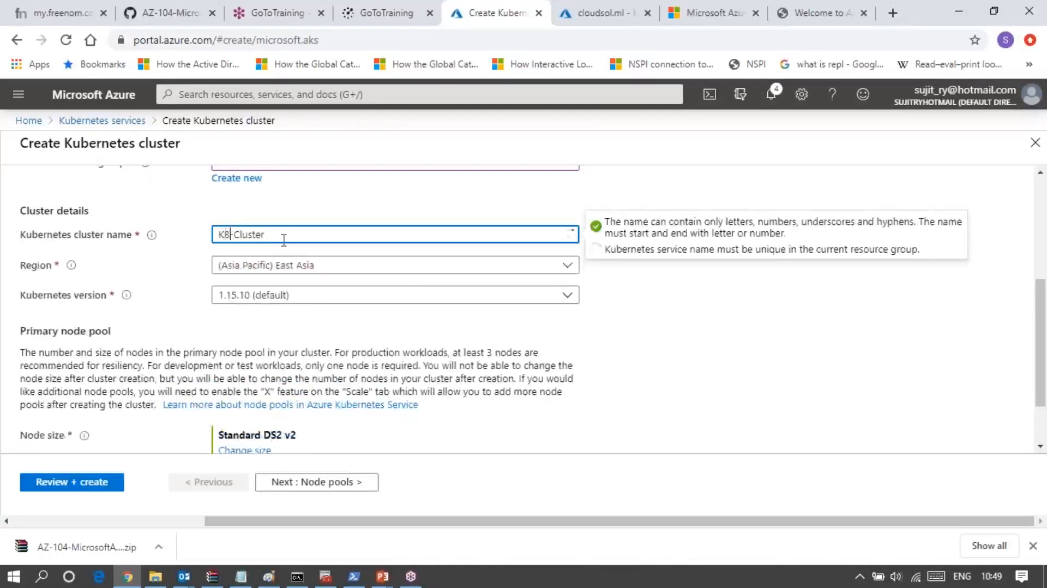
pyautogui.click(698, 298)
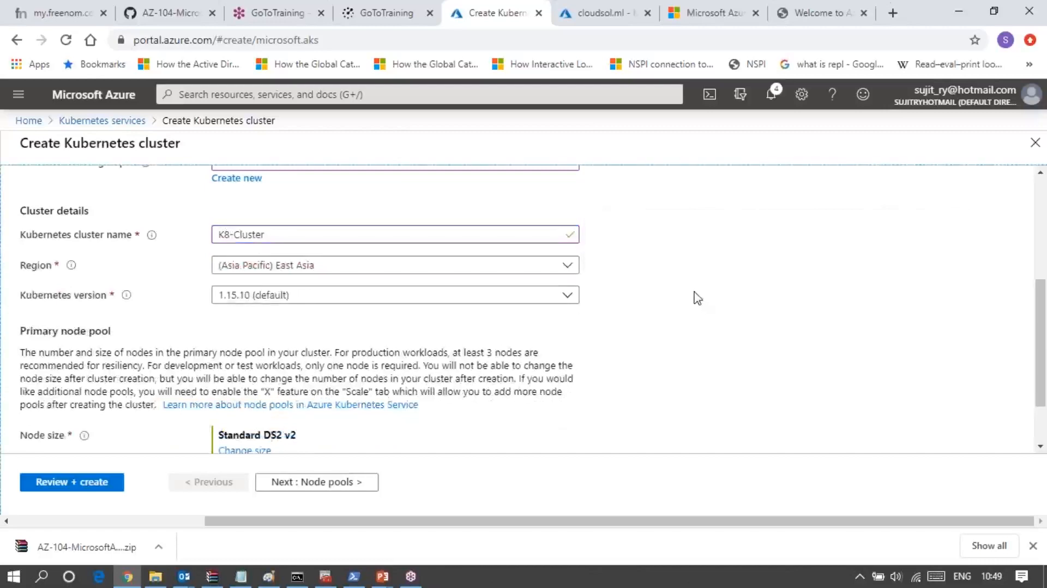
# - Set the cluster's region to (US) East US 2
pyautogui.click(308, 266)
pyautogui.scroll(-3, 307, 388)
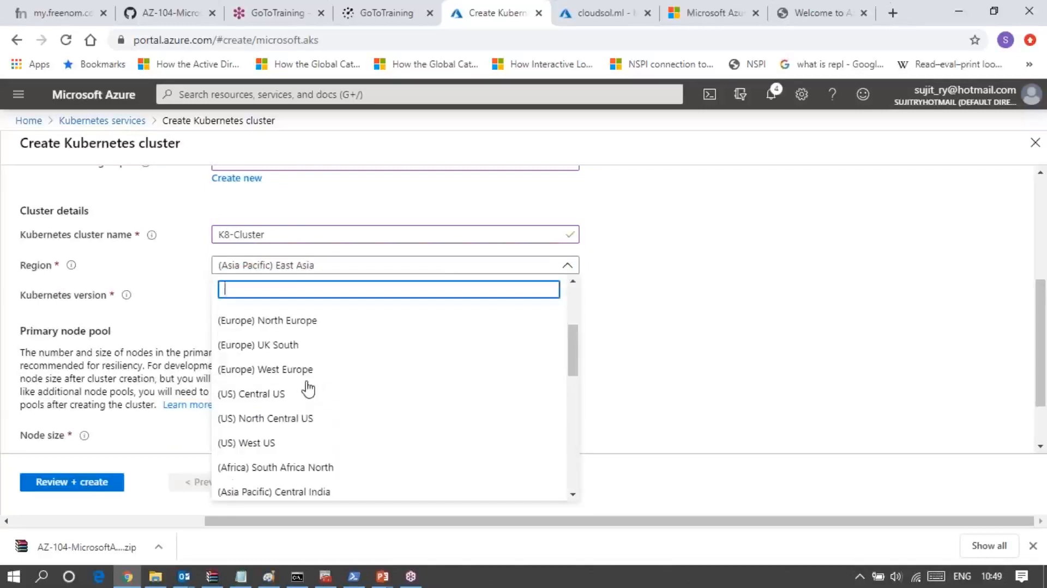
pyautogui.scroll(2, 308, 389)
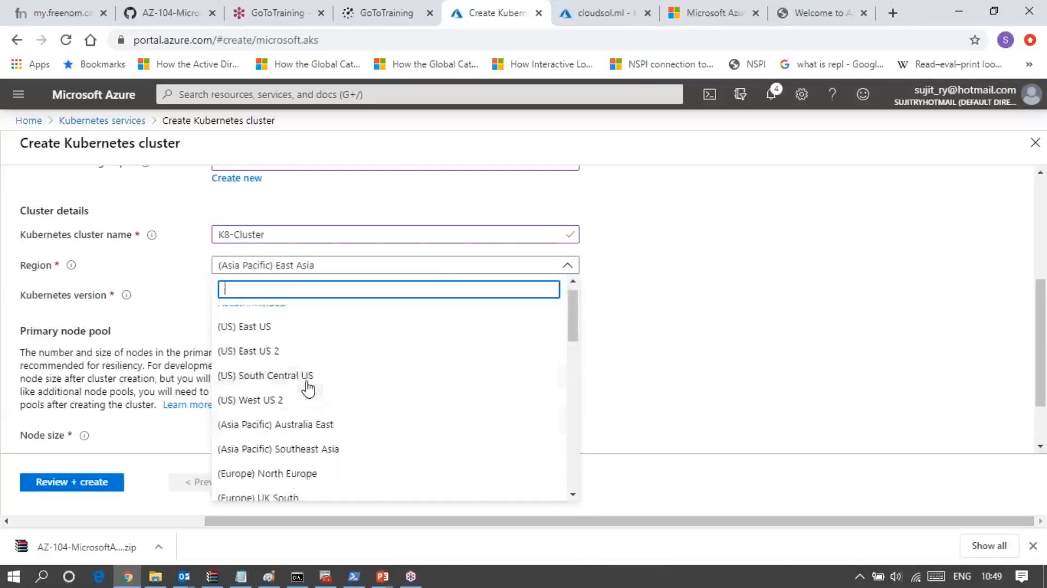
pyautogui.click(281, 352)
pyautogui.click(276, 319)
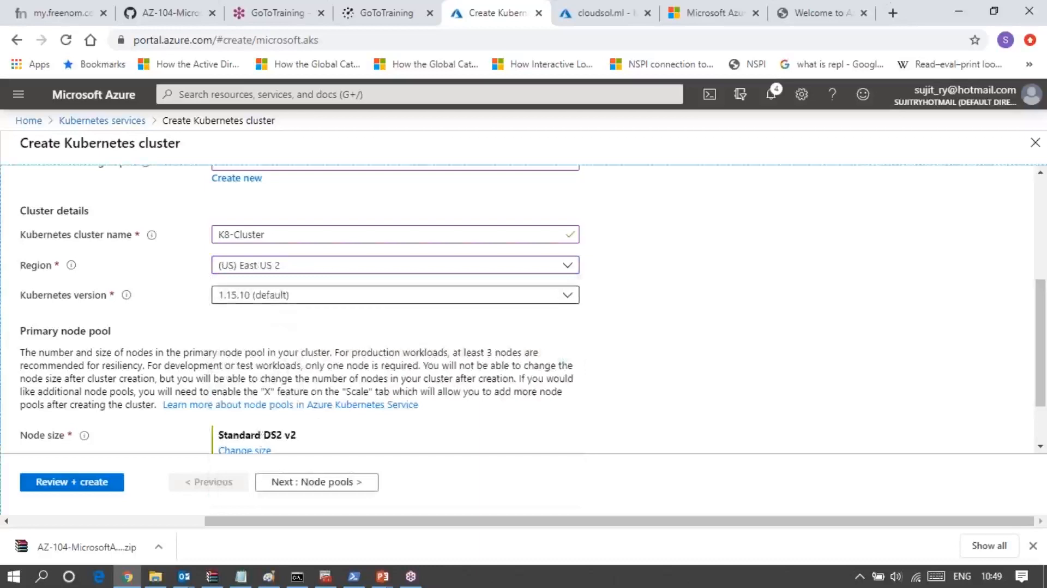
# - Set the Kubernetes version of the cluster to 1.16.7
pyautogui.click(256, 297)
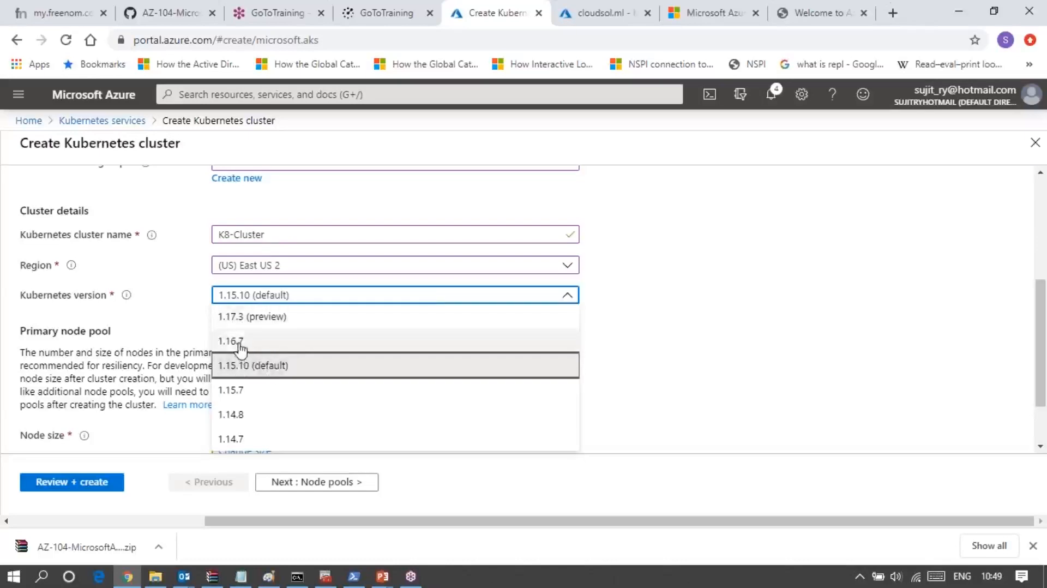
pyautogui.click(240, 344)
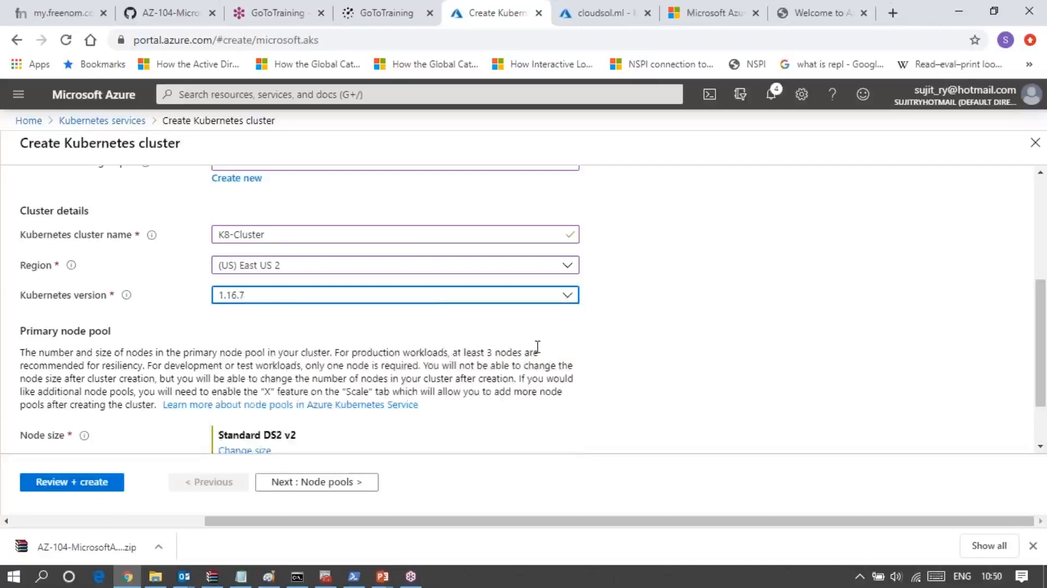
pyautogui.scroll(-2, 537, 347)
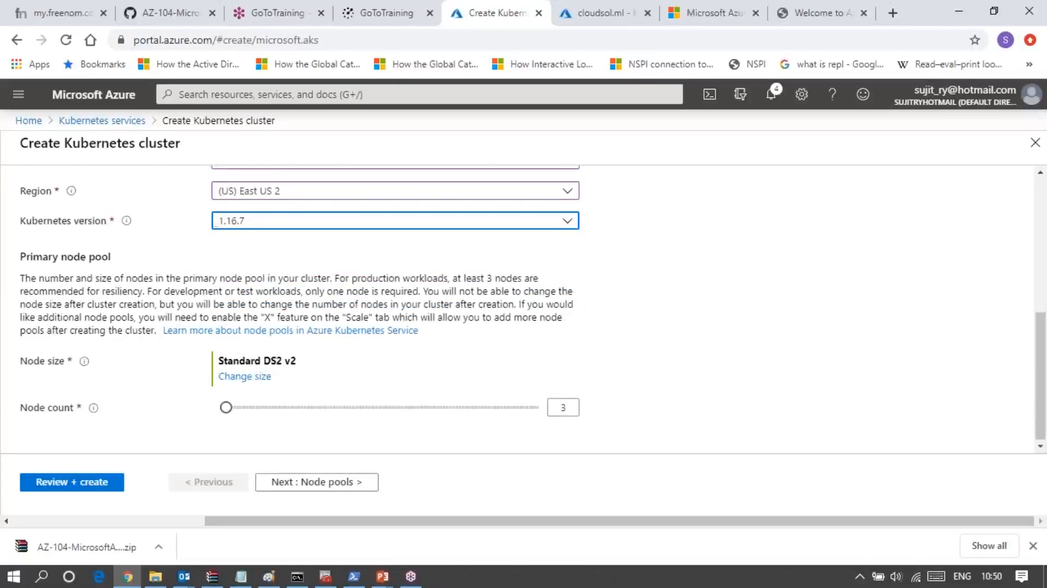
pyautogui.scroll(4, 537, 352)
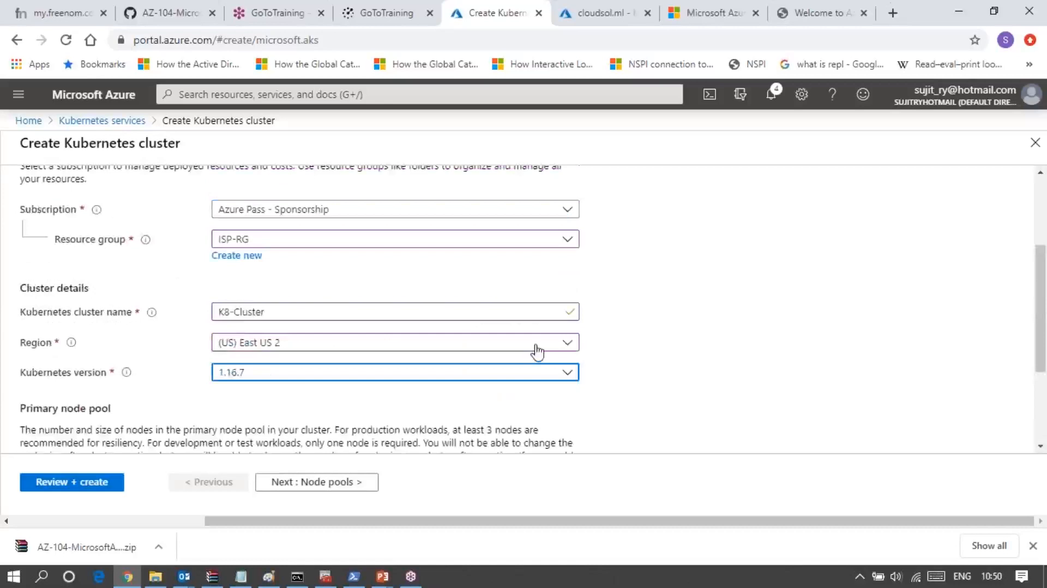
pyautogui.click(416, 378)
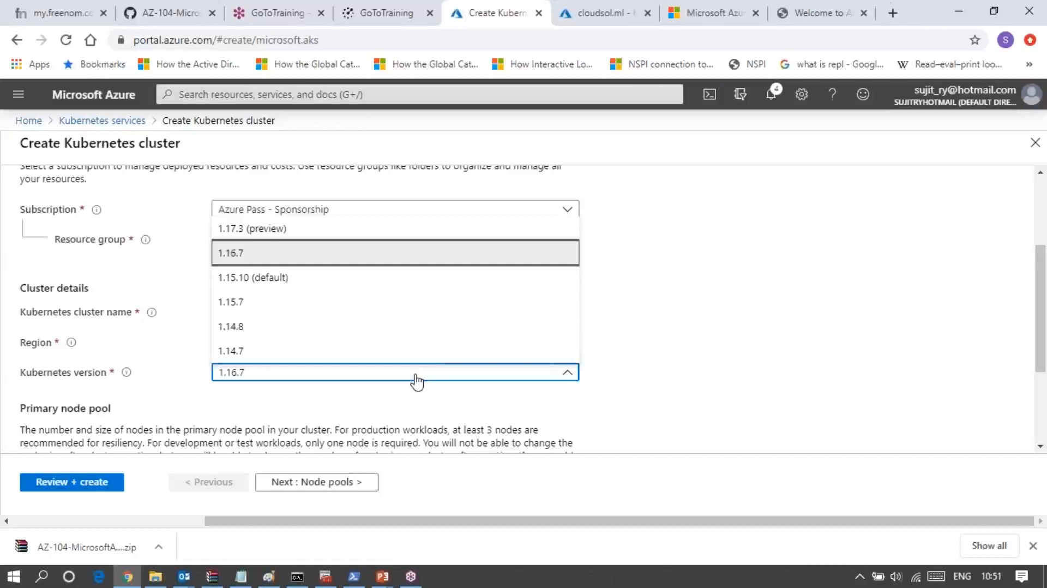
pyautogui.click(250, 263)
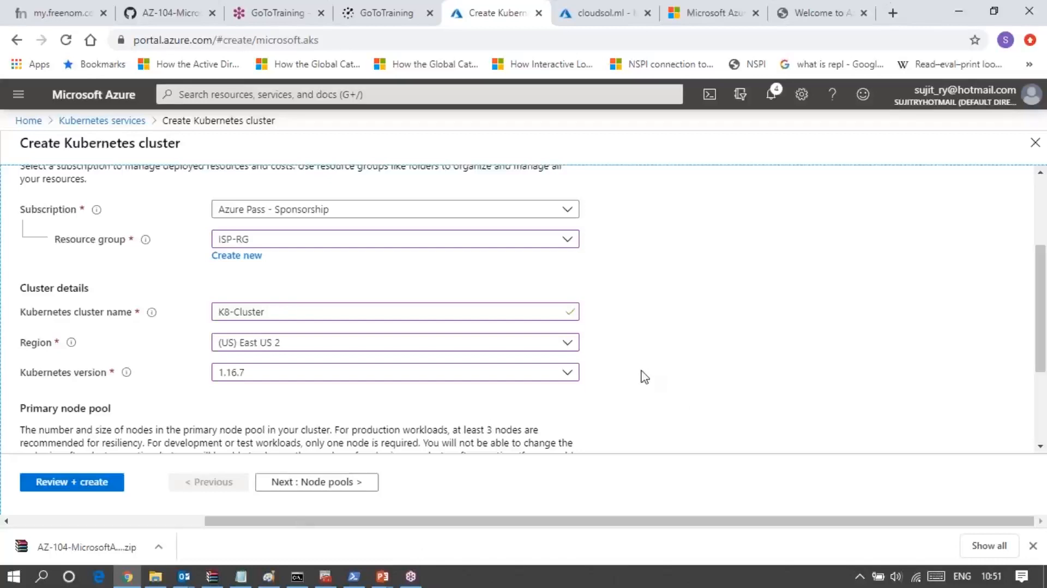
# - Change the primary node pool's node size to Standard B2s
pyautogui.scroll(-3, 644, 376)
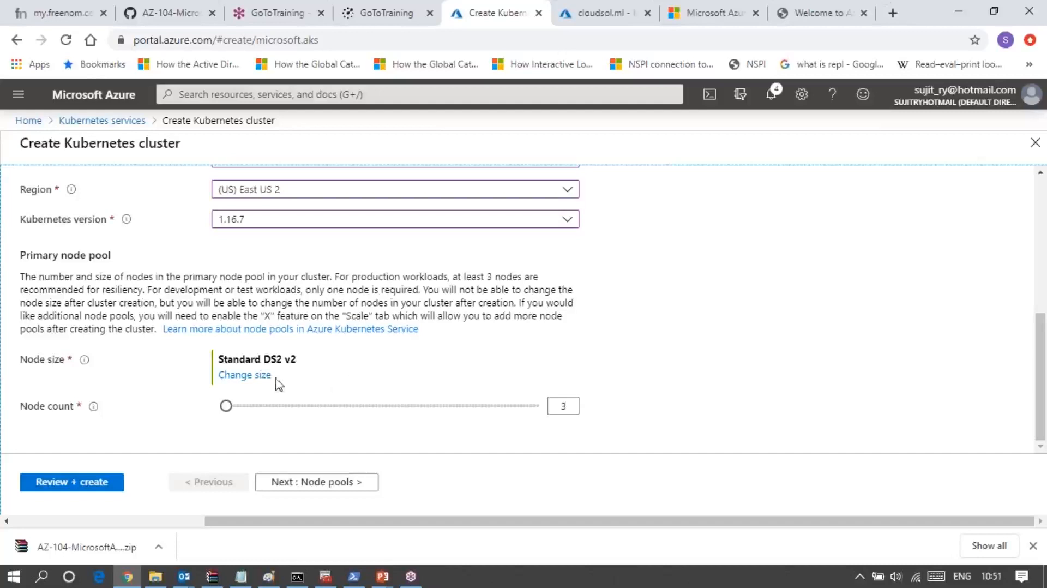
pyautogui.doubleClick(256, 379)
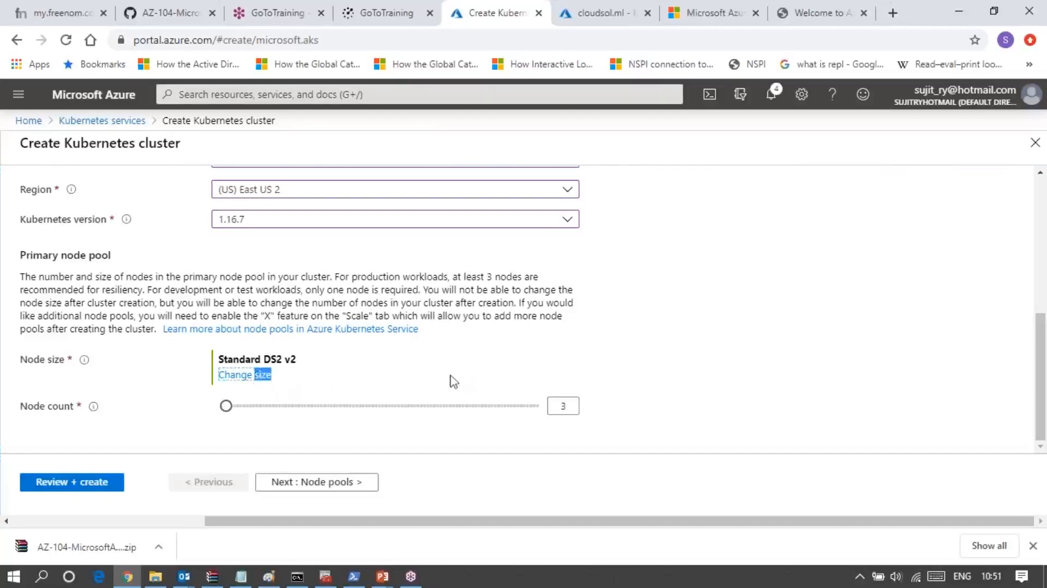
pyautogui.click(238, 384)
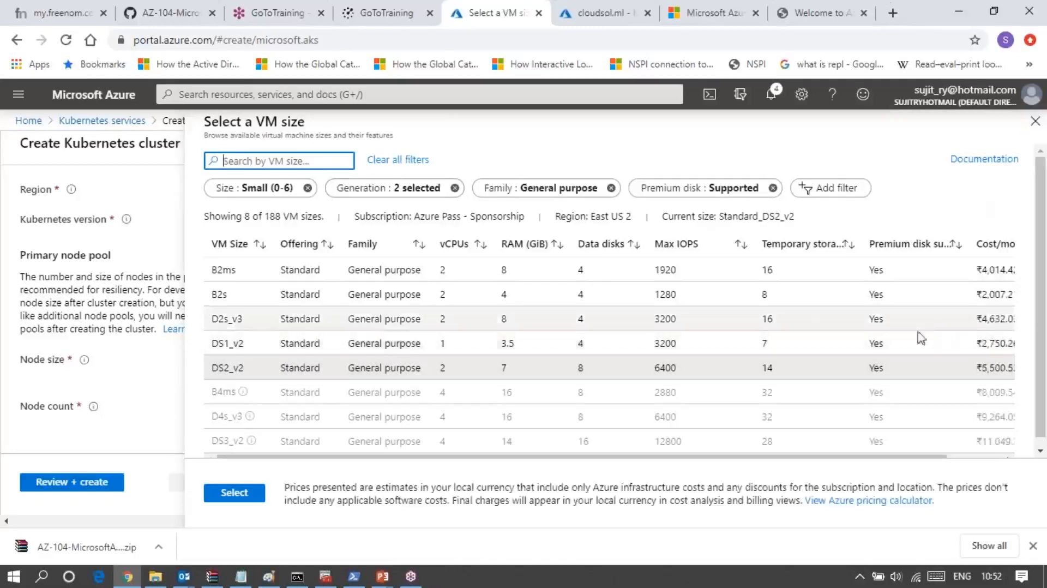
pyautogui.click(379, 297)
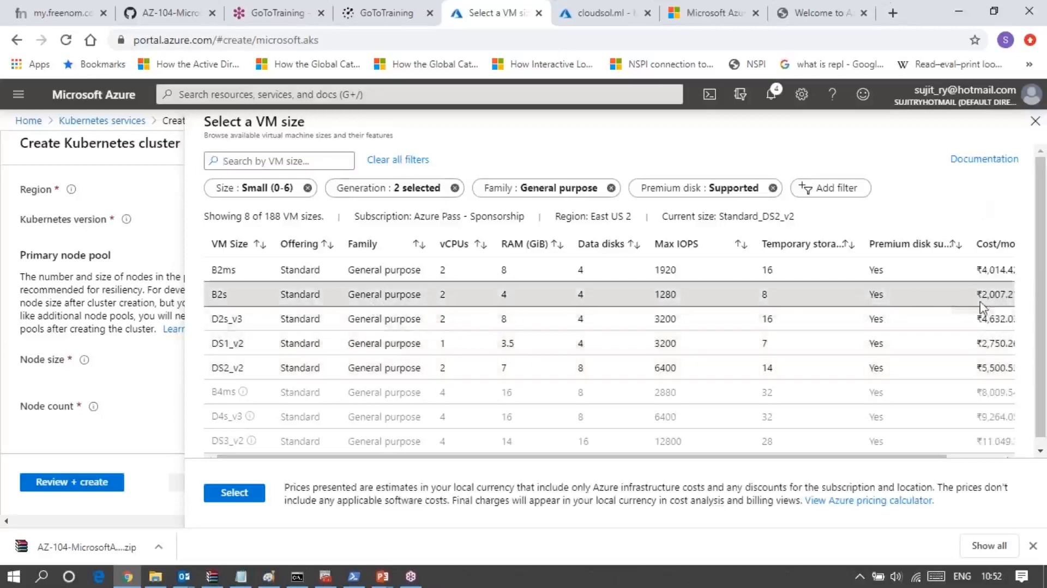
pyautogui.click(225, 502)
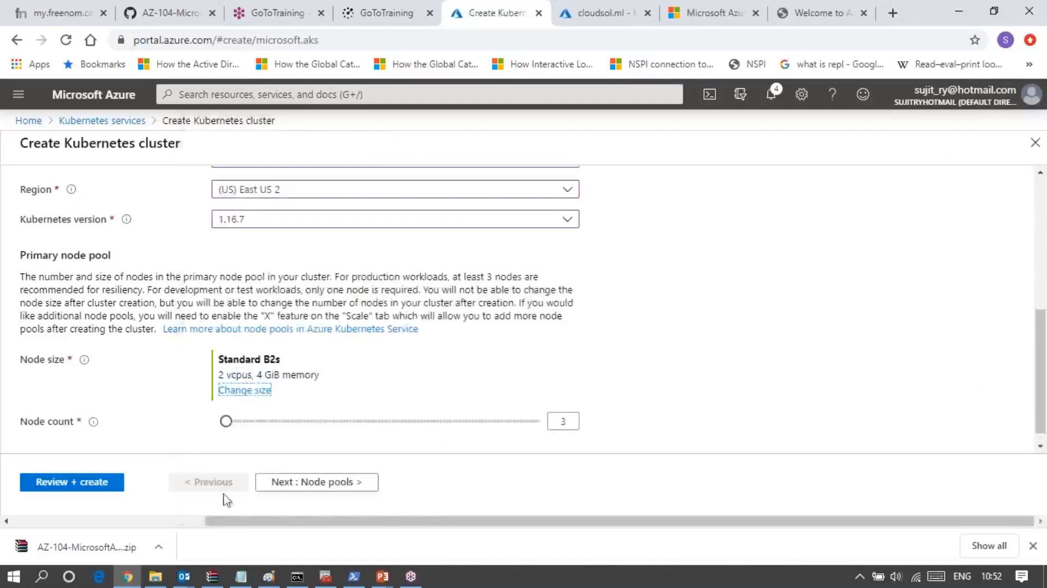
# - Continue to the node pool settings and enable virtual nodes for the cluster
pyautogui.scroll(-1, 638, 380)
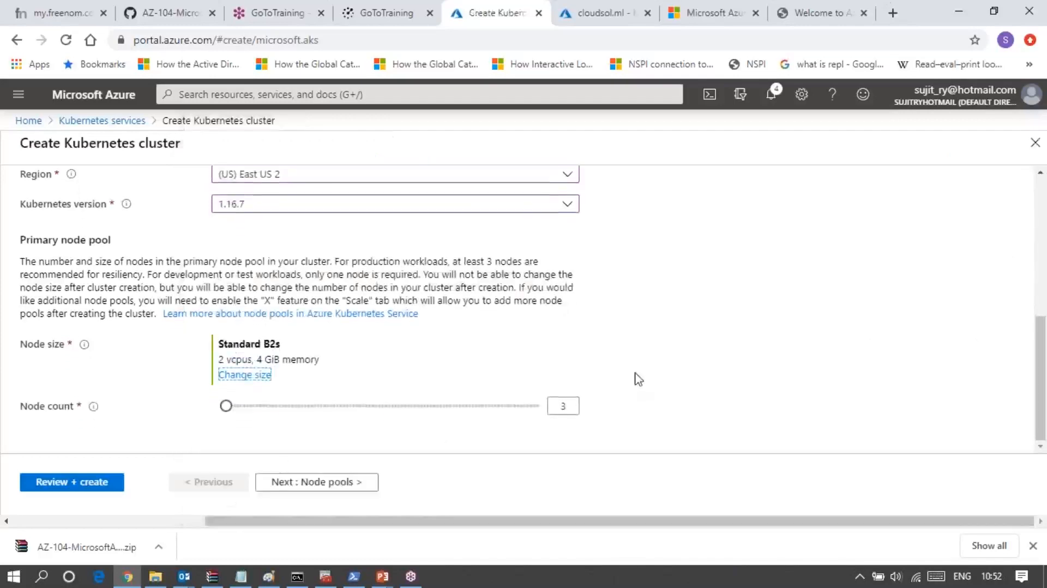
pyautogui.click(323, 483)
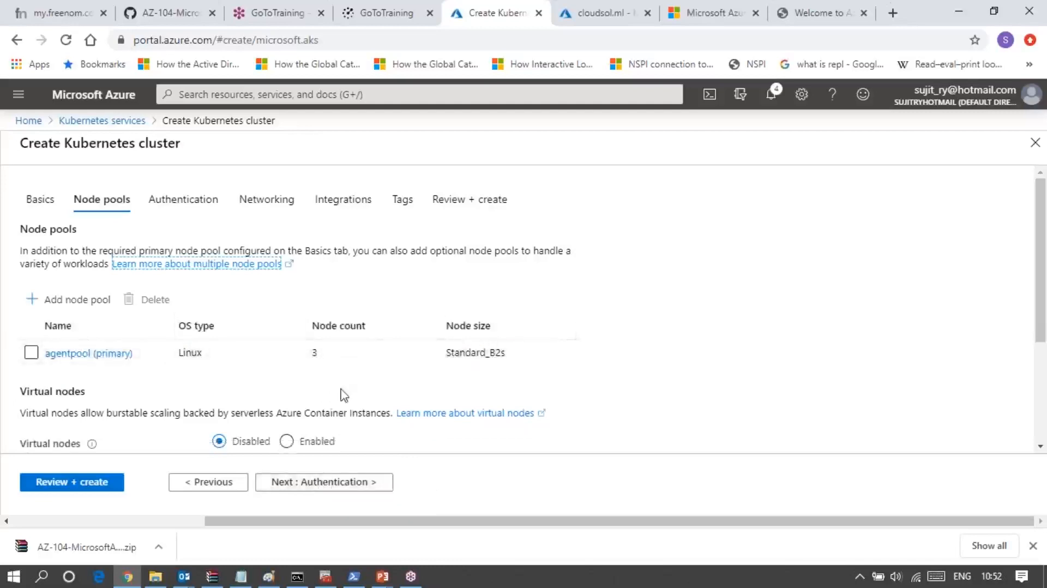
pyautogui.scroll(-1, 344, 394)
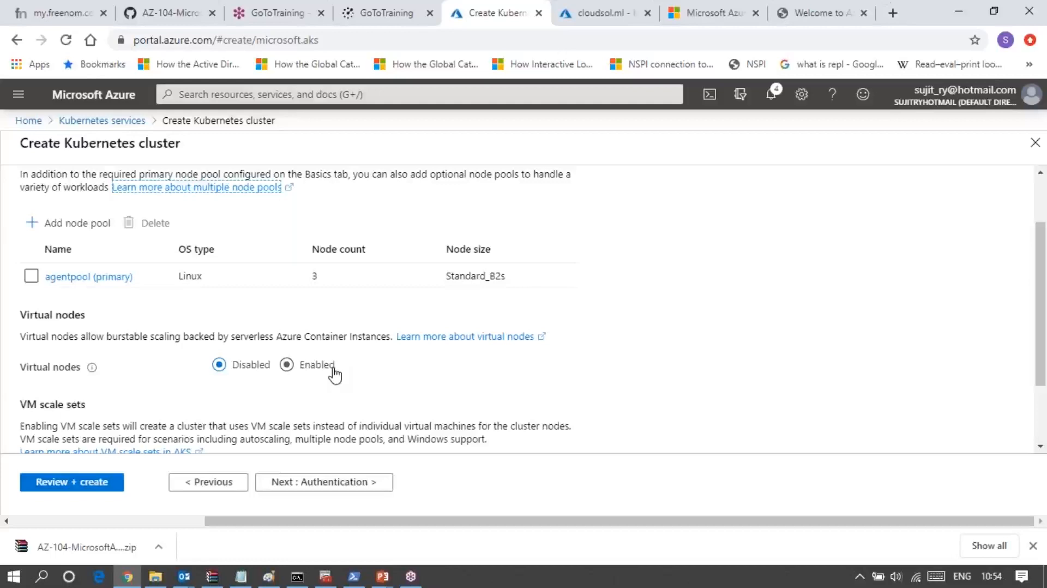
pyautogui.doubleClick(286, 365)
pyautogui.click(404, 376)
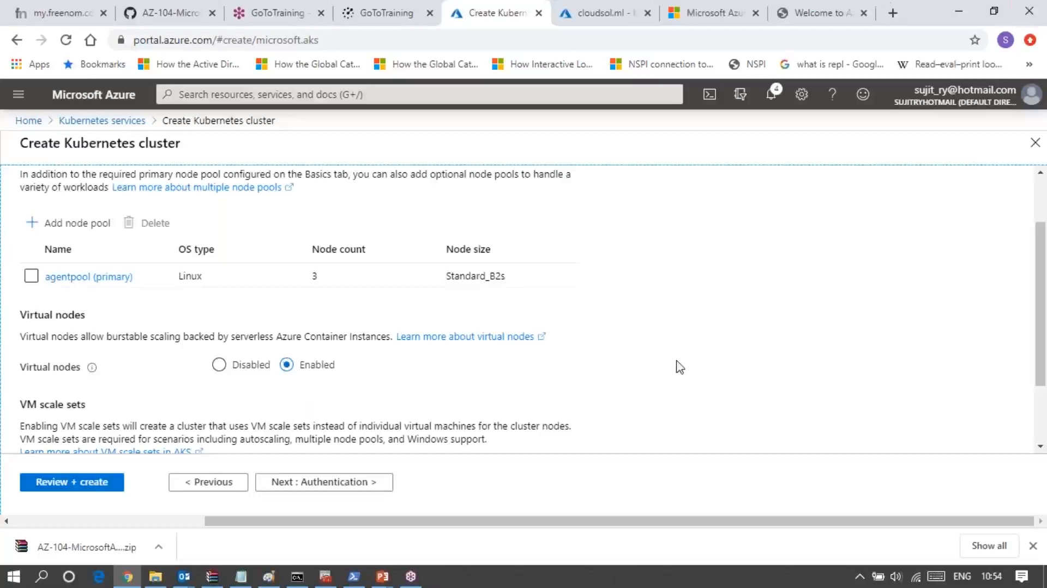
# - Review the VM scale sets setting, continue to authentication, and proceed to the networking settings with the service principal defaults
pyautogui.scroll(-2, 680, 366)
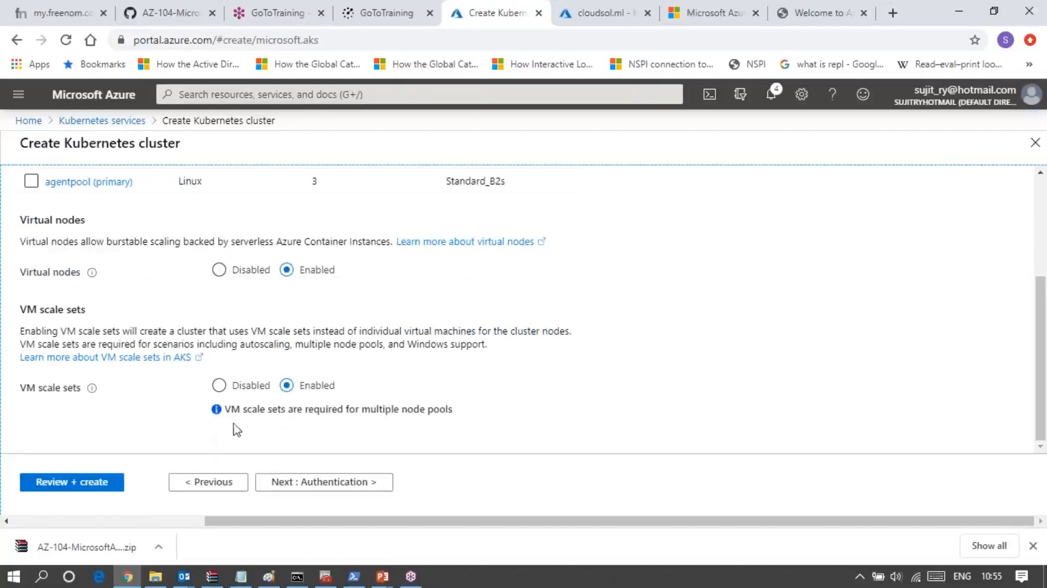
pyautogui.scroll(2, 235, 430)
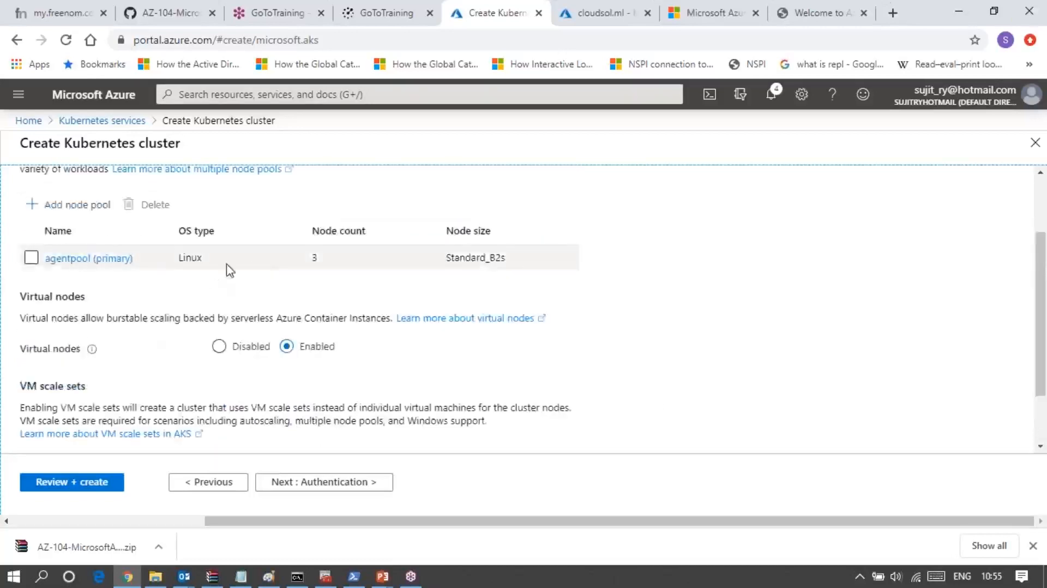
pyautogui.scroll(-2, 363, 360)
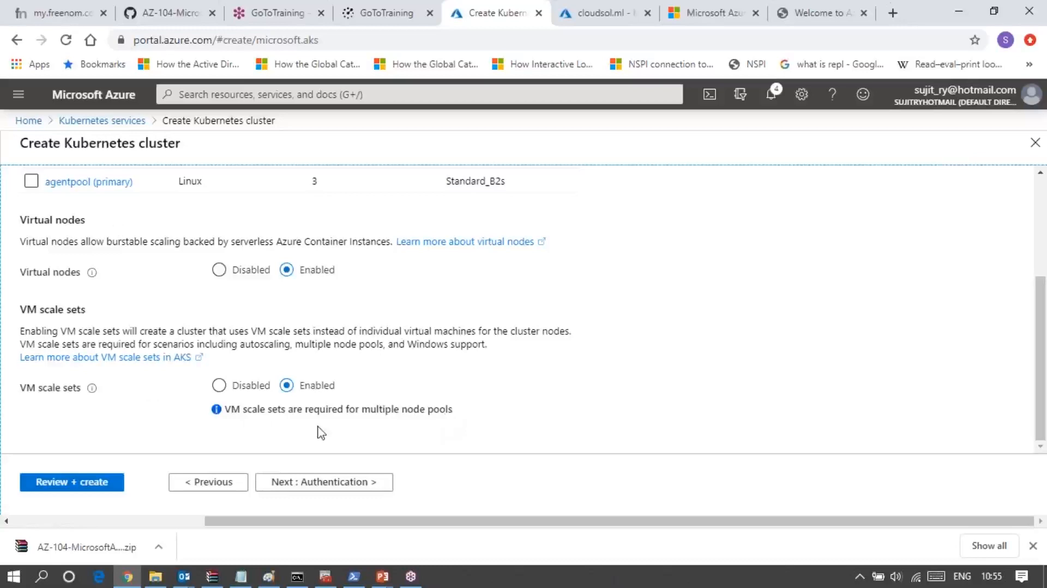
pyautogui.scroll(2, 322, 432)
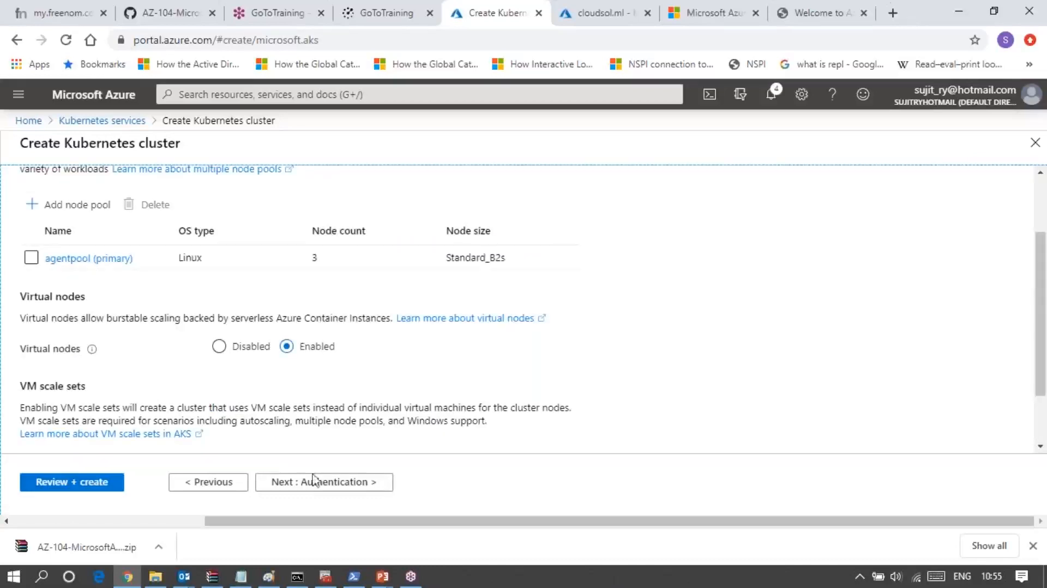
pyautogui.click(316, 493)
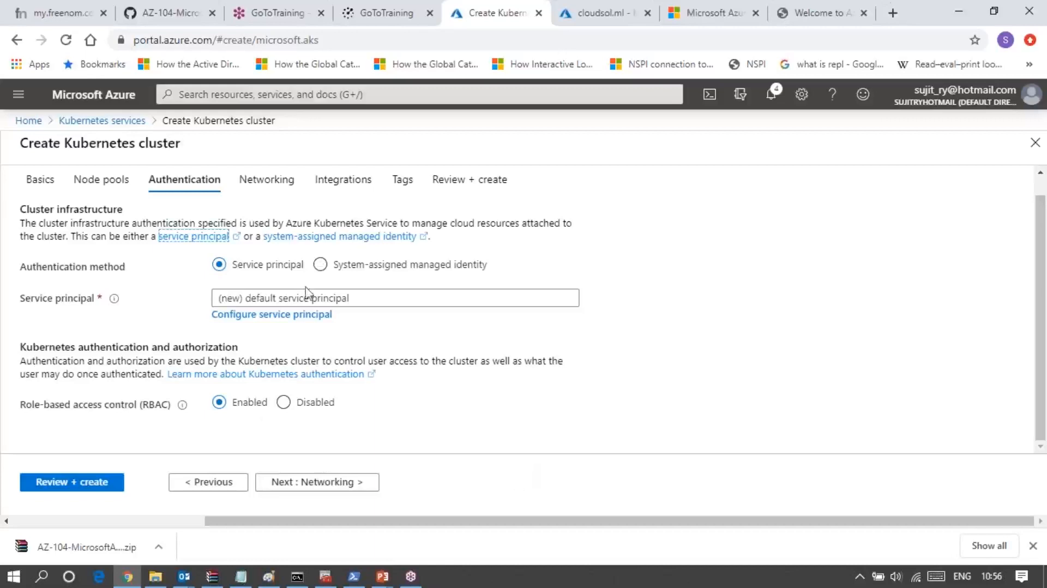
pyautogui.click(274, 186)
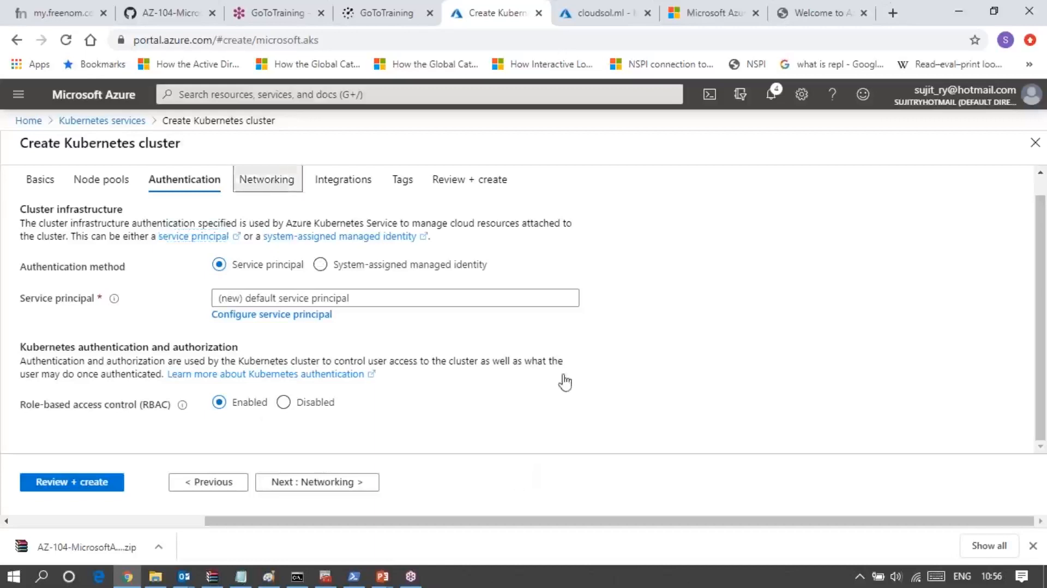
# - Return to the node pool settings, disable virtual nodes, and examine the cluster's Basic and Advanced network configuration options
pyautogui.scroll(-3, 564, 382)
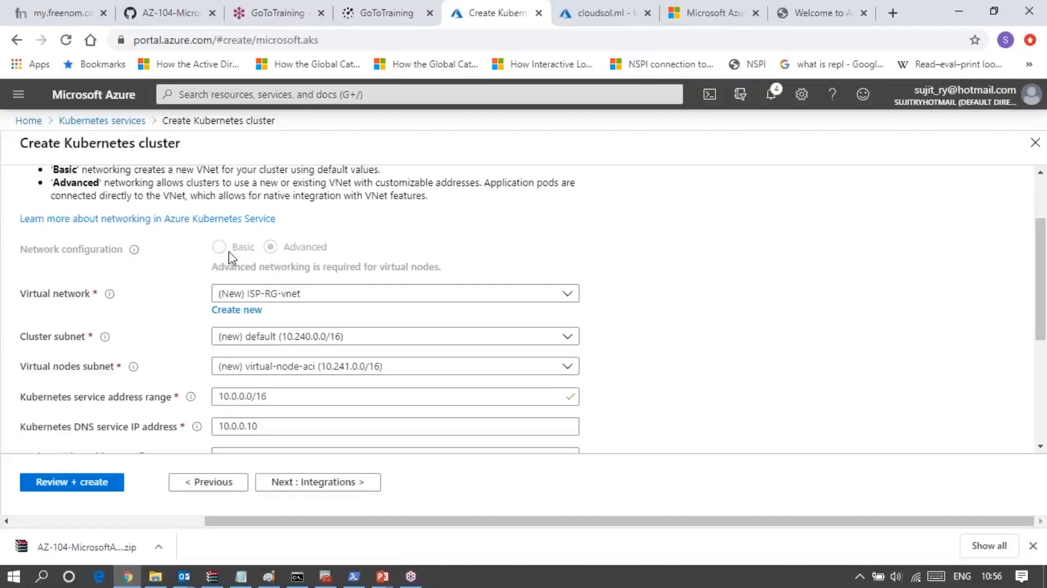
pyautogui.click(233, 483)
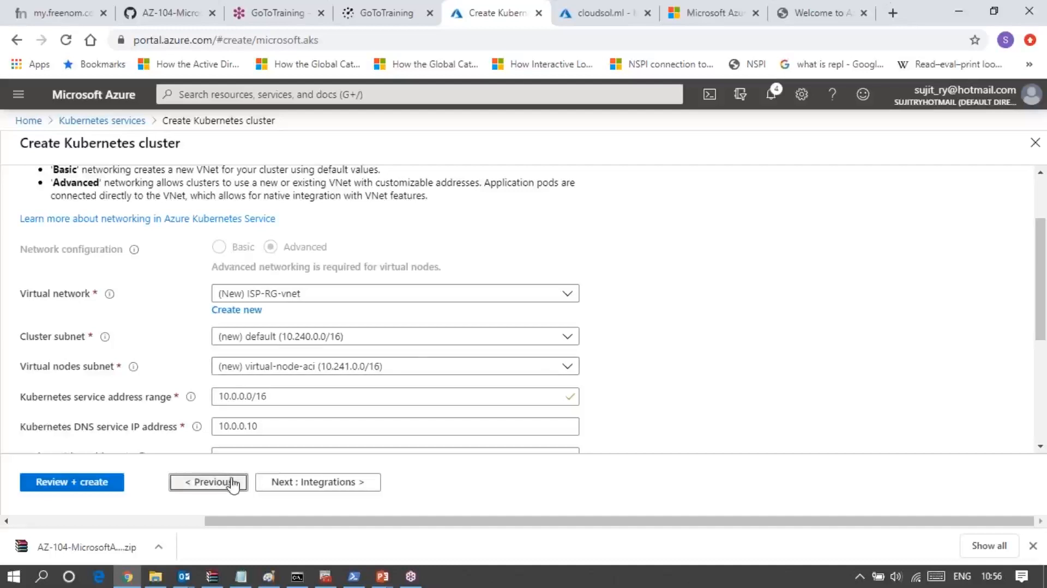
pyautogui.click(233, 483)
pyautogui.click(233, 484)
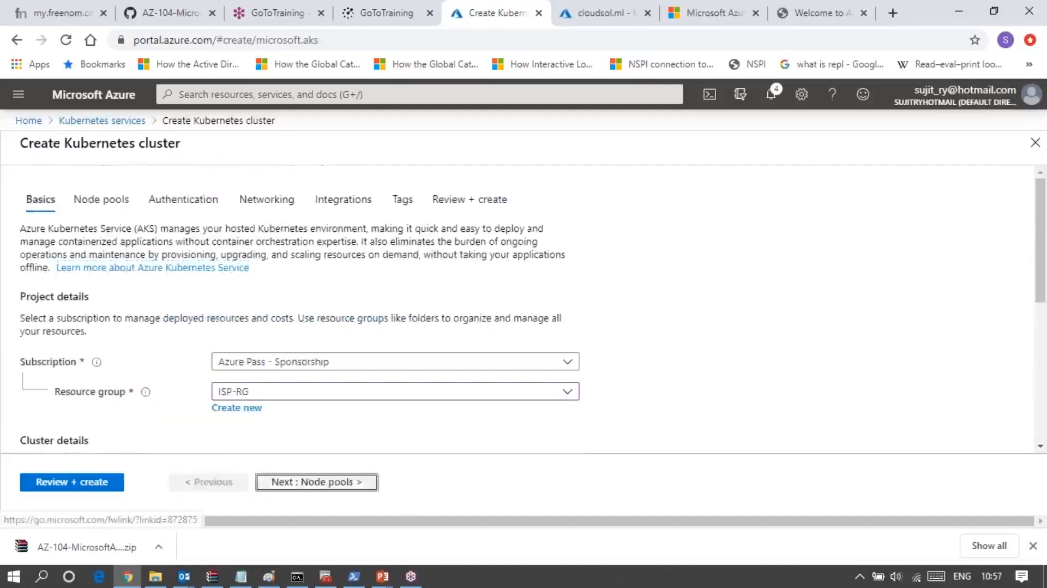
pyautogui.click(316, 483)
pyautogui.scroll(-2, 311, 403)
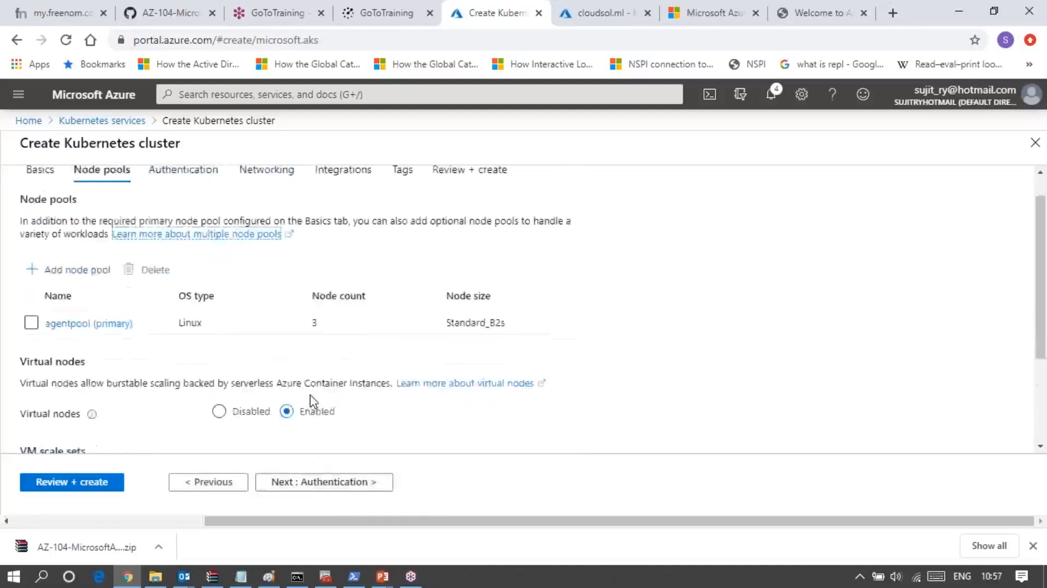
pyautogui.scroll(-1, 310, 404)
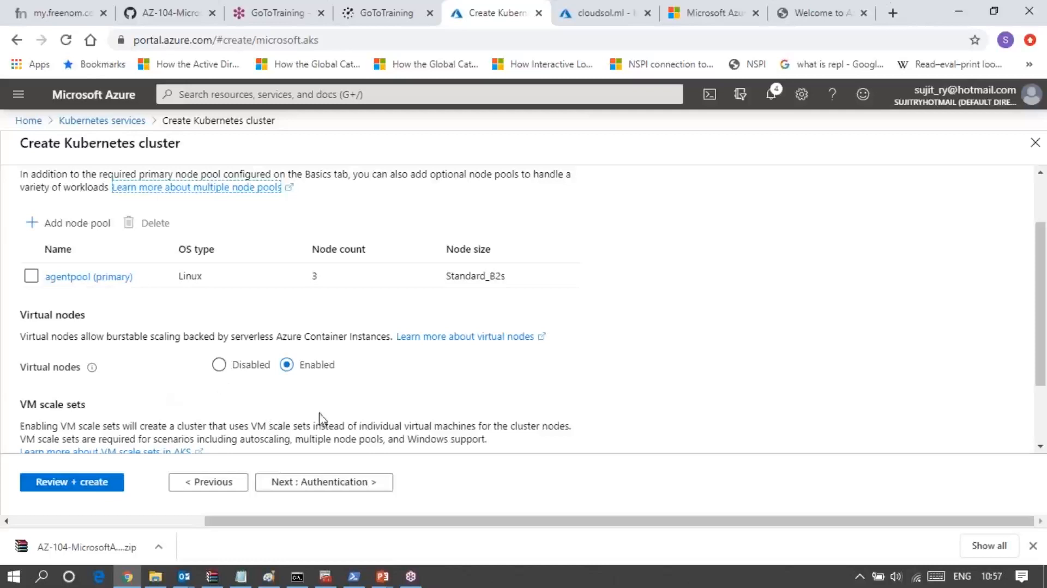
pyautogui.click(218, 365)
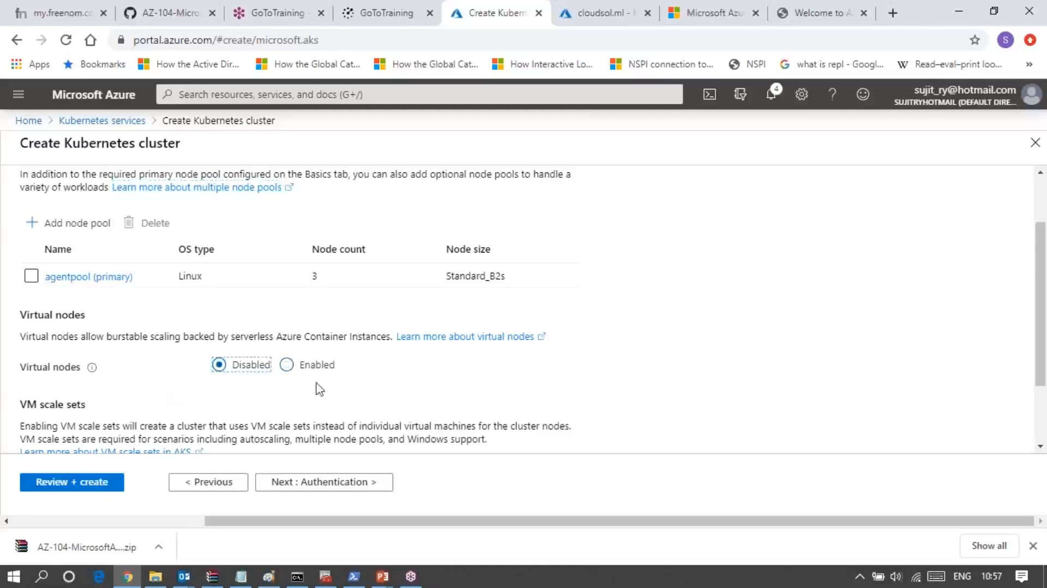
pyautogui.click(314, 490)
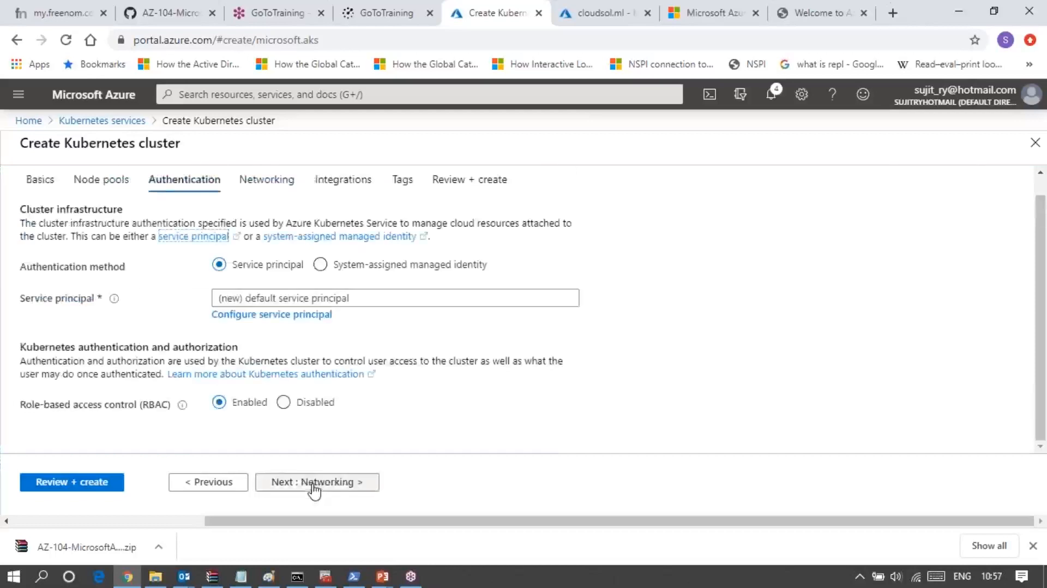
pyautogui.click(314, 483)
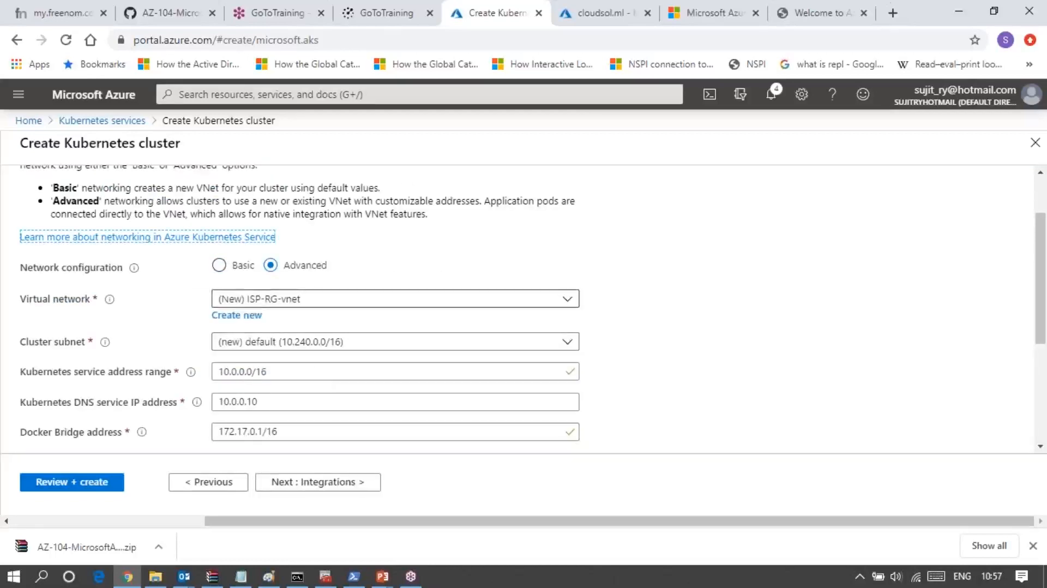
pyautogui.click(239, 268)
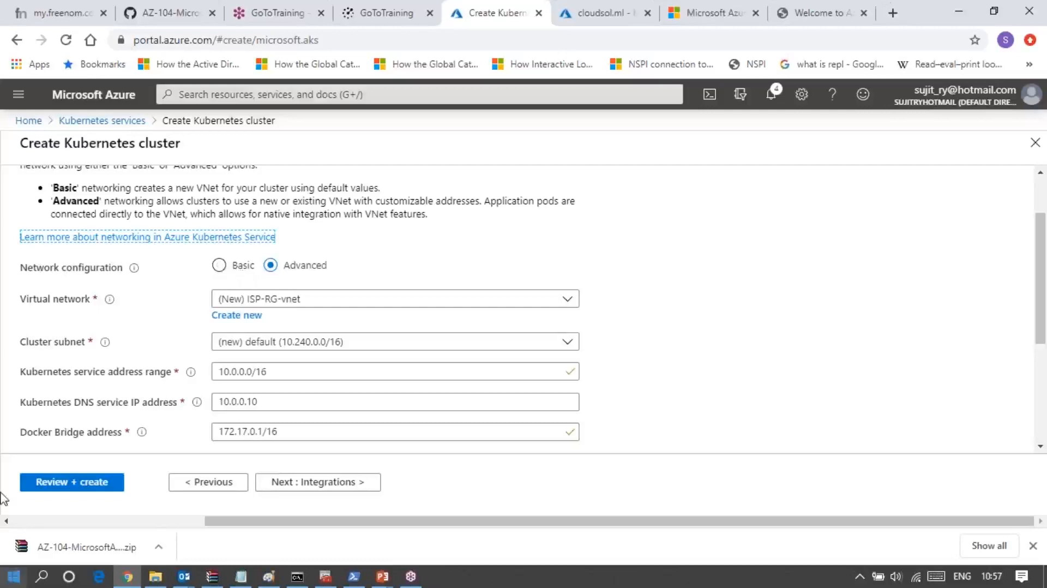
# - Enable virtual nodes again in the node pool settings and return to the networking settings
pyautogui.click(214, 484)
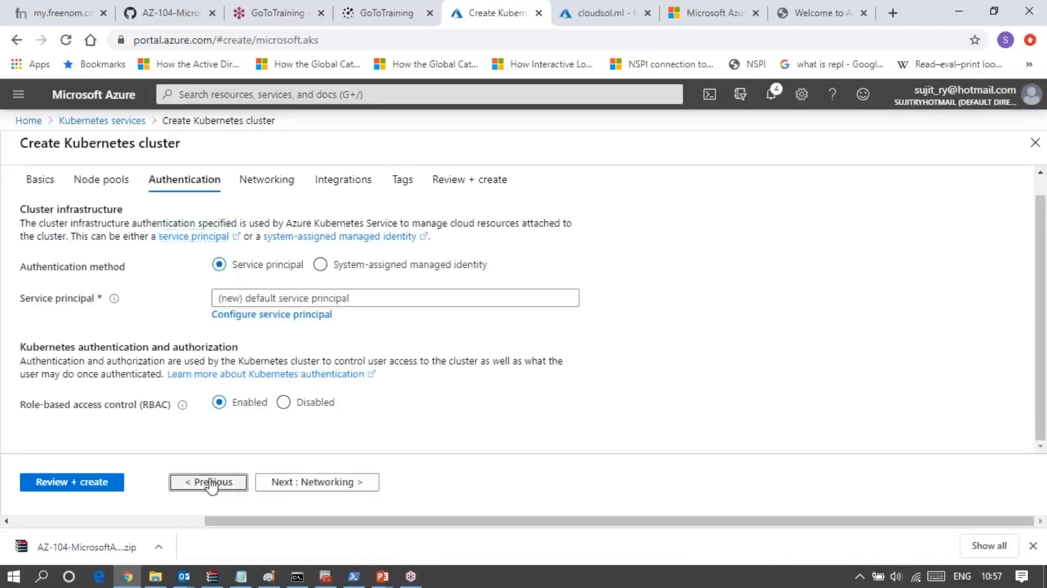
pyautogui.click(212, 484)
pyautogui.click(286, 365)
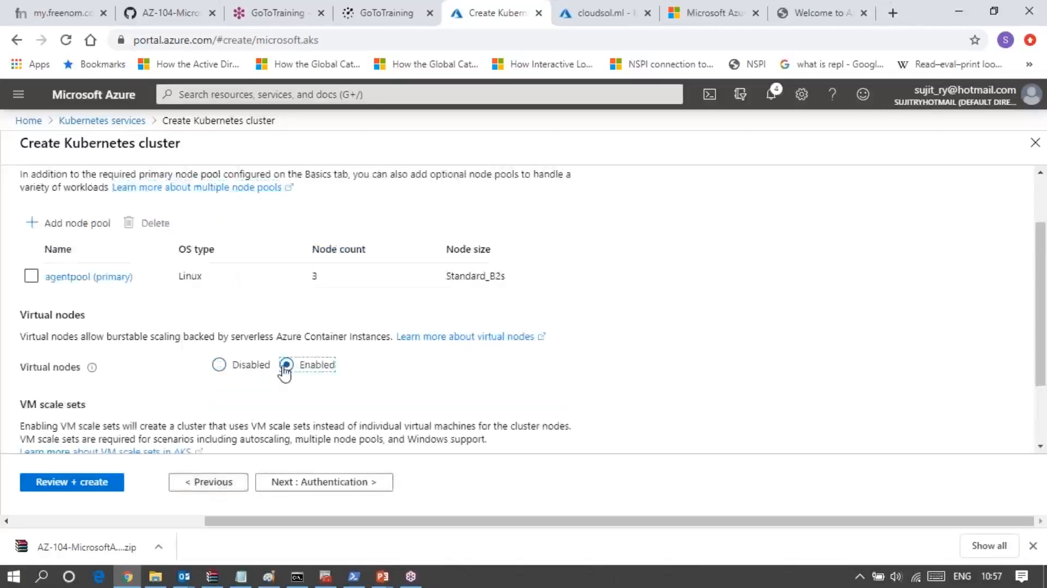
pyautogui.click(324, 481)
pyautogui.click(321, 483)
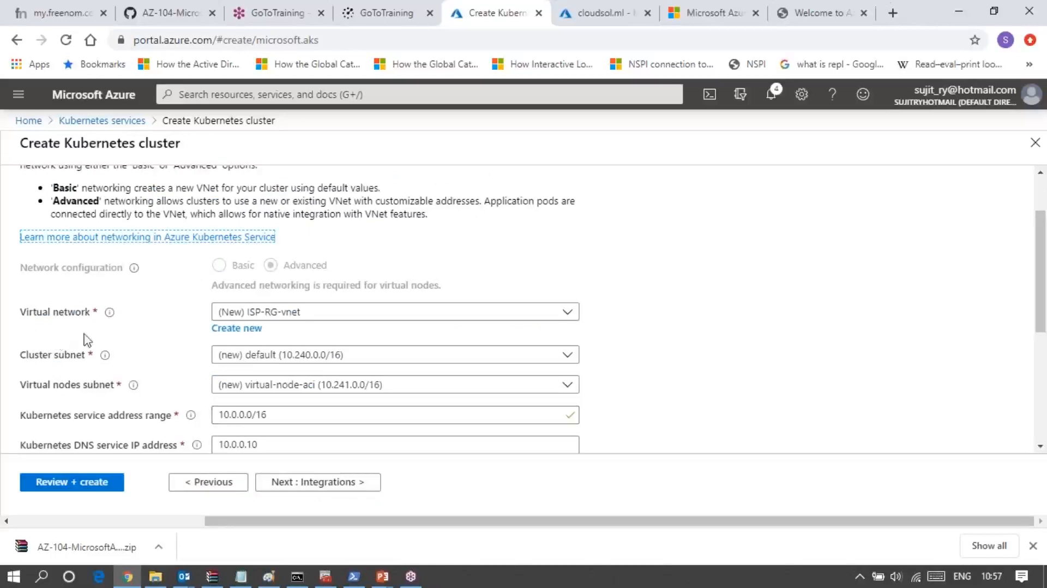
# - Set the cluster's virtual network to HUB-VNET-1 and its cluster subnet to Hub-VNET-1-Subnet-1 (10.10.64.0/18)
pyautogui.click(290, 315)
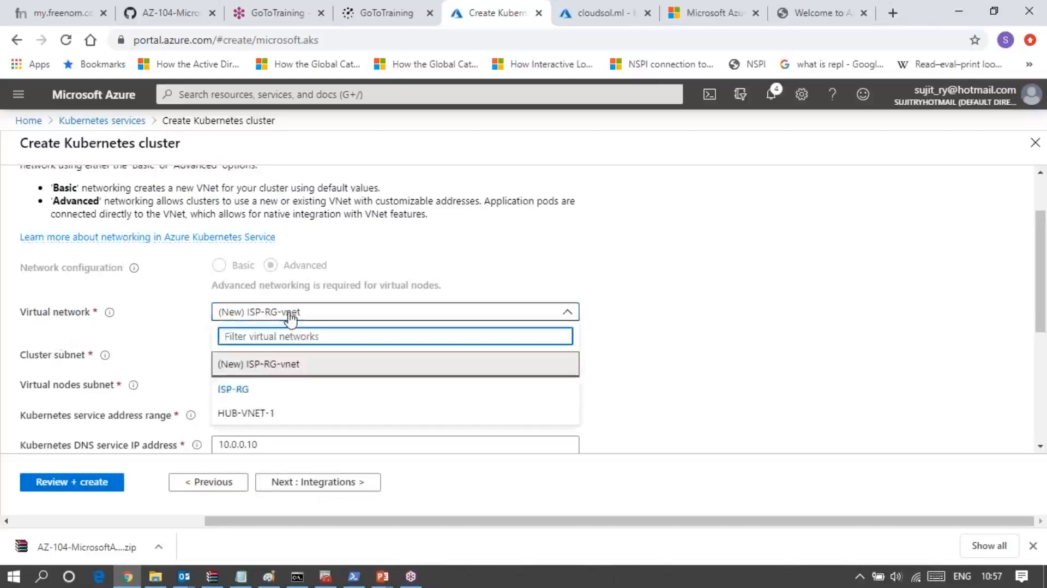
pyautogui.click(264, 414)
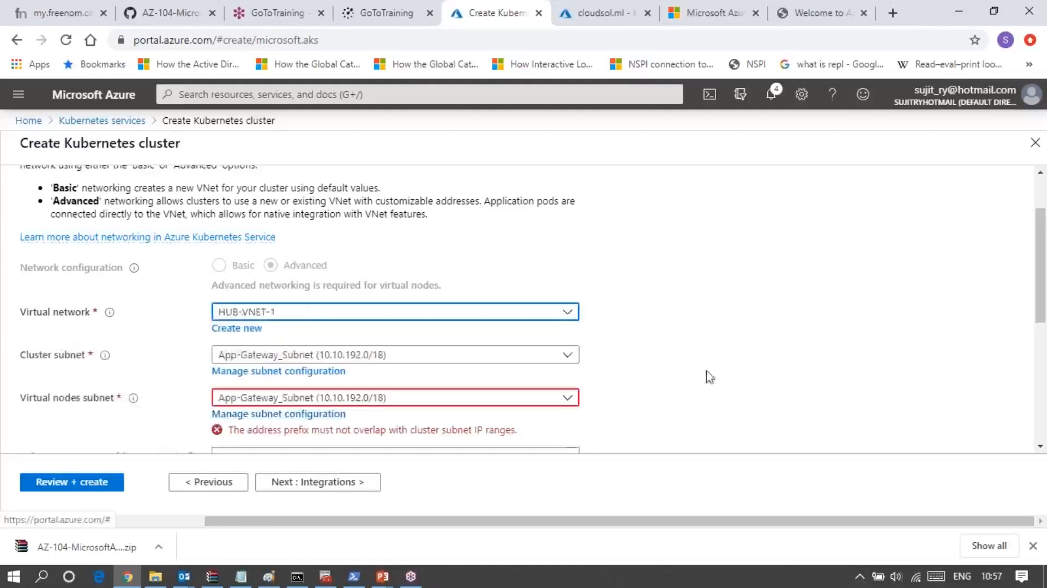
pyautogui.scroll(-1, 697, 376)
pyautogui.scroll(-1, 371, 401)
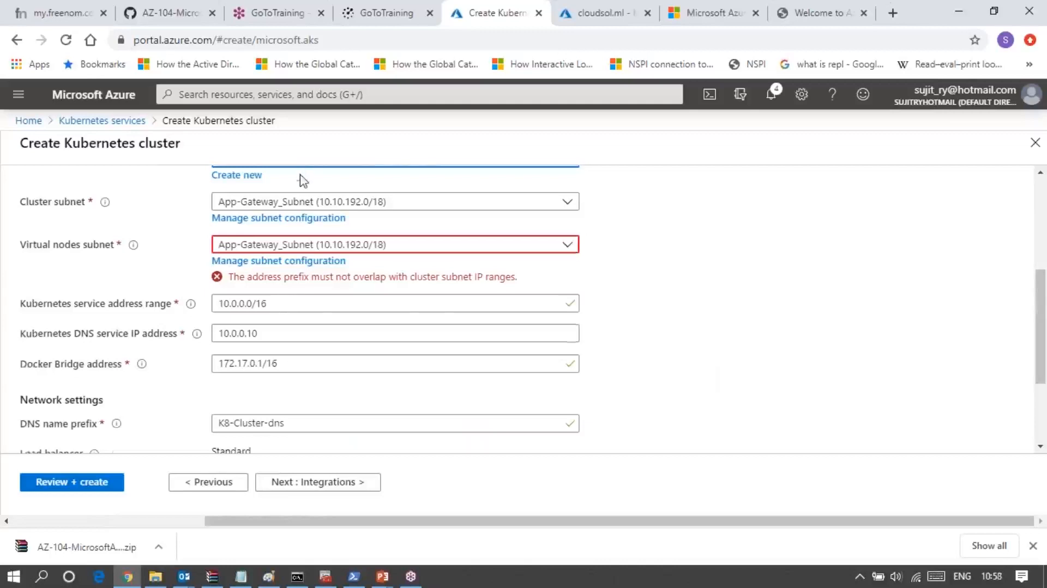
pyautogui.scroll(1, 304, 180)
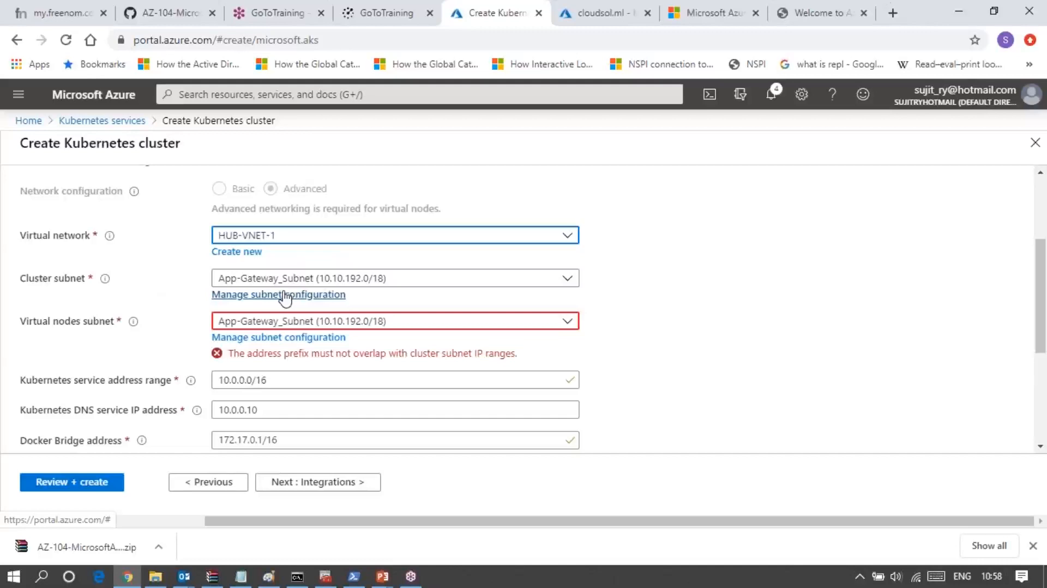
pyautogui.click(256, 282)
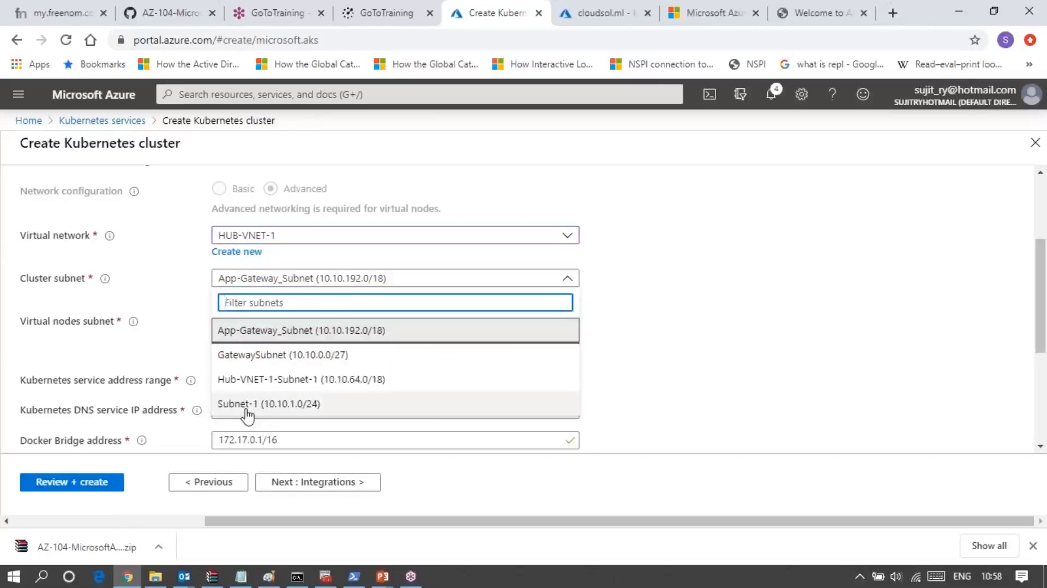
pyautogui.click(251, 381)
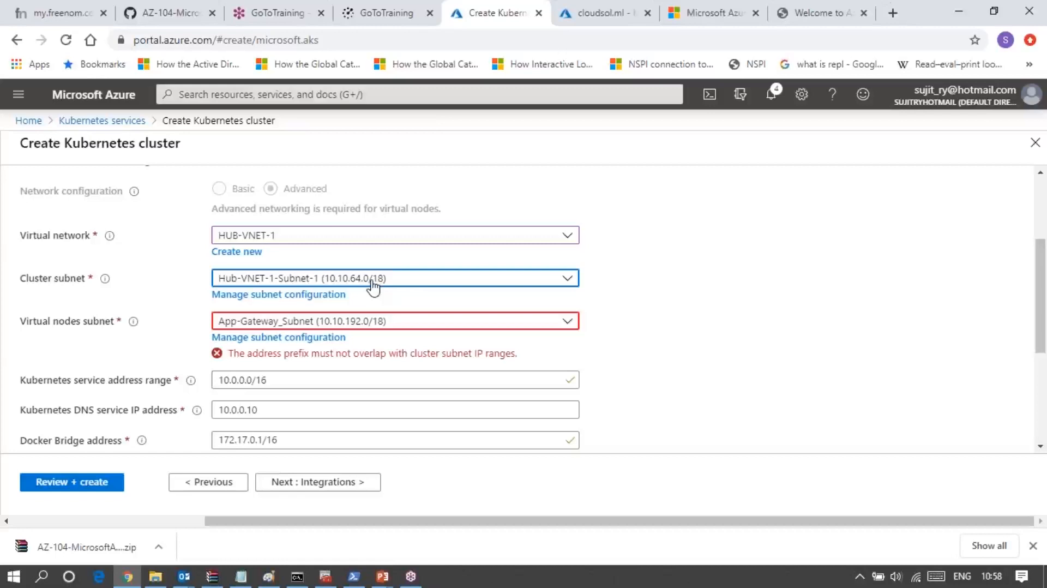
# - Add a subnet named K8-Subnet-Virtual-Node with address range 10.10.2.0/24 to HUB-VNET-1 from the virtual nodes subnet configuration
pyautogui.click(365, 322)
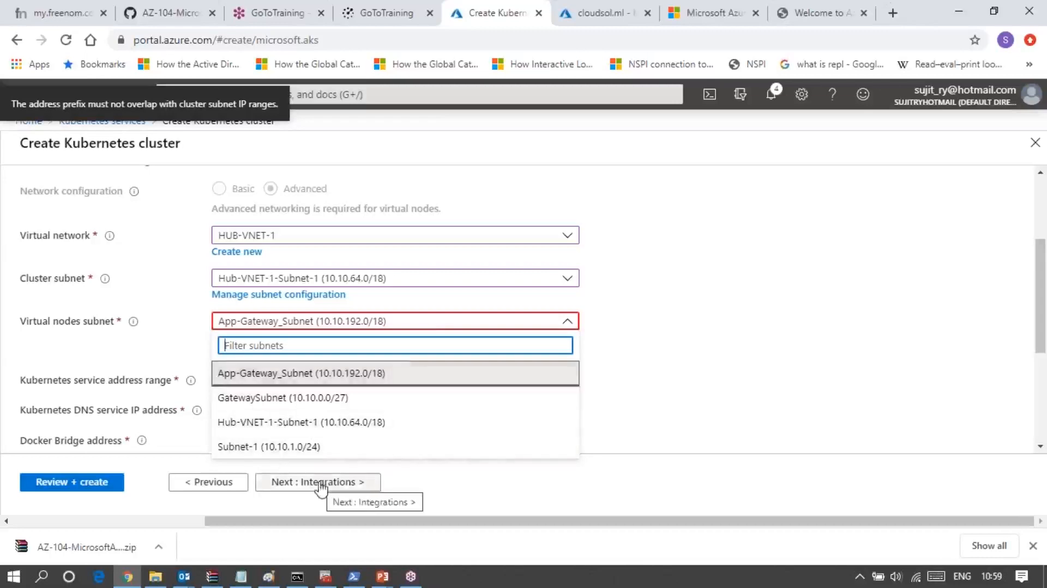
pyautogui.click(707, 345)
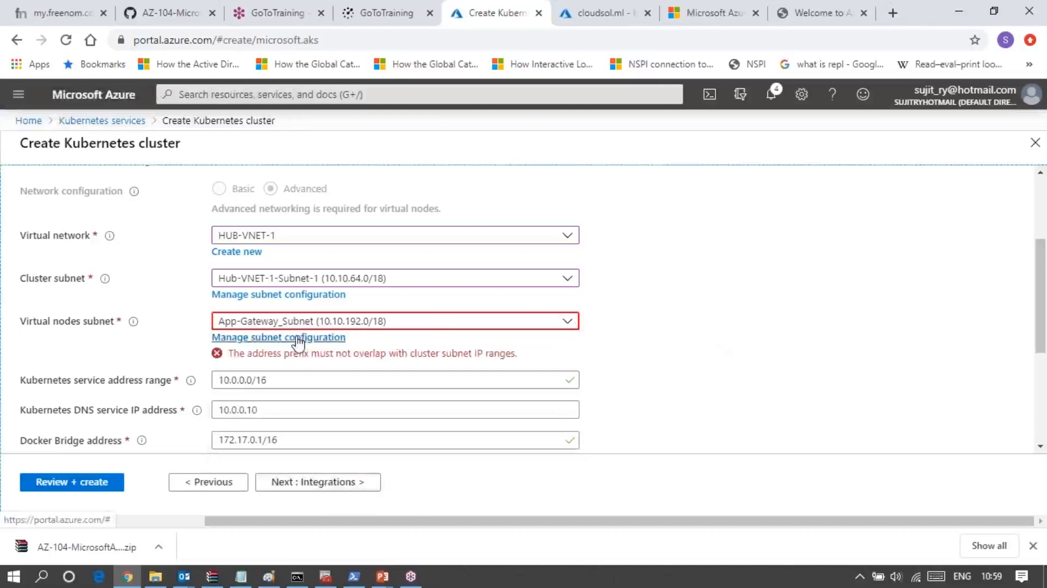
pyautogui.click(297, 338)
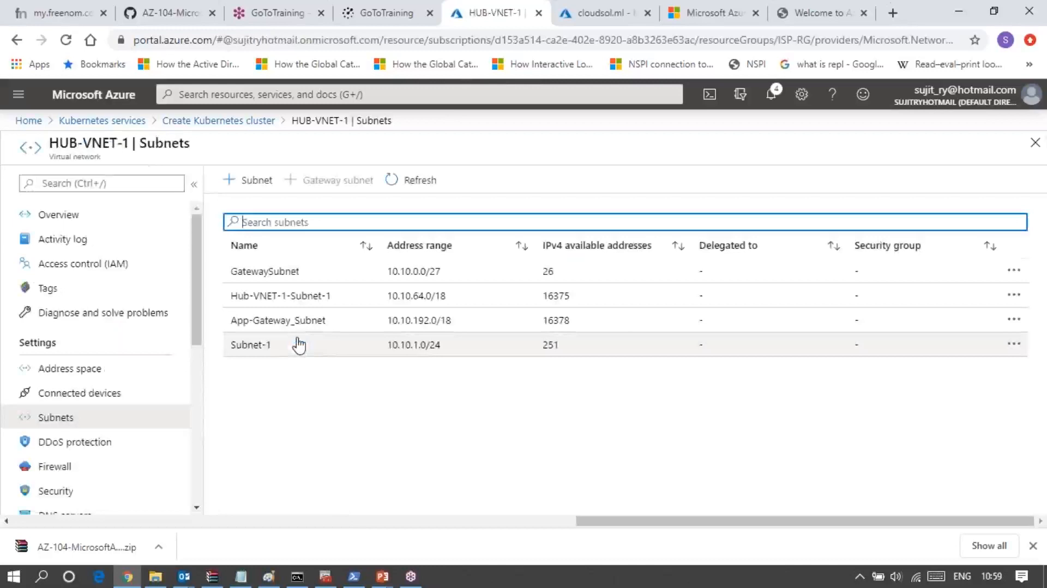
pyautogui.click(266, 190)
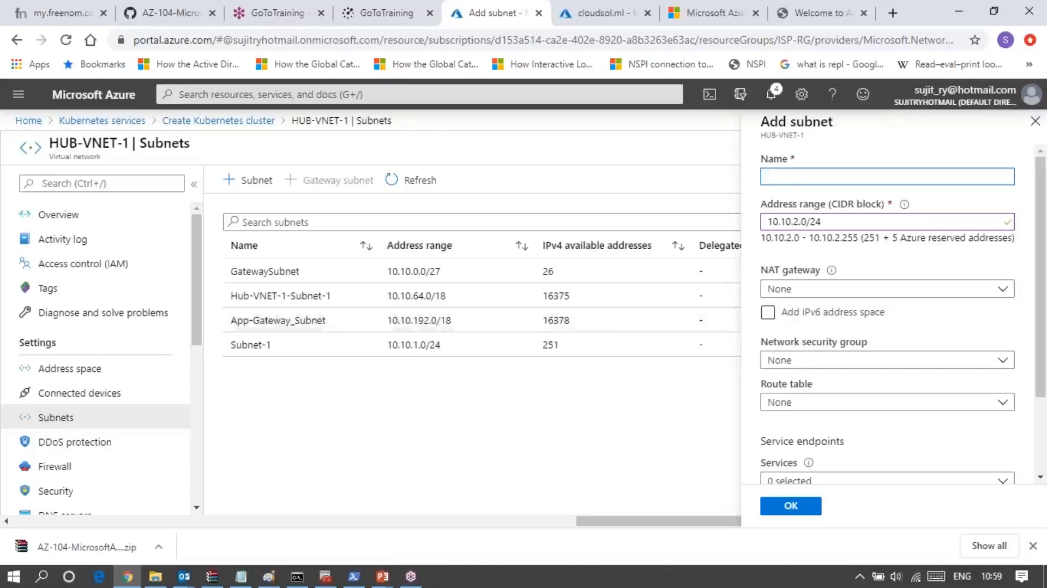
pyautogui.write('K8-Subnet-Virt')
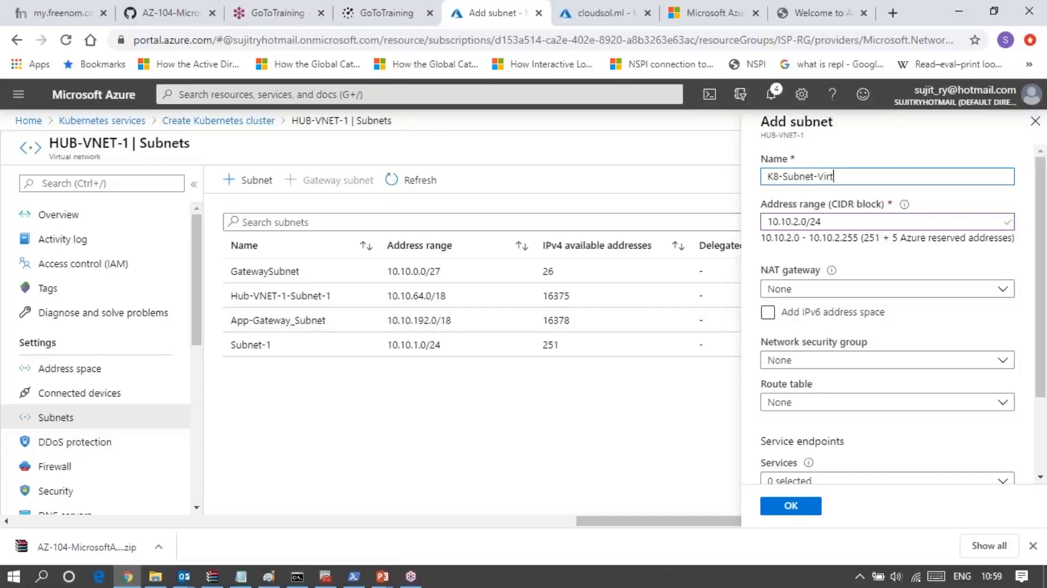
pyautogui.write('ual')
pyautogui.press('BackSpace')
pyautogui.press('BackSpace')
pyautogui.press('BackSpace')
pyautogui.press('BackSpace')
pyautogui.press('BackSpace')
pyautogui.write('rtual-Node')
pyautogui.click(816, 507)
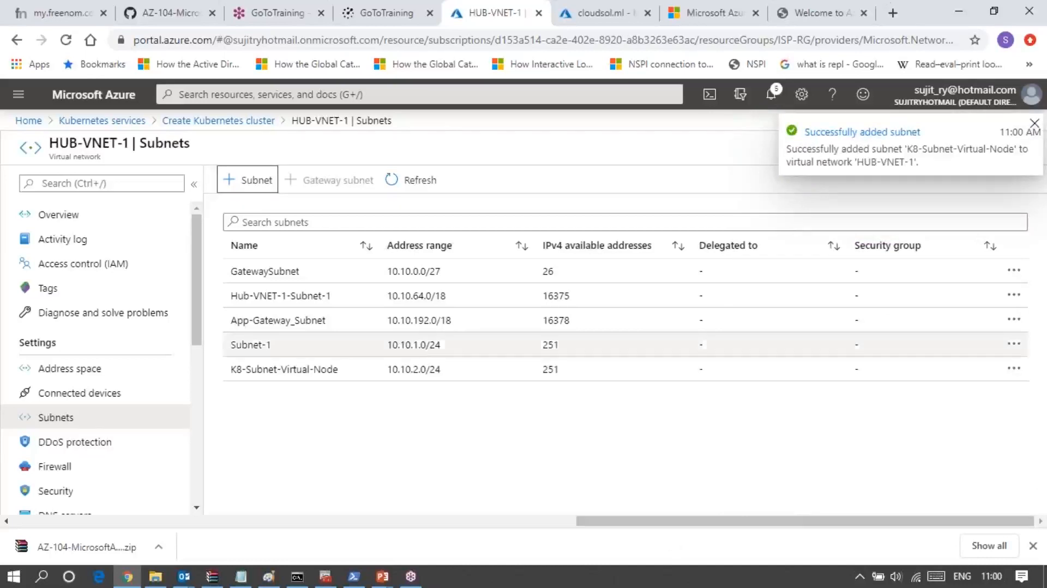
# - Return to the cluster creation form and choose K8-Subnet-Virtual-Node (10.10.2.0/24) as the virtual nodes subnet
pyautogui.click(226, 124)
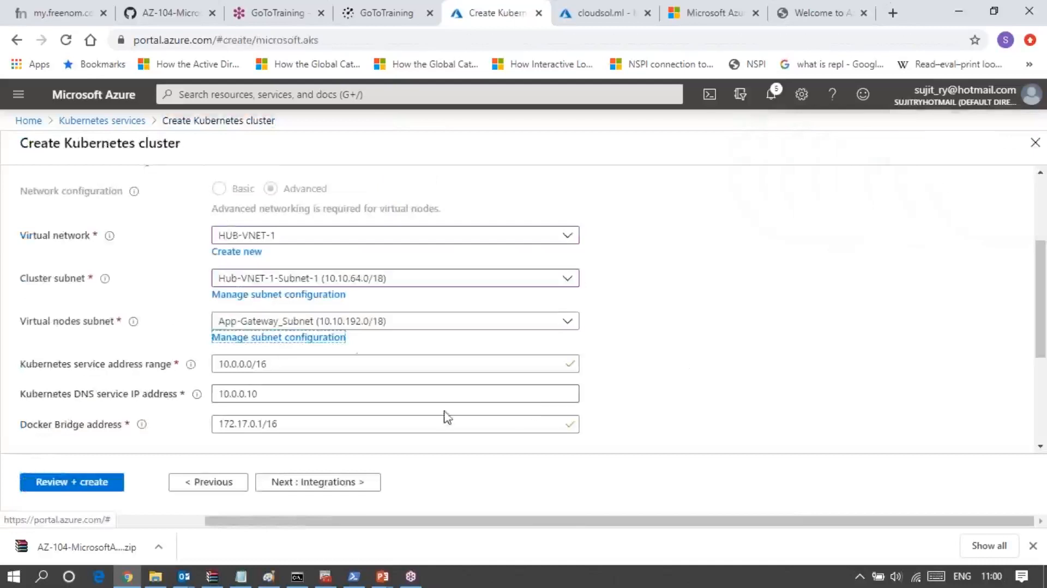
pyautogui.click(349, 329)
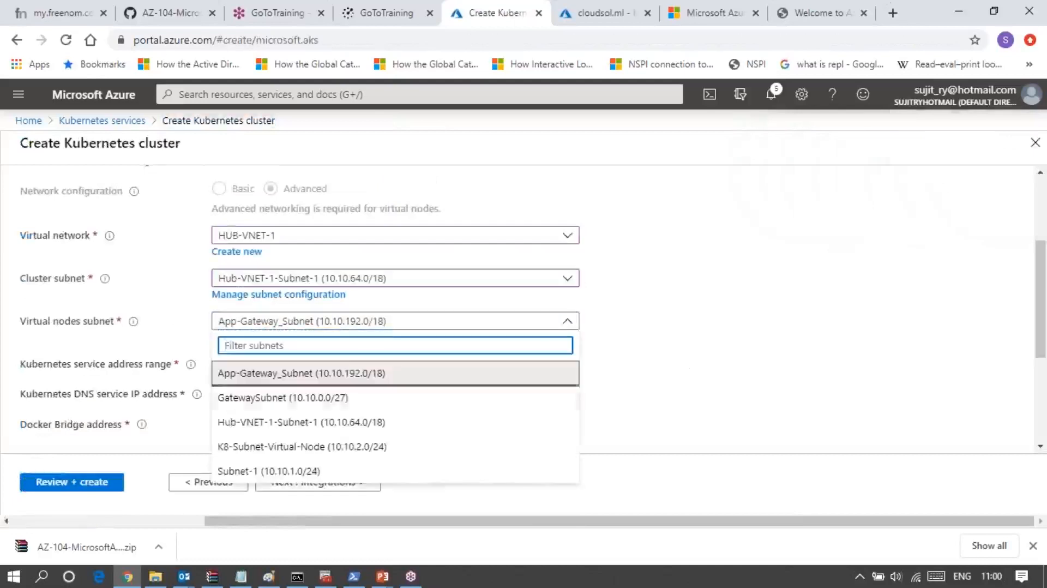
pyautogui.click(279, 448)
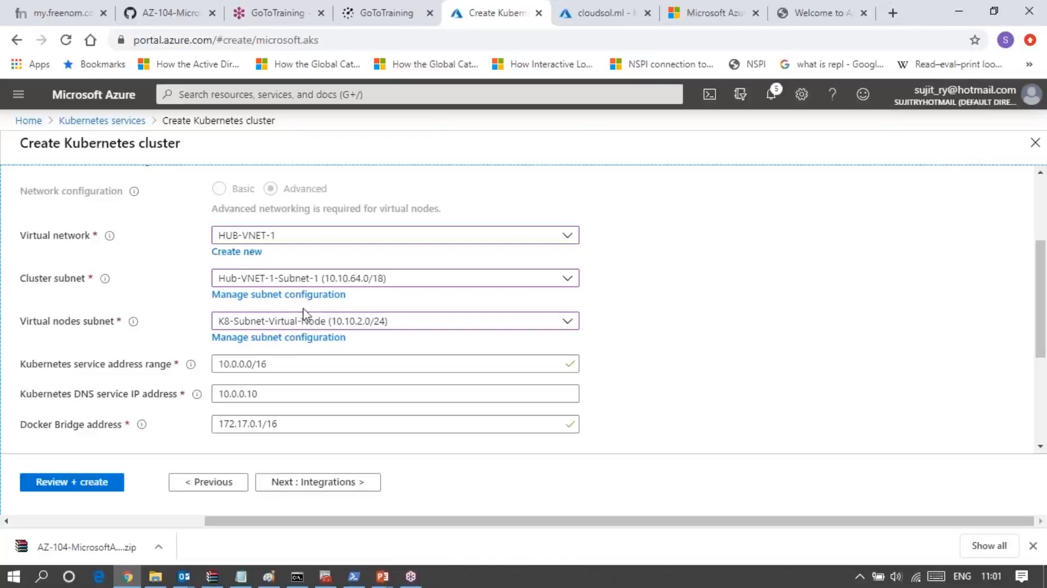
# - Set the Kubernetes service address range to 10.20.0.0/16
pyautogui.rightClick(288, 365)
pyautogui.rightClick(281, 364)
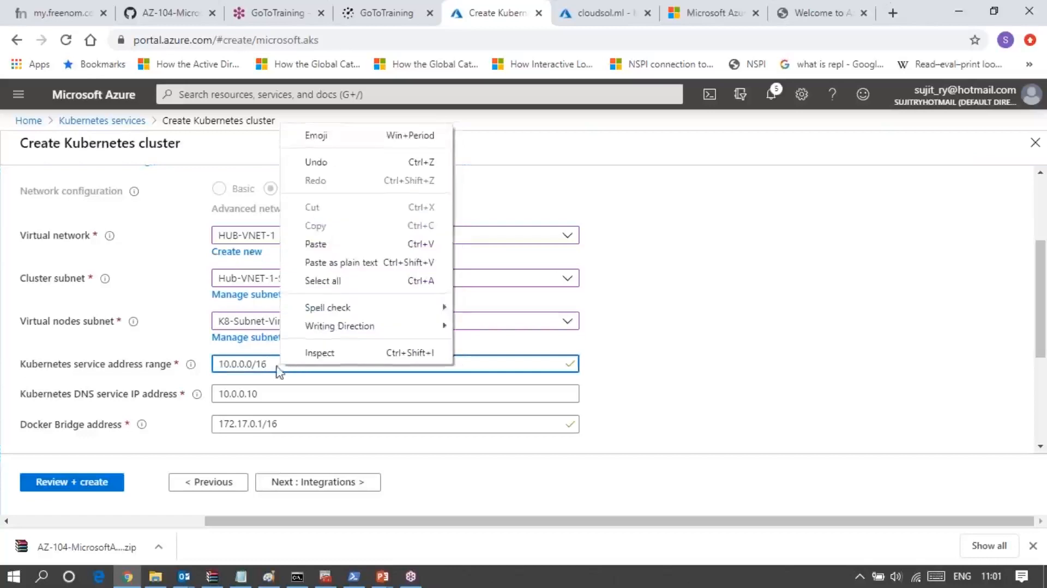
pyautogui.rightClick(276, 366)
pyautogui.click(277, 366)
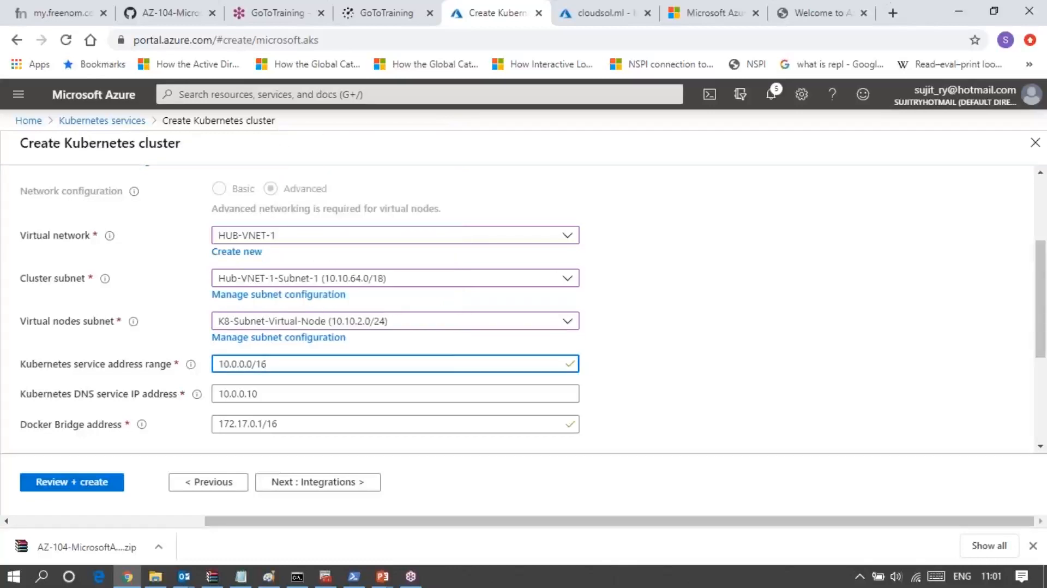
pyautogui.press('BackSpace')
pyautogui.press('BackSpace')
pyautogui.press('BackSpace')
pyautogui.press('BackSpace')
pyautogui.press('BackSpace')
pyautogui.press('BackSpace')
pyautogui.press('BackSpace')
pyautogui.press('BackSpace')
pyautogui.press('BackSpace')
pyautogui.press('BackSpace')
pyautogui.press('BackSpace')
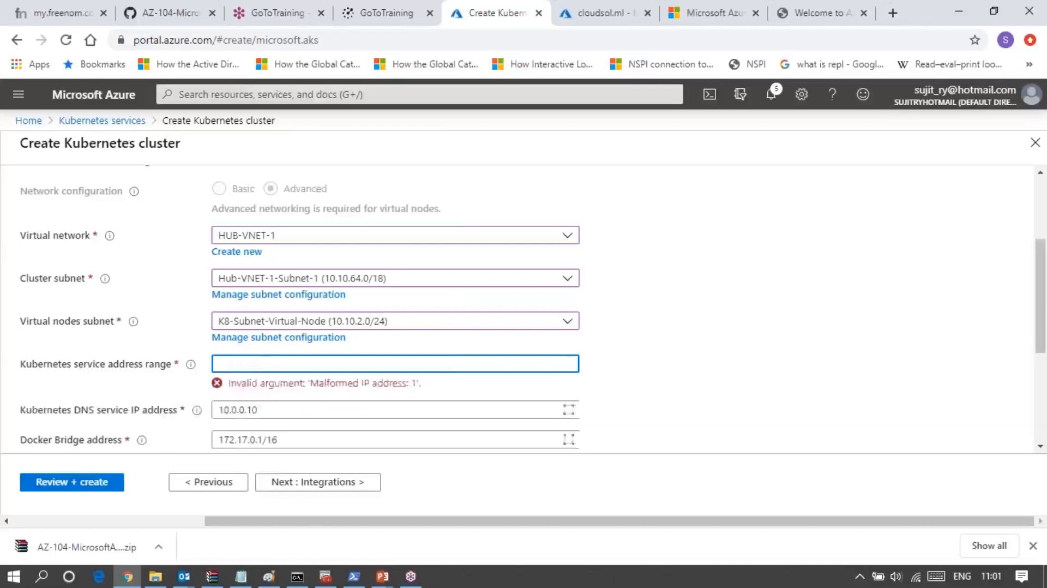
pyautogui.write('10')
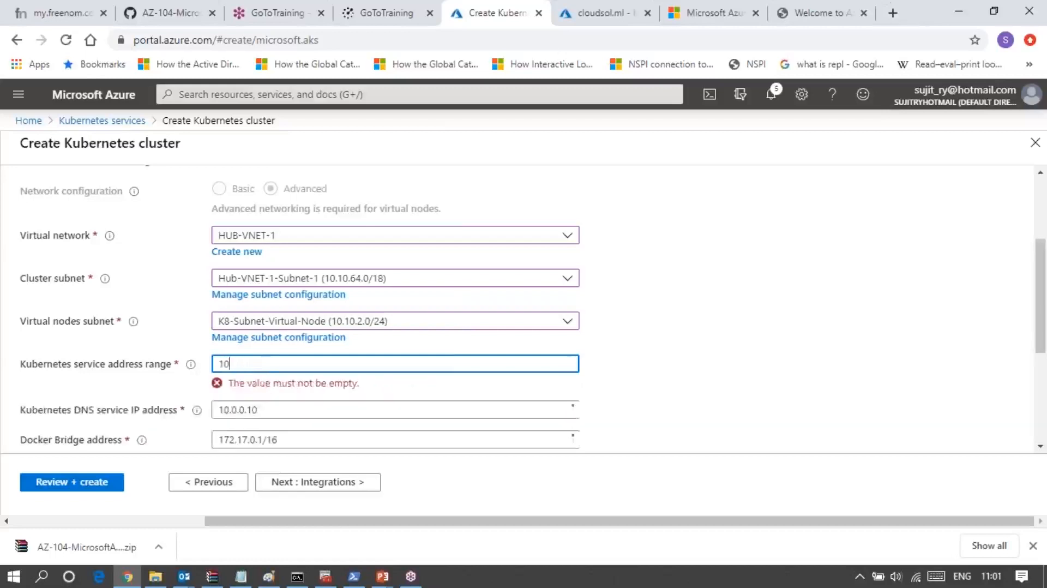
pyautogui.write('.20.0.0/16')
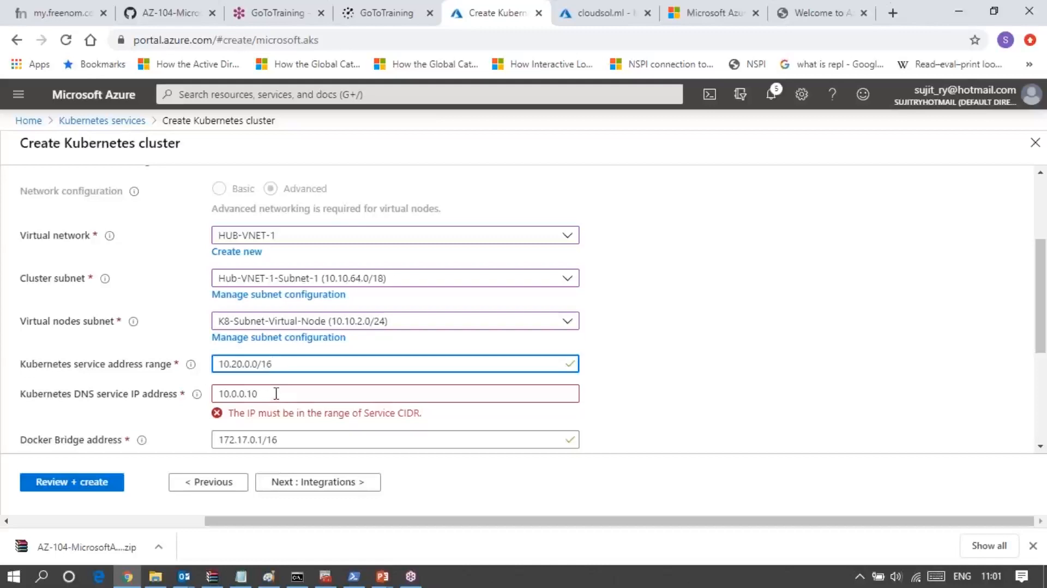
# - Set the Kubernetes DNS service IP address to 10.20.0.1
pyautogui.click(276, 393)
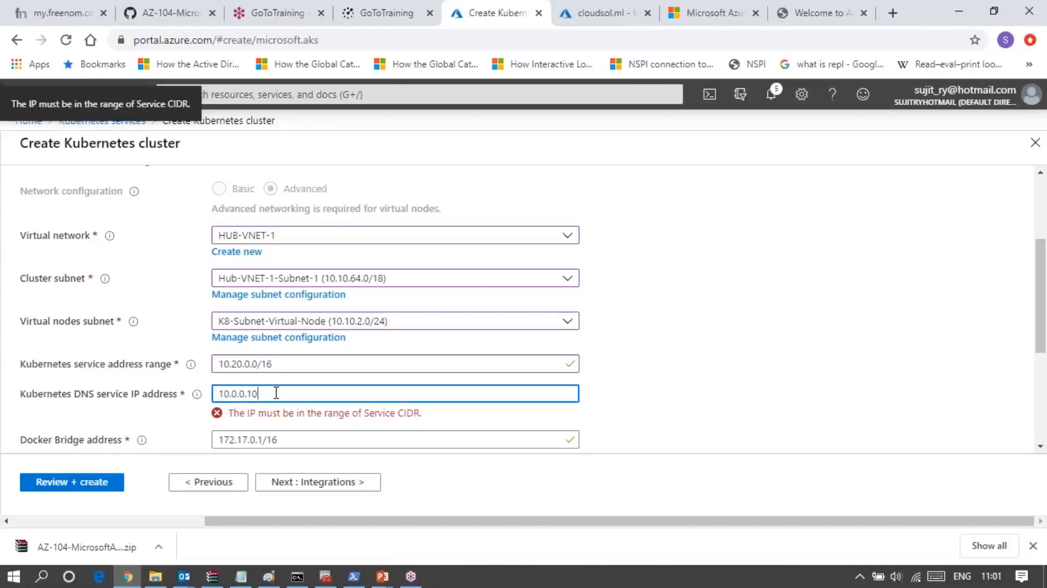
pyautogui.press('BackSpace')
pyautogui.press('BackSpace')
pyautogui.press('BackSpace')
pyautogui.press('BackSpace')
pyautogui.press('BackSpace')
pyautogui.press('BackSpace')
pyautogui.press('BackSpace')
pyautogui.press('BackSpace')
pyautogui.press('BackSpace')
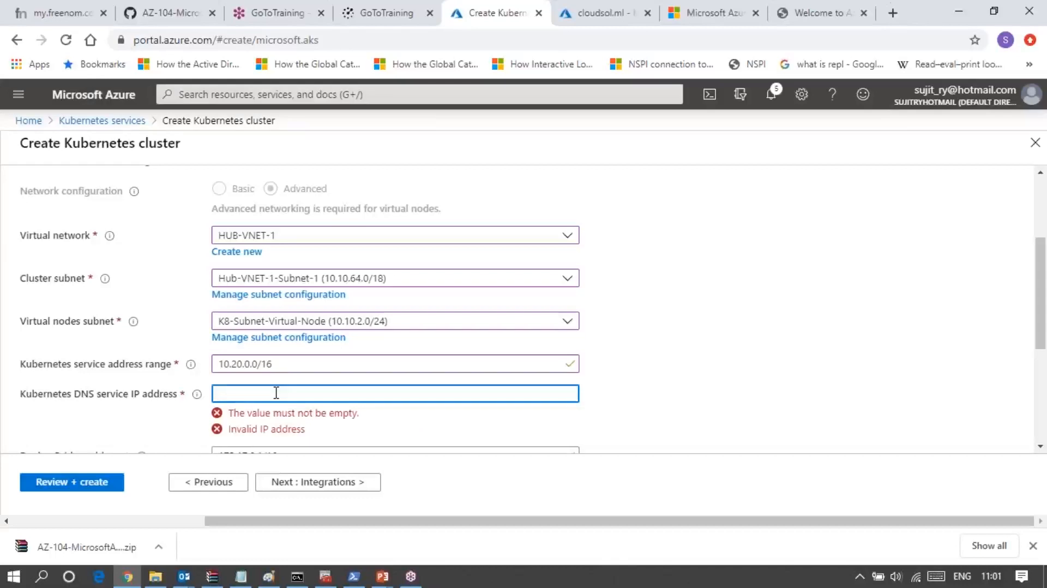
pyautogui.write('10.20.0.1')
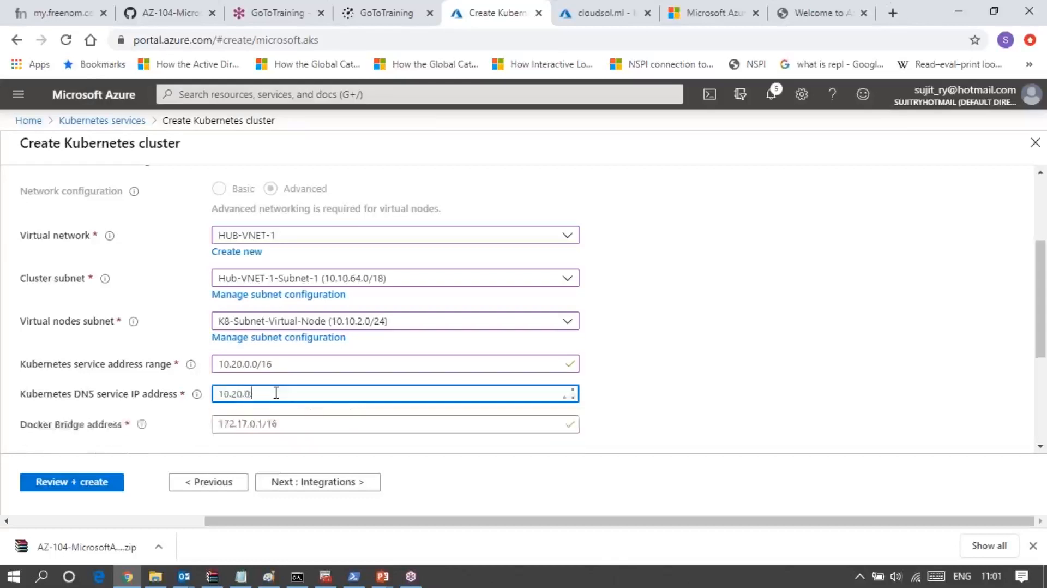
# - Complete the Kubernetes DNS service IP address as 10.20.0.17
pyautogui.write('7')
pyautogui.click(788, 400)
pyautogui.scroll(-2, 671, 409)
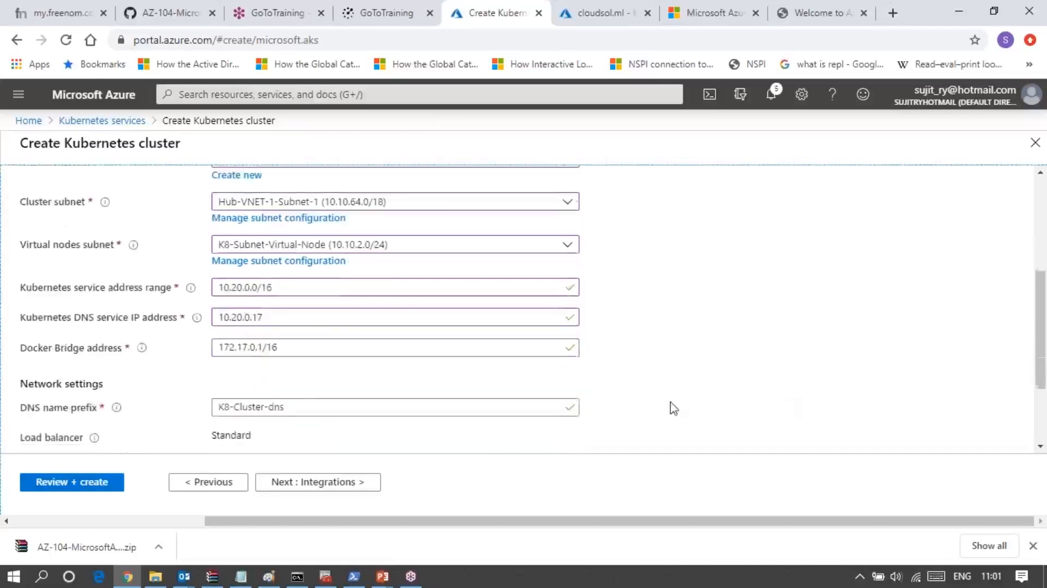
# - Replace the Docker Bridge address with 10.30.0.10/16
pyautogui.moveTo(143, 350)
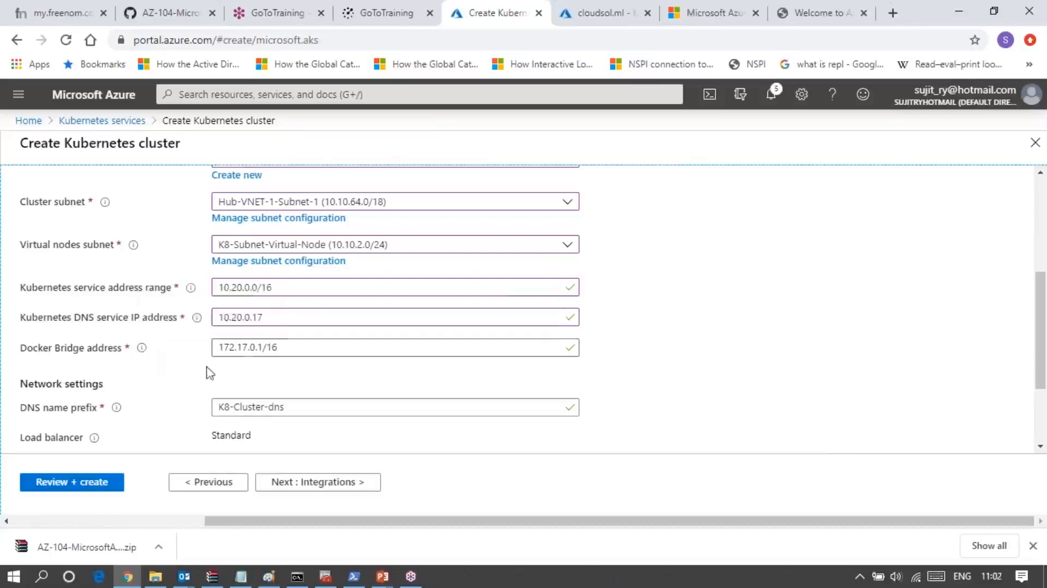
pyautogui.click(285, 351)
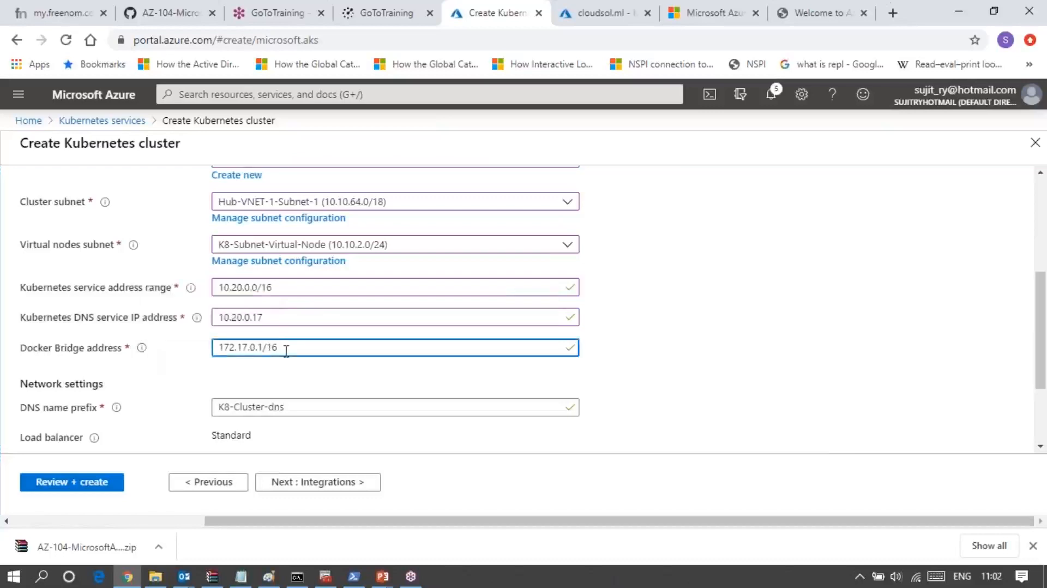
pyautogui.press('BackSpace')
pyautogui.press('BackSpace')
pyautogui.press('BackSpace')
pyautogui.press('BackSpace')
pyautogui.press('BackSpace')
pyautogui.press('BackSpace')
pyautogui.press('BackSpace')
pyautogui.press('BackSpace')
pyautogui.press('BackSpace')
pyautogui.press('BackSpace')
pyautogui.press('BackSpace')
pyautogui.press('BackSpace')
pyautogui.press('BackSpace')
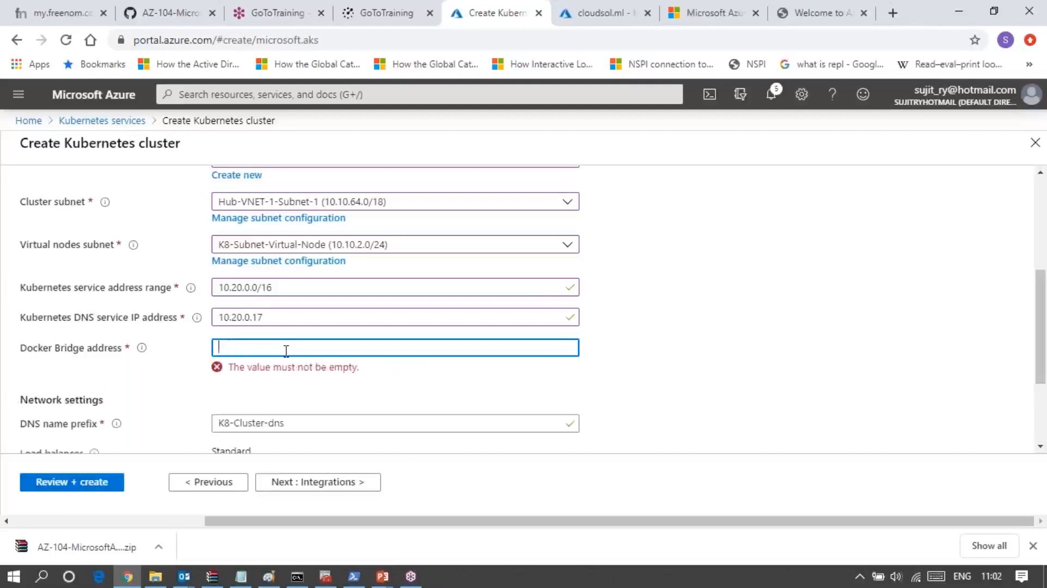
pyautogui.write('10.')
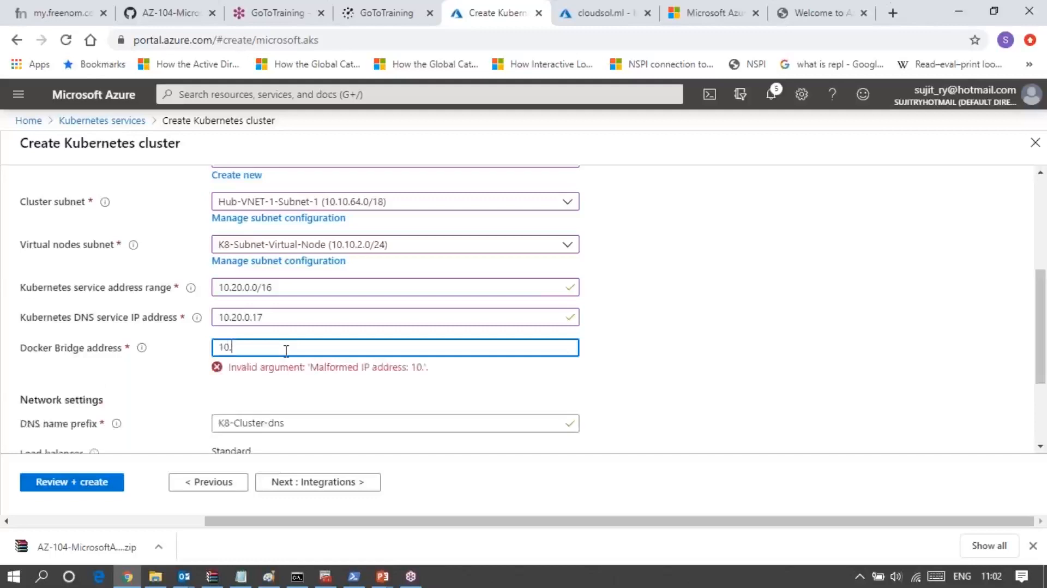
pyautogui.write('30.0.0')
pyautogui.press('BackSpace')
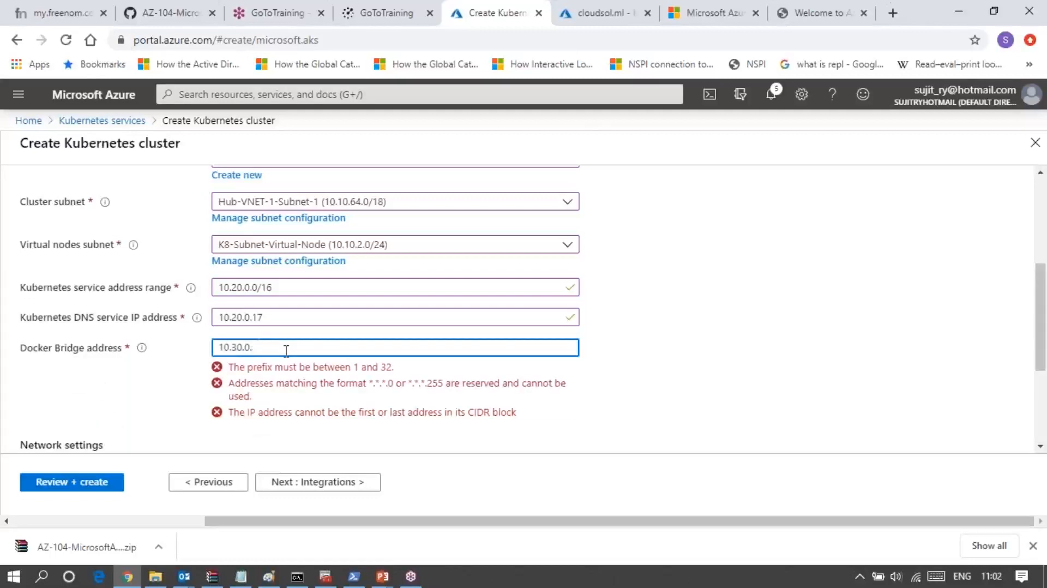
pyautogui.write('10/16')
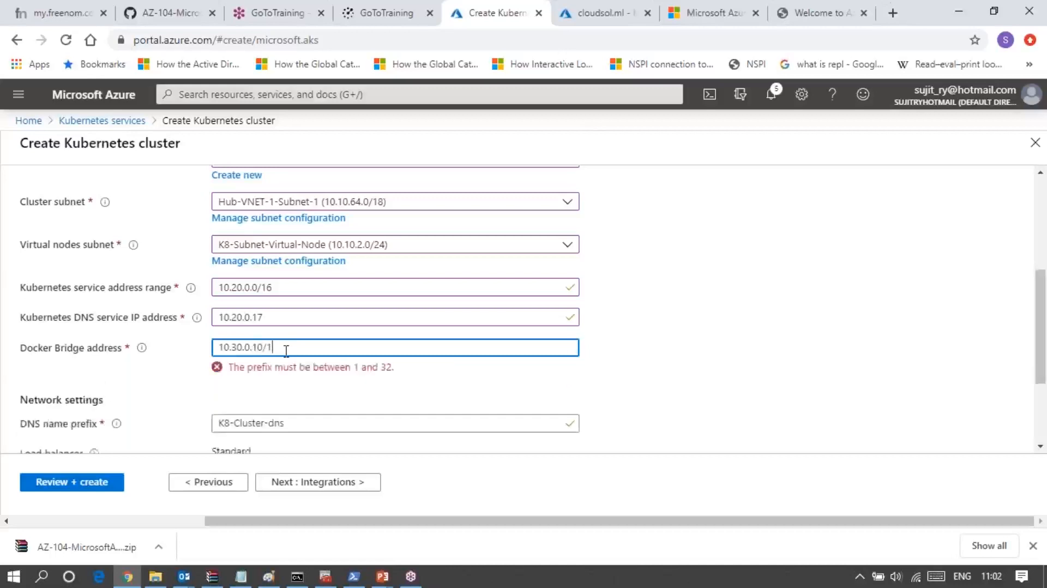
pyautogui.click(379, 387)
# - Shorten the cluster's DNS name prefix to K8-Cluster in the network settings
pyautogui.scroll(-3, 379, 387)
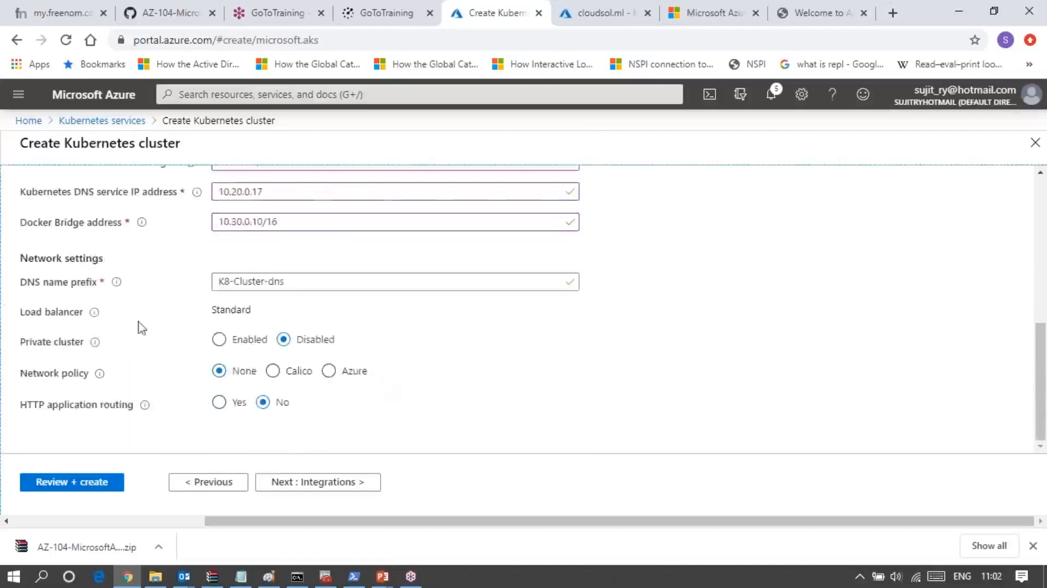
pyautogui.click(295, 287)
pyautogui.press('BackSpace')
pyautogui.press('BackSpace')
pyautogui.press('BackSpace')
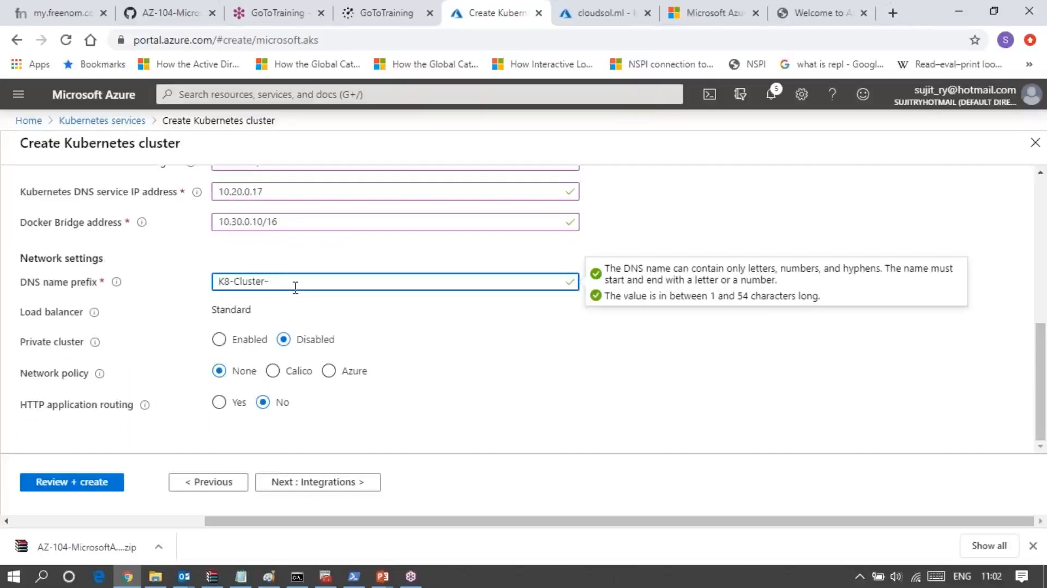
pyautogui.press('BackSpace')
# - Set the network policy to Azure and enable HTTP application routing for the cluster
pyautogui.click(329, 371)
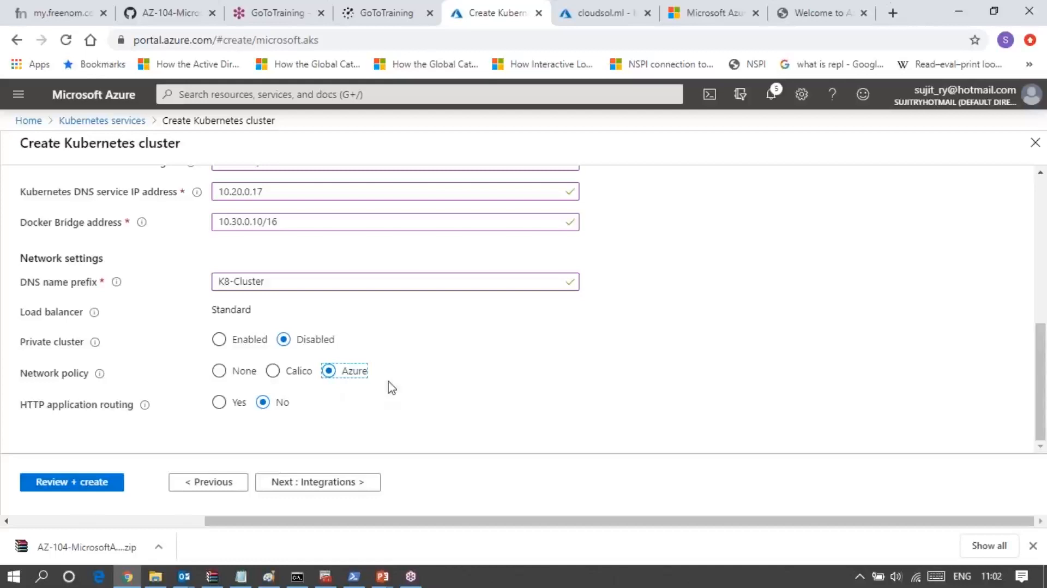
pyautogui.click(219, 404)
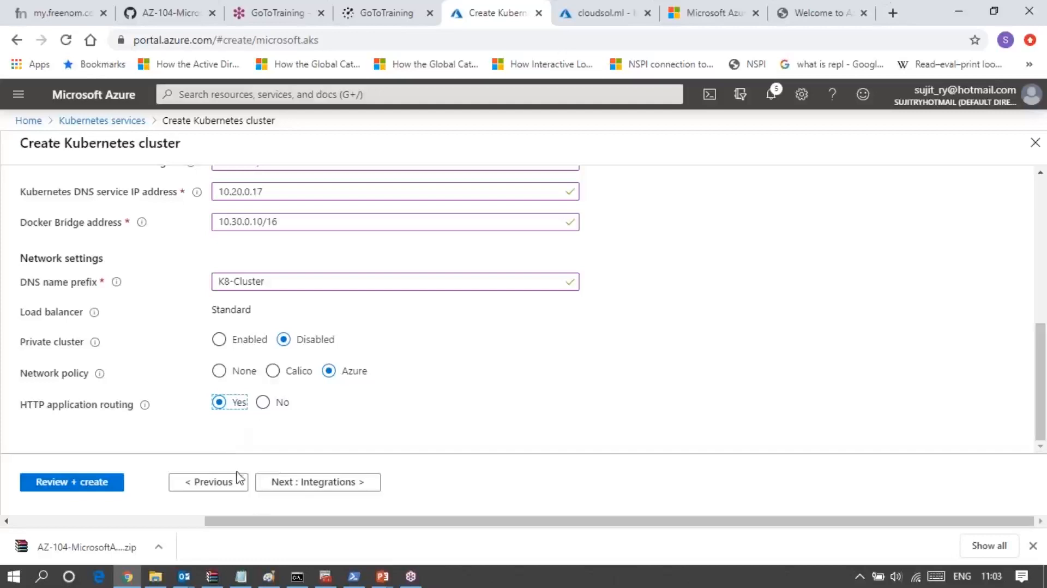
# - Continue to the cluster's integrations settings and disable container monitoring
pyautogui.click(308, 485)
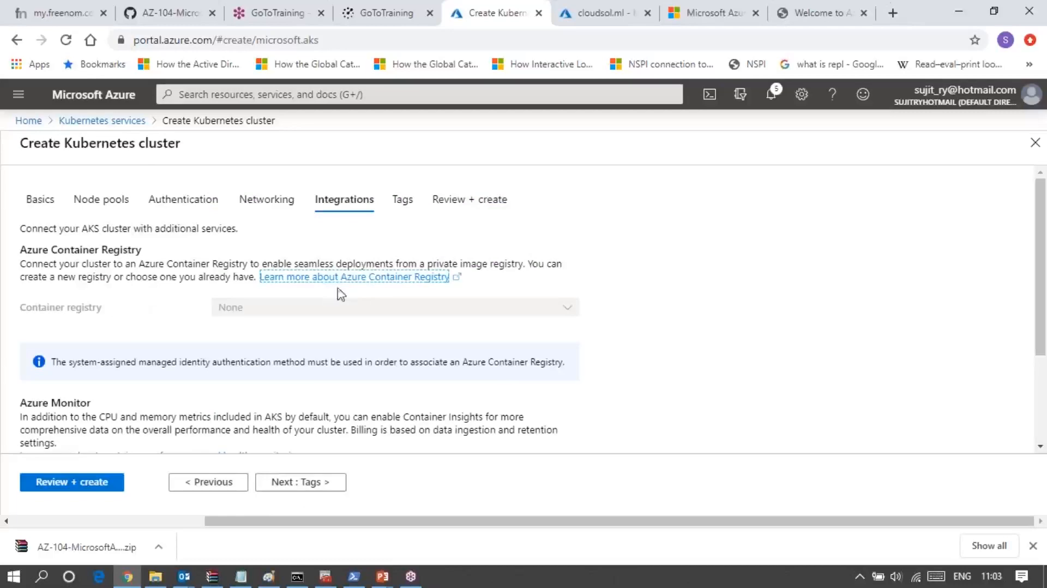
pyautogui.scroll(-2, 482, 355)
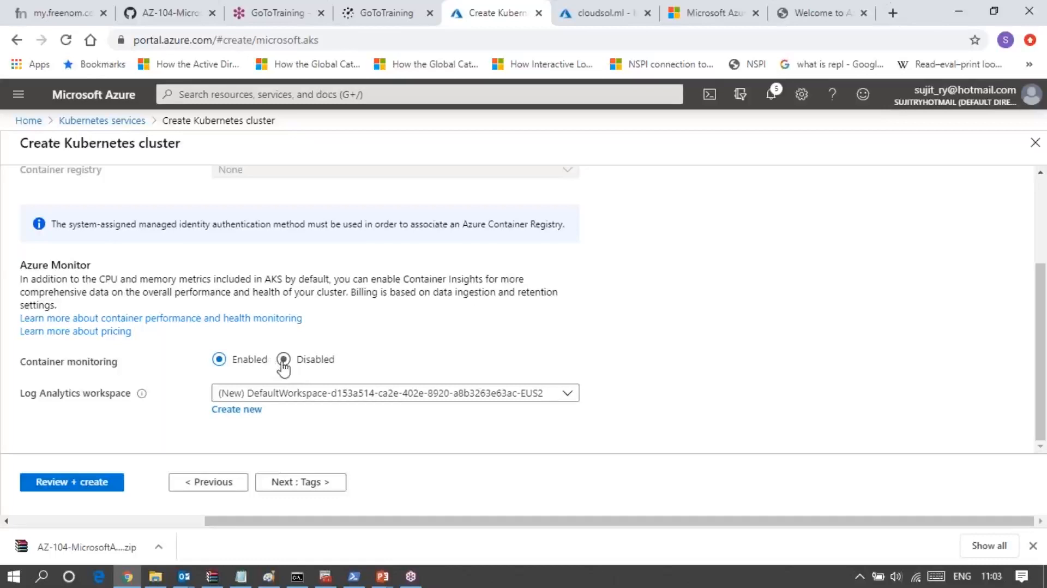
pyautogui.click(283, 360)
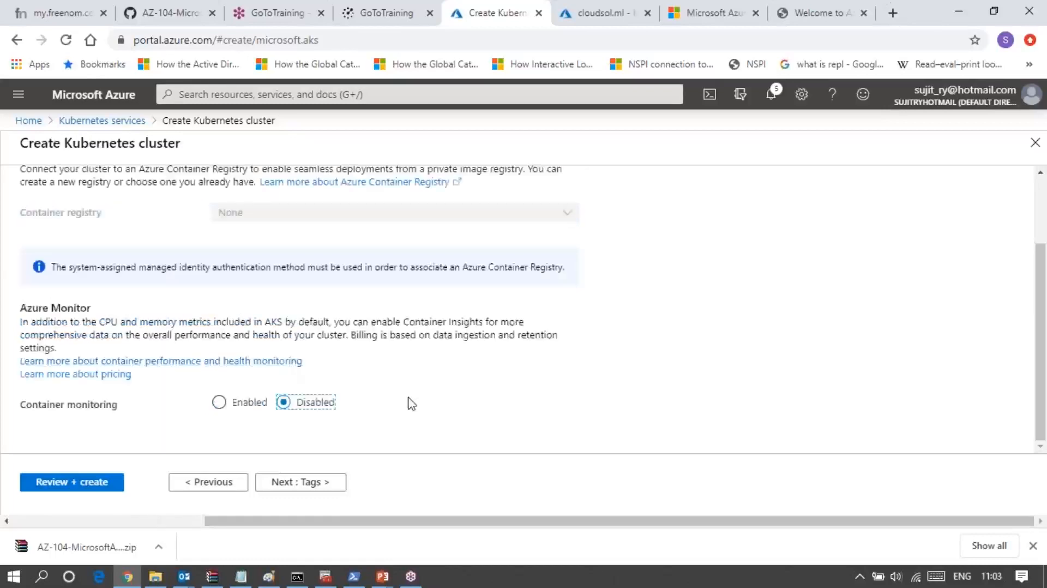
# - Run the validation of the cluster configuration and return to its basic settings
pyautogui.click(66, 489)
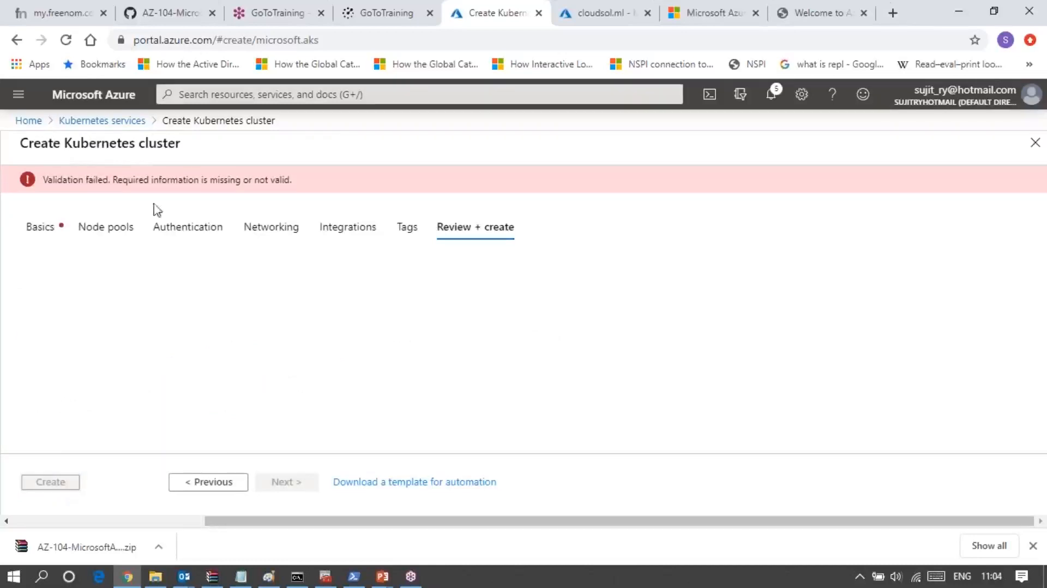
pyautogui.click(42, 229)
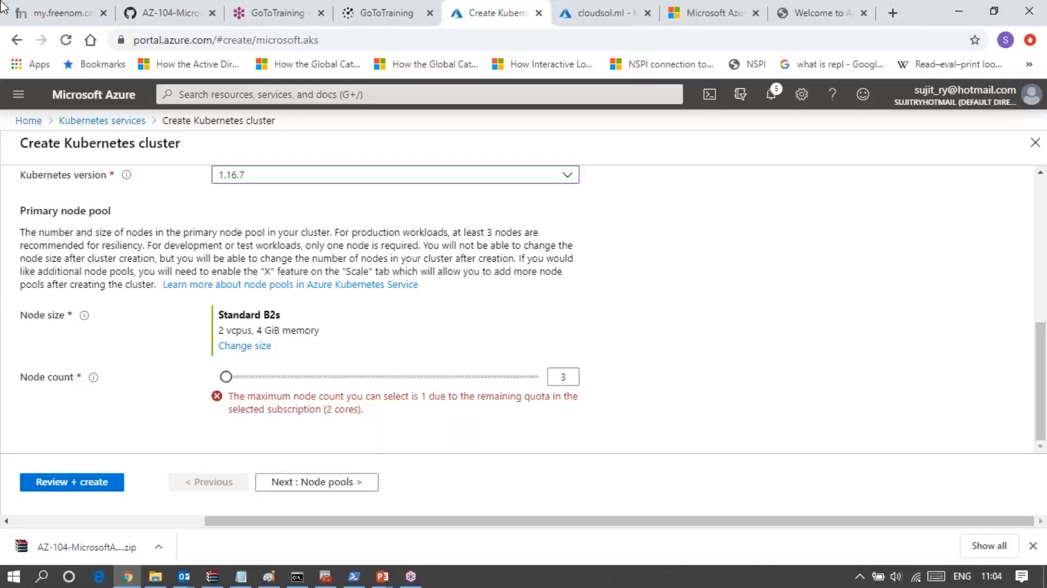
# - Reduce the primary node pool's node count to 1
pyautogui.doubleClick(567, 378)
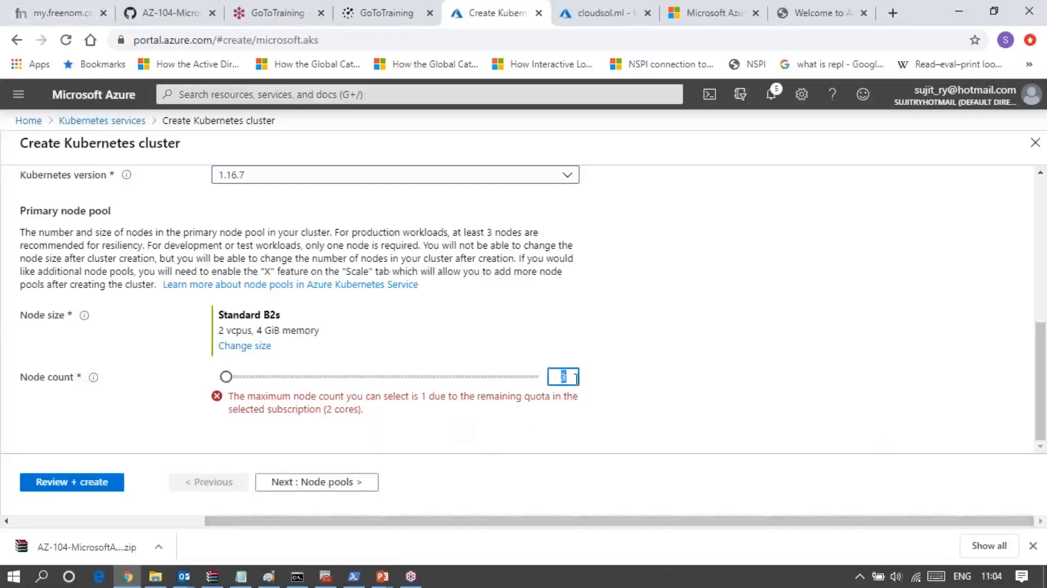
pyautogui.write('1')
pyautogui.click(612, 433)
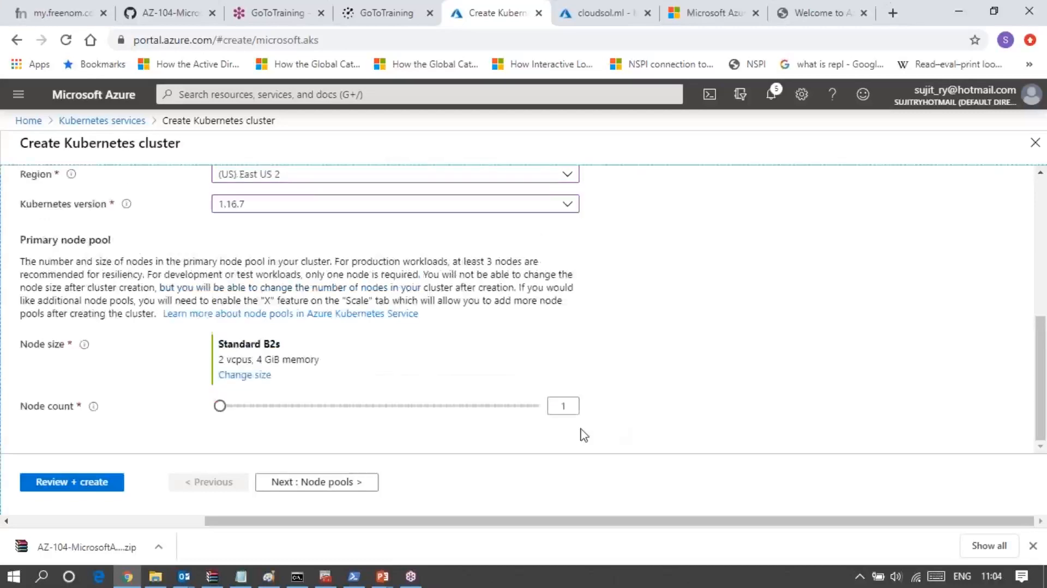
# - Try node counts of 3 and 4 for the primary node pool with the Standard B2s size
pyautogui.click(562, 406)
pyautogui.press('Delete')
pyautogui.write('3')
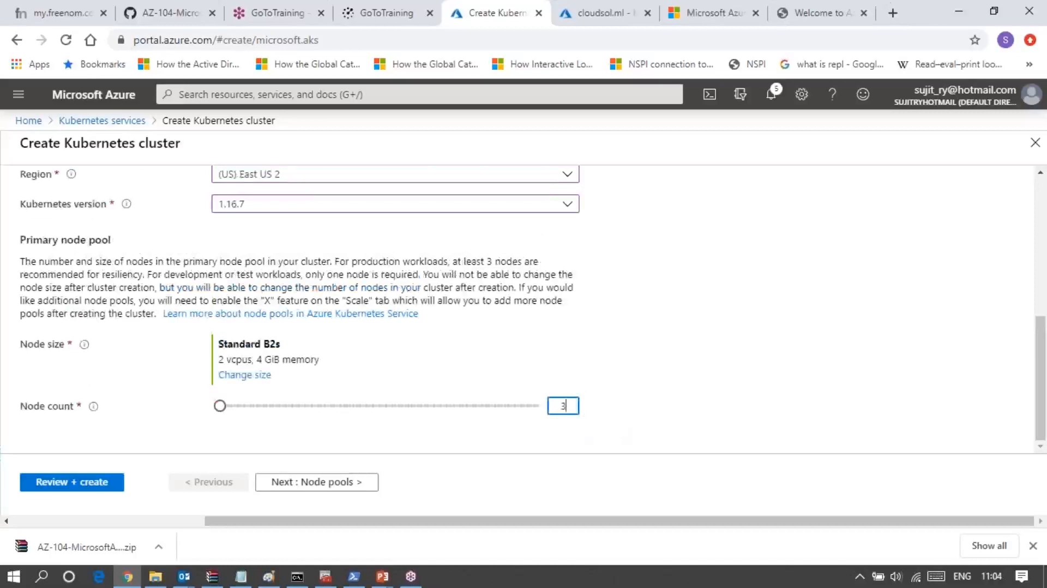
pyautogui.click(601, 412)
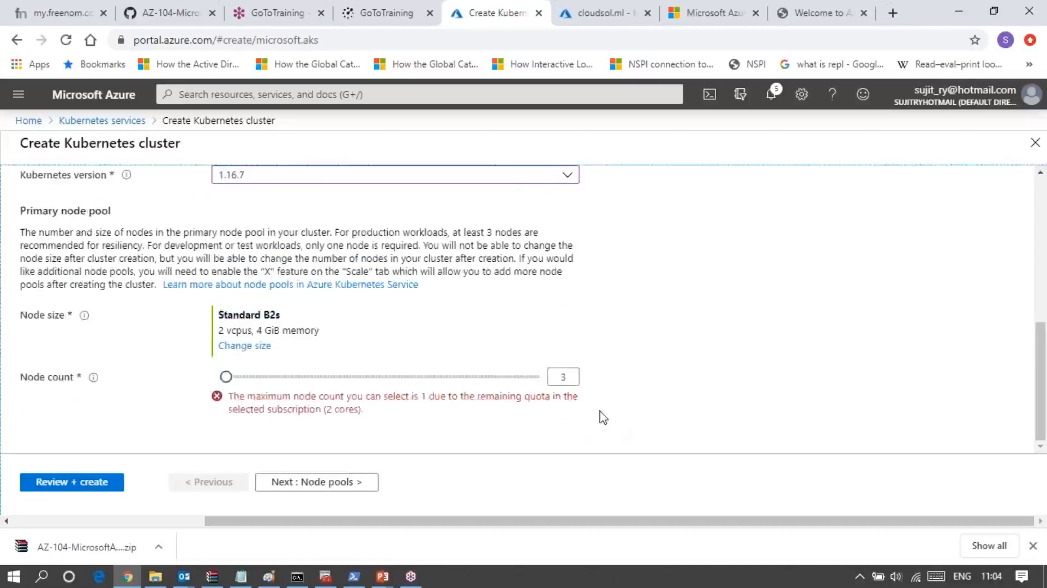
pyautogui.click(569, 384)
pyautogui.press('BackSpace')
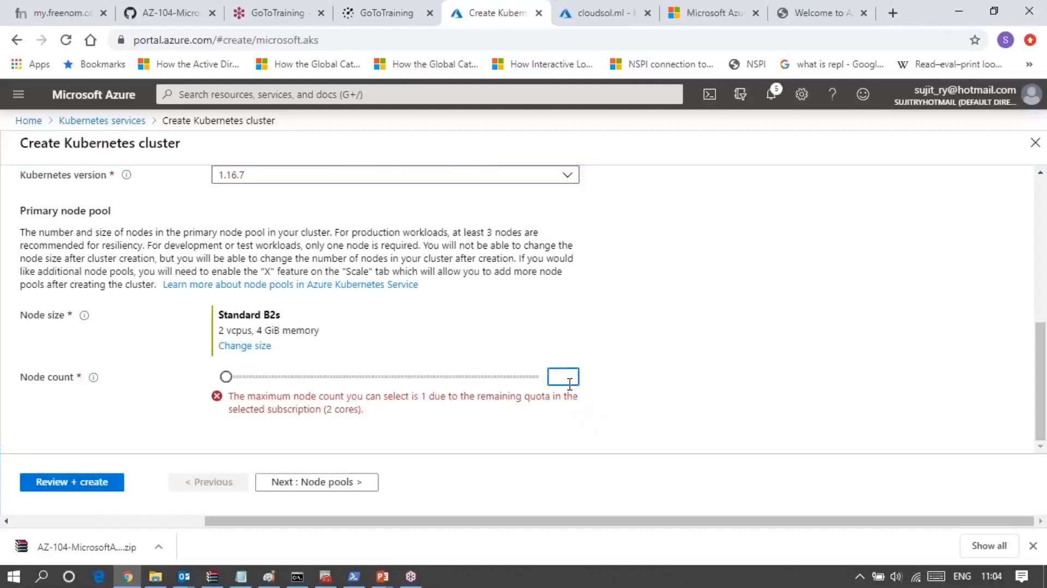
pyautogui.write('4')
pyautogui.click(589, 416)
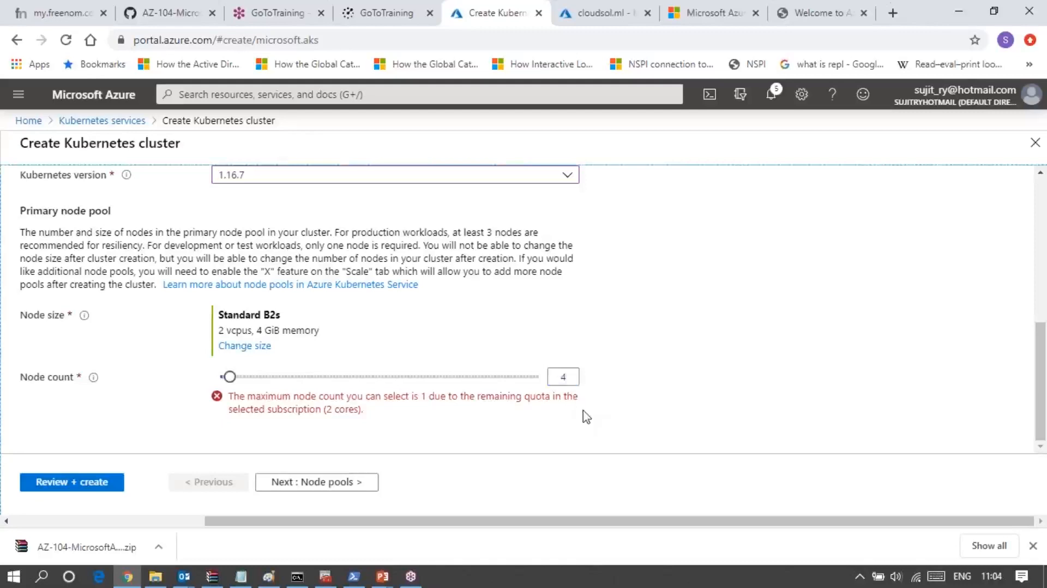
pyautogui.click(574, 378)
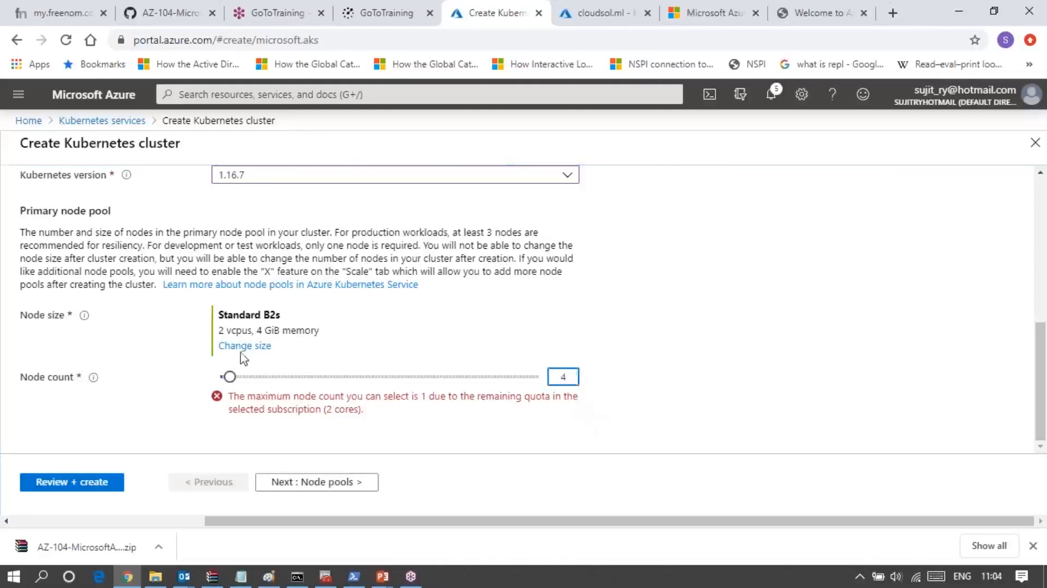
# - Change the primary node pool's VM size to D2s_v3
pyautogui.moveTo(233, 355); pyautogui.dragTo(347, 361)
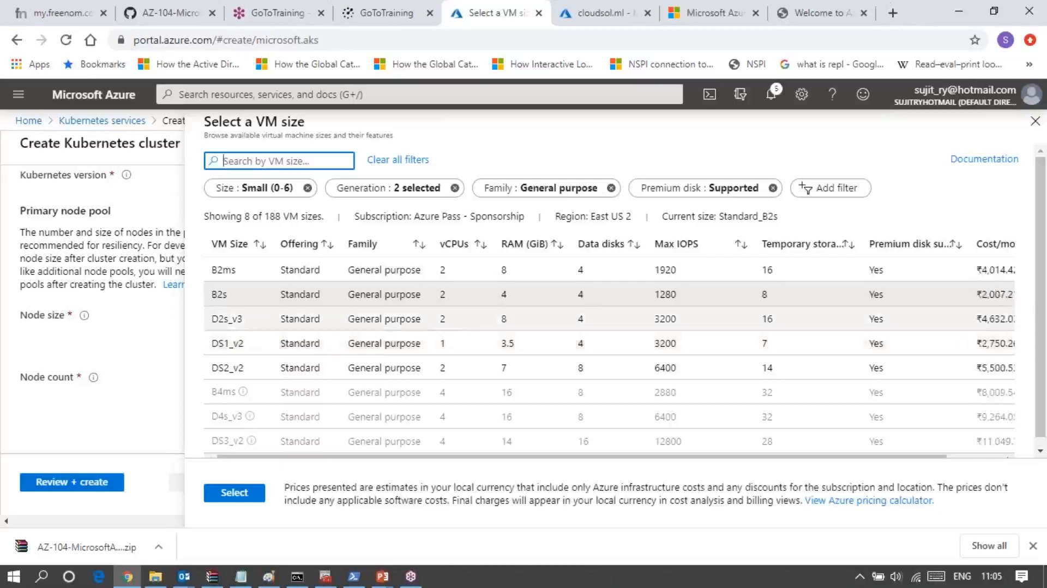
pyautogui.click(226, 318)
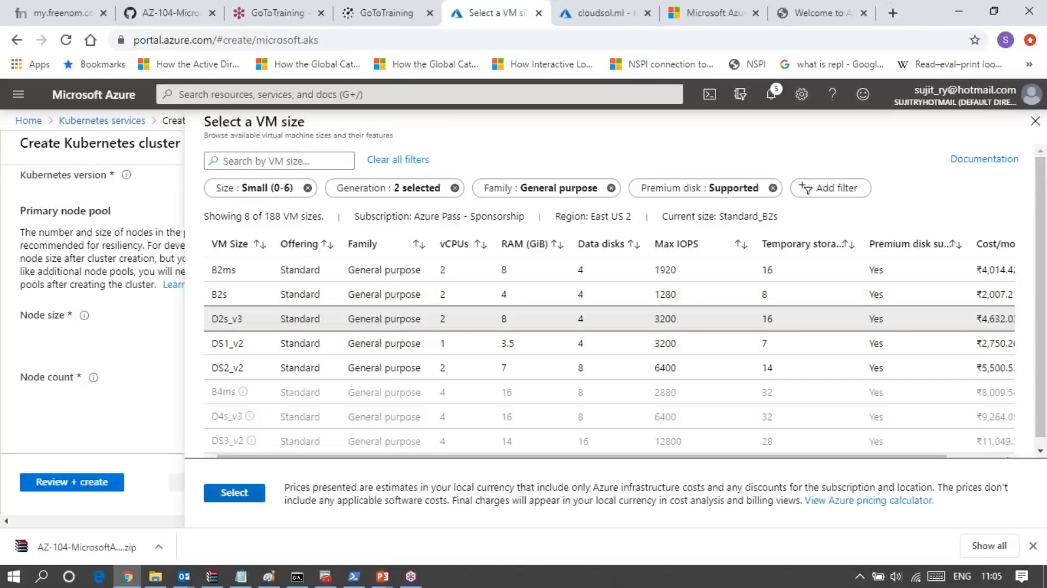
pyautogui.click(250, 492)
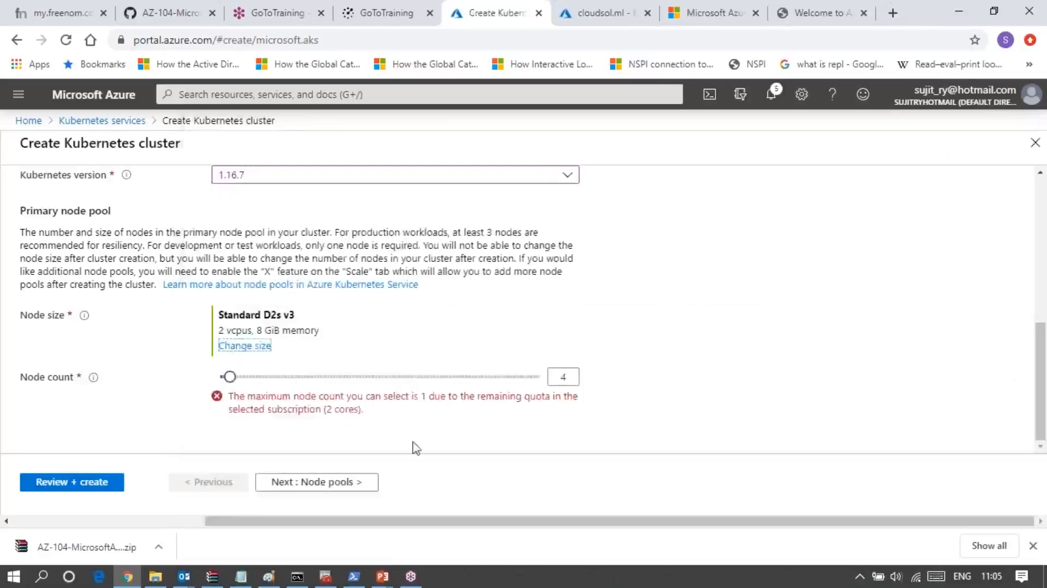
# - Try a node count of 3 with the Standard D2s v3 node size
pyautogui.click(466, 436)
pyautogui.click(563, 376)
pyautogui.press('BackSpace')
pyautogui.write('3')
pyautogui.click(700, 421)
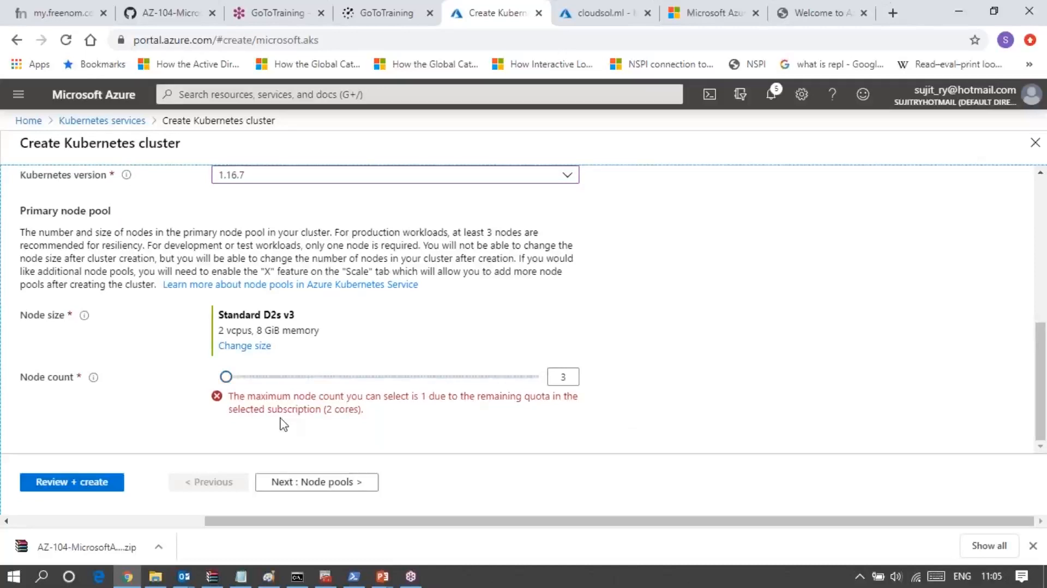
# - Set the node count back to 1 for the Standard D2s v3 node size
pyautogui.click(563, 376)
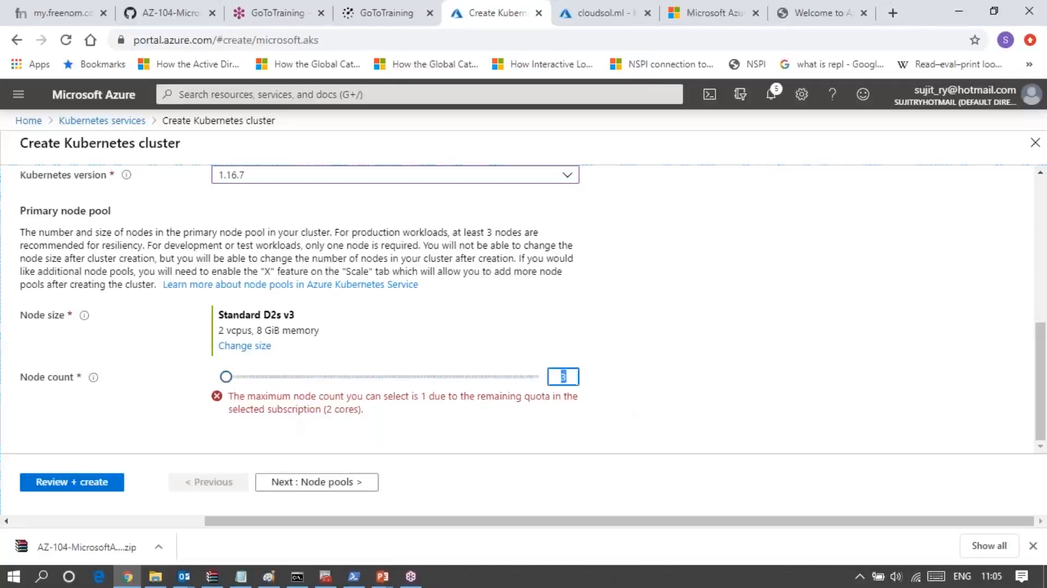
pyautogui.write('1')
pyautogui.click(628, 402)
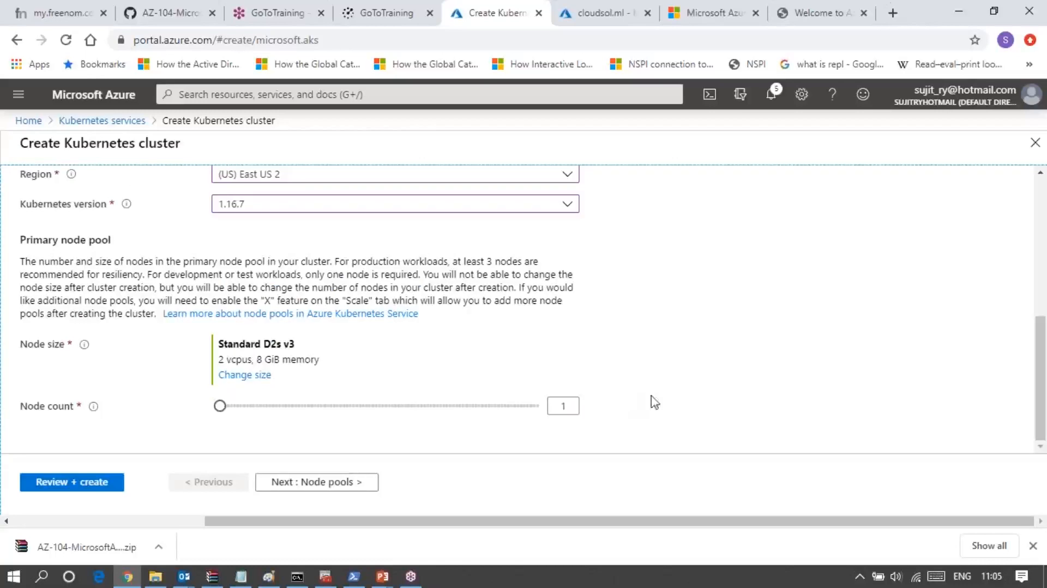
# - Change the primary node pool's VM size to DS2_v2
pyautogui.click(248, 376)
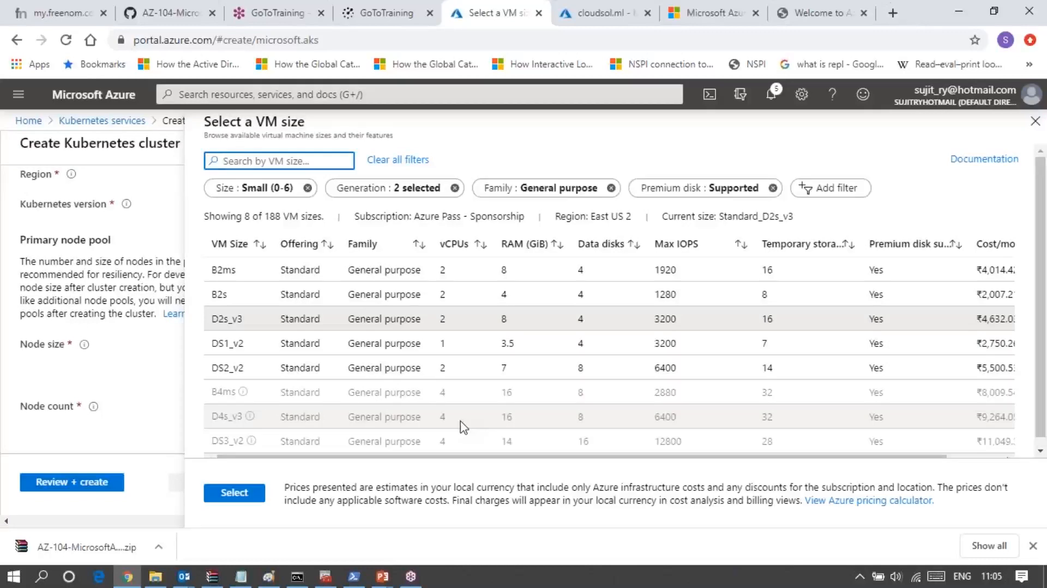
pyautogui.doubleClick(241, 367)
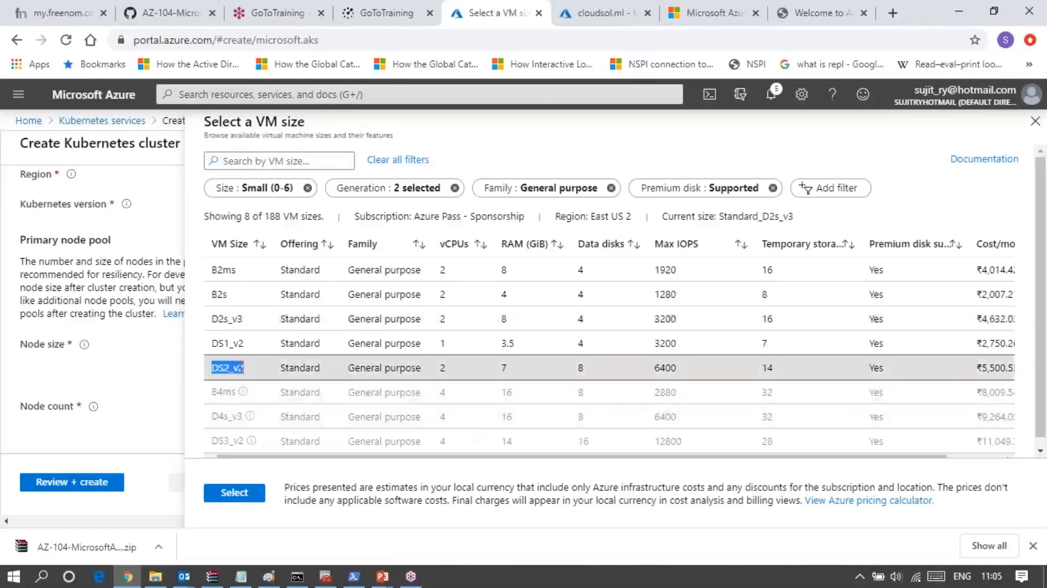
pyautogui.click(235, 494)
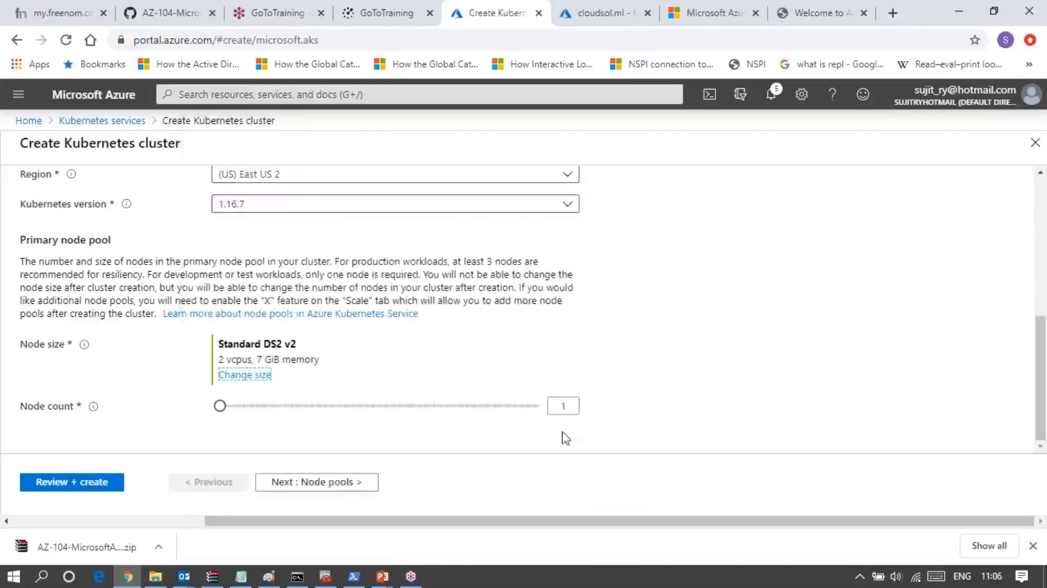
# - Set the node count to 3 for the Standard DS2 v2 node size
pyautogui.click(566, 405)
pyautogui.press('BackSpace')
pyautogui.write('3')
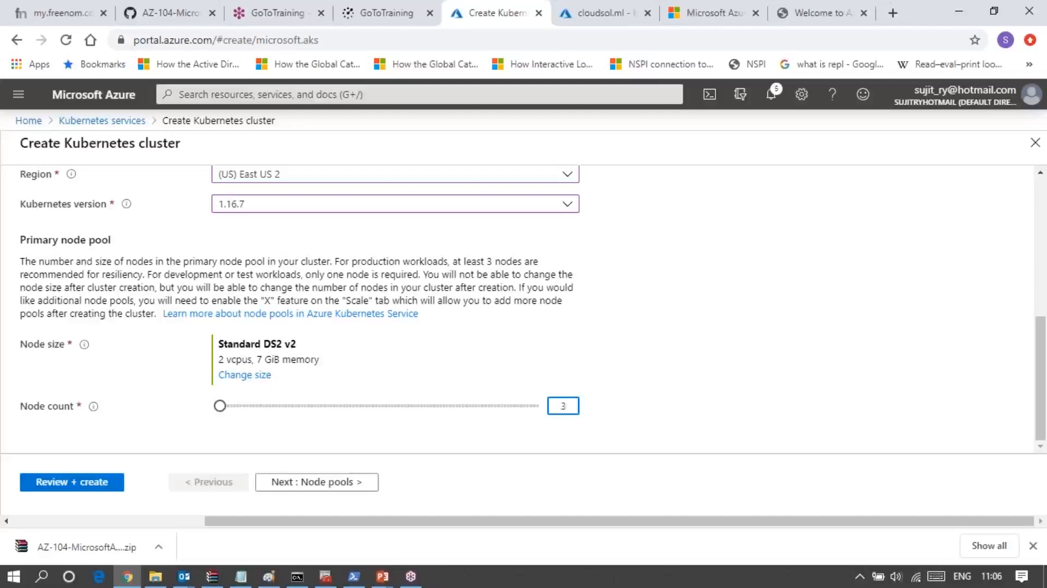
pyautogui.click(539, 440)
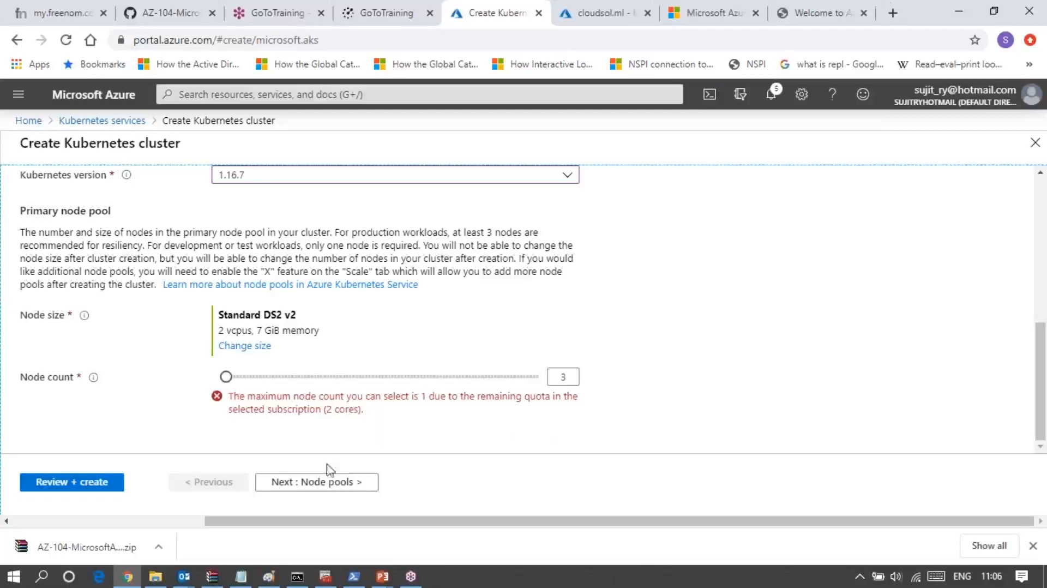
# - Change the primary node pool's VM size to B2s
pyautogui.moveTo(270, 412); pyautogui.dragTo(324, 414)
pyautogui.click(329, 420)
pyautogui.doubleClick(238, 348)
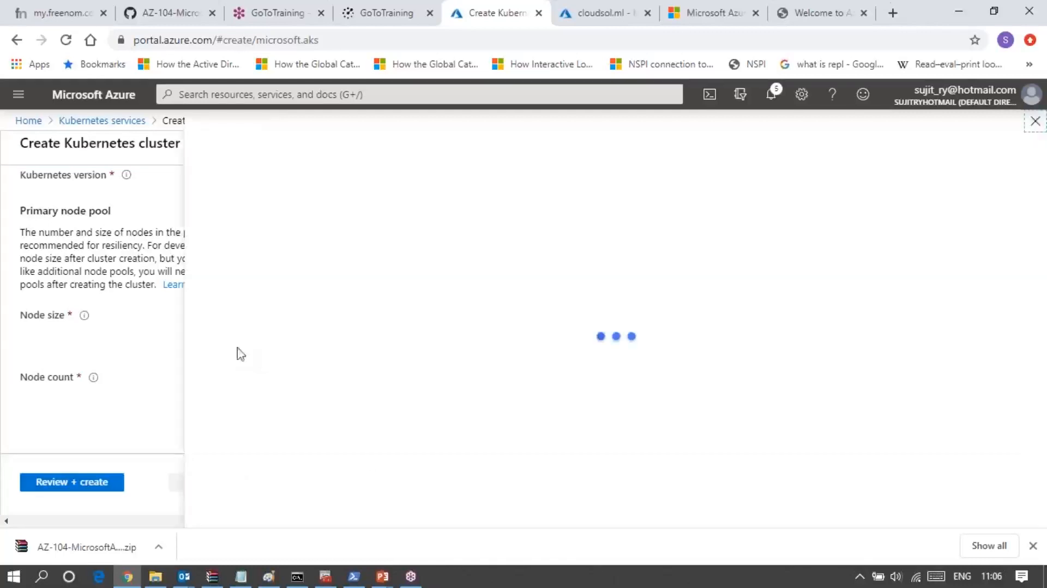
pyautogui.click(240, 347)
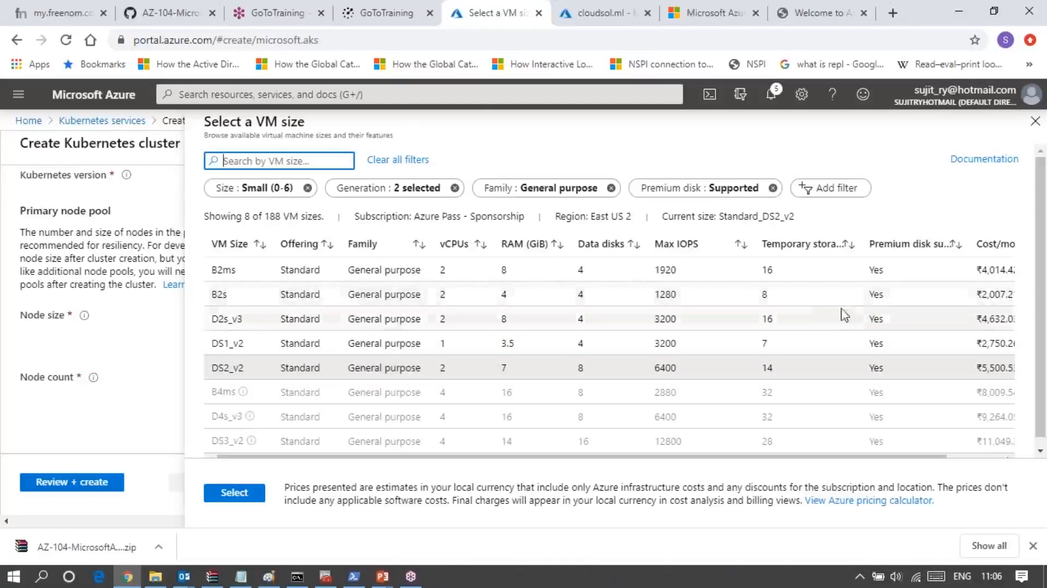
pyautogui.click(451, 301)
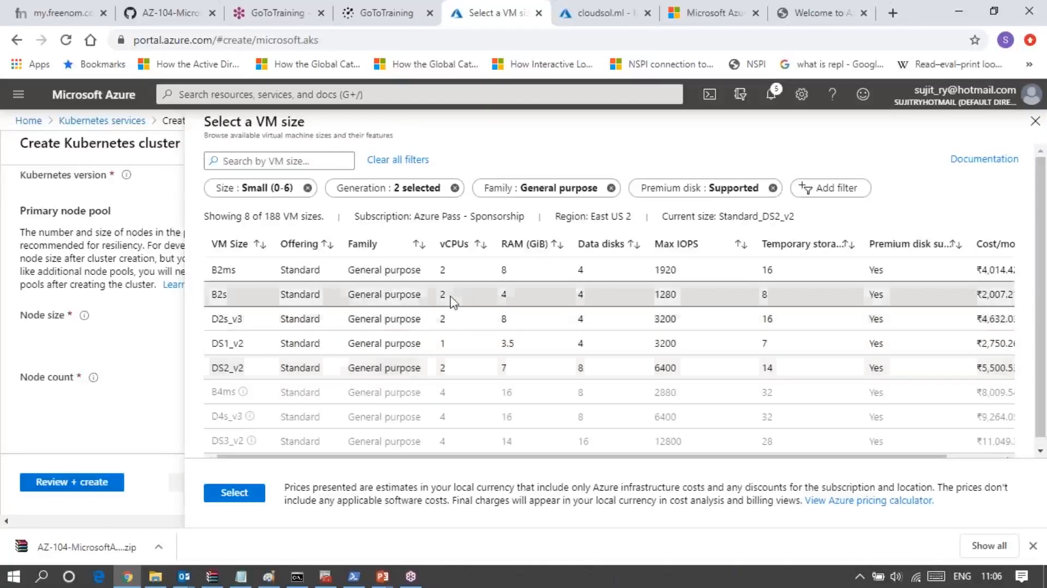
pyautogui.click(244, 499)
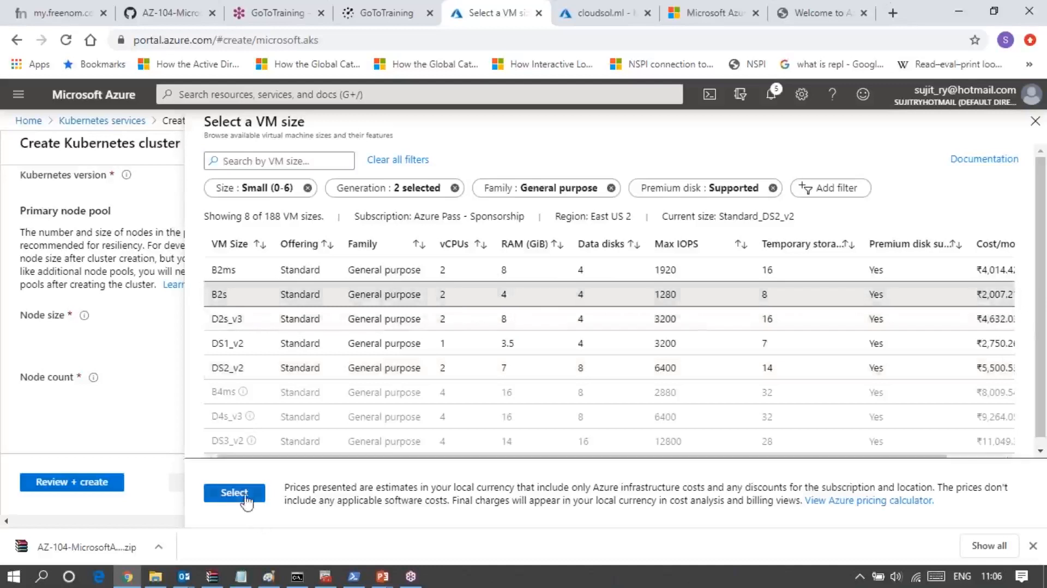
# - Set the node count to 1 for the Standard B2s node size
pyautogui.click(572, 377)
pyautogui.press('BackSpace')
pyautogui.write('1')
pyautogui.click(648, 400)
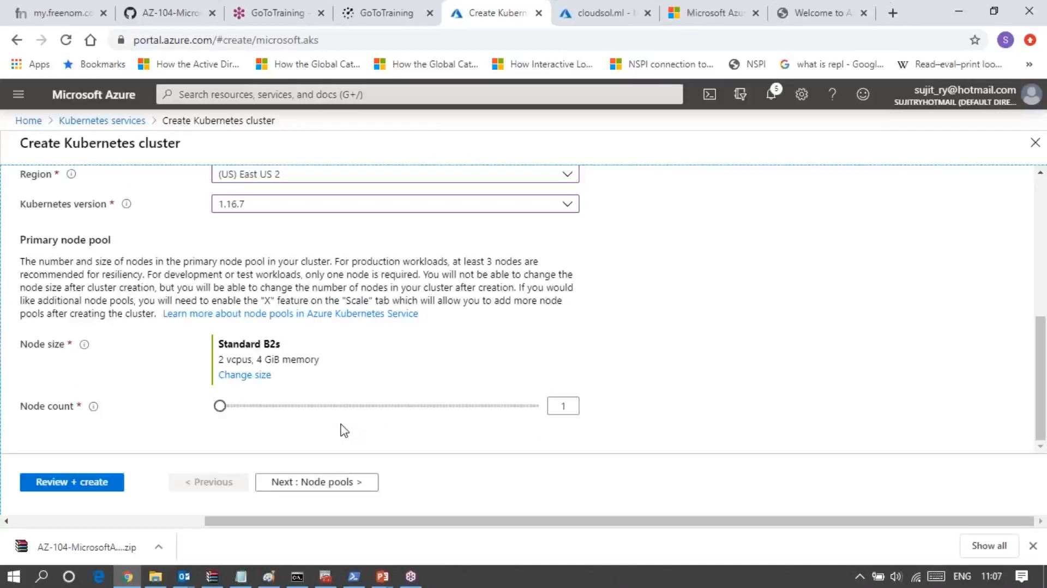
# - Go through the remaining cluster settings to the final review, validate the configuration and create the K8-Cluster
pyautogui.click(347, 483)
pyautogui.click(347, 483)
pyautogui.click(347, 484)
pyautogui.click(348, 483)
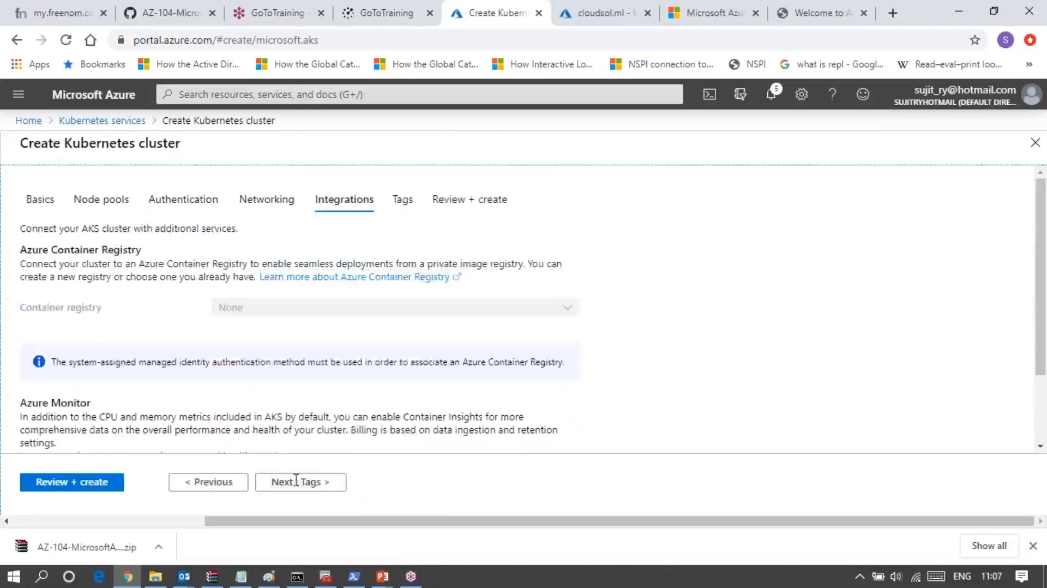
pyautogui.click(51, 486)
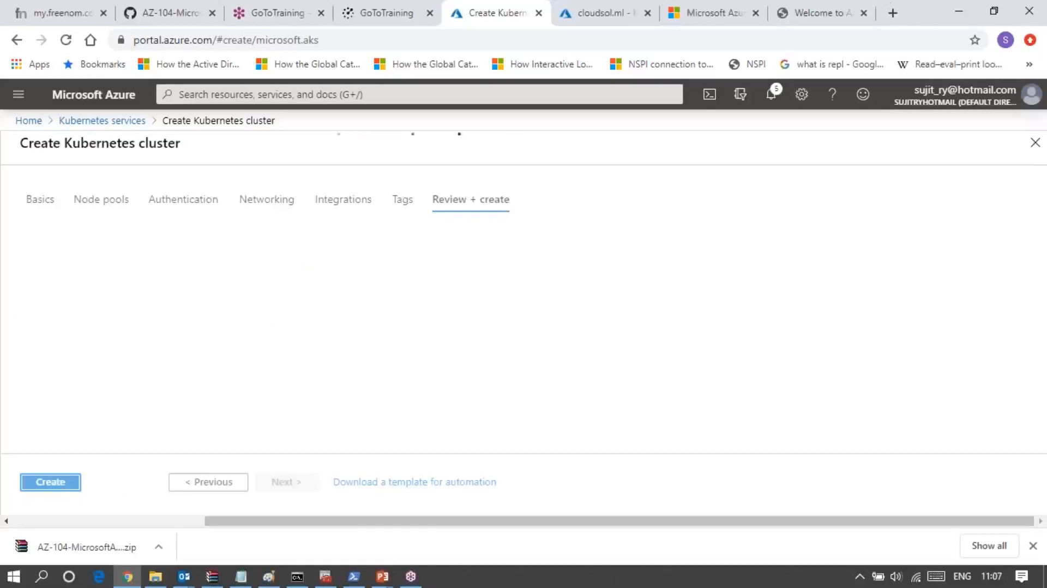
pyautogui.click(52, 484)
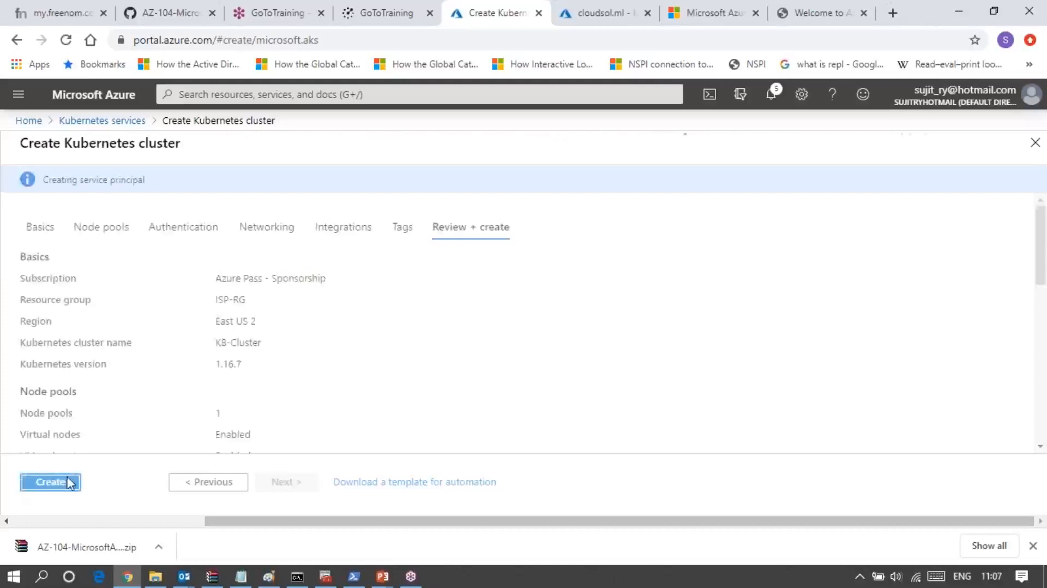
pyautogui.click(50, 482)
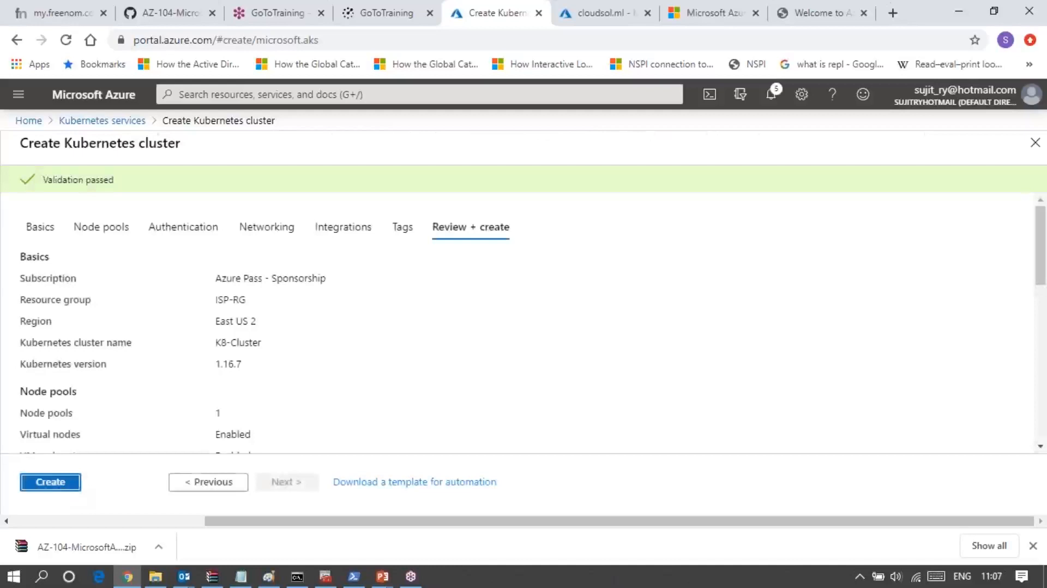
pyautogui.click(73, 484)
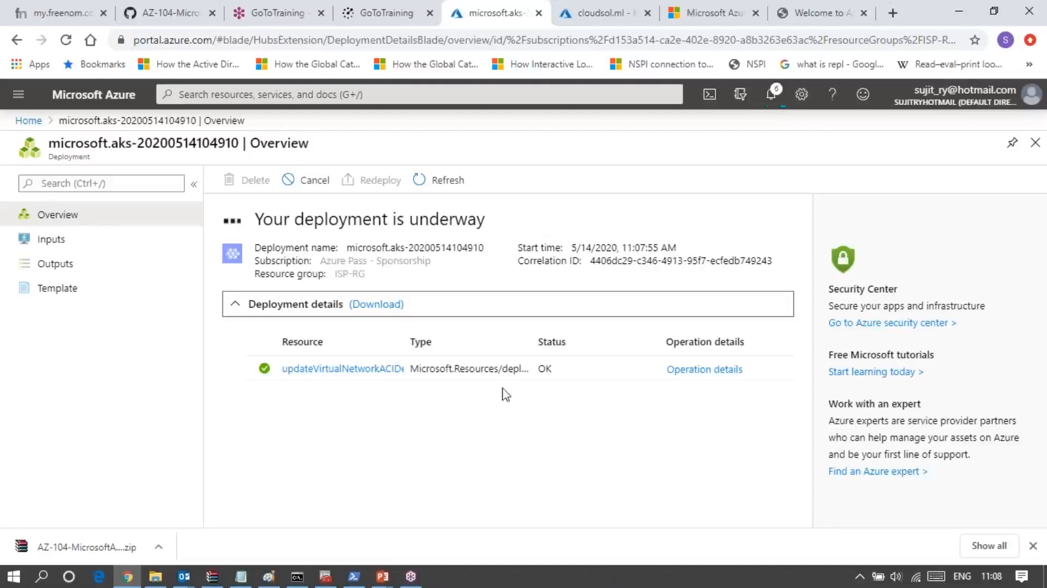
# - Switch to the running PowerPoint slide show and advance to the Azure Kubernetes Services Overview slide
pyautogui.moveTo(385, 578)
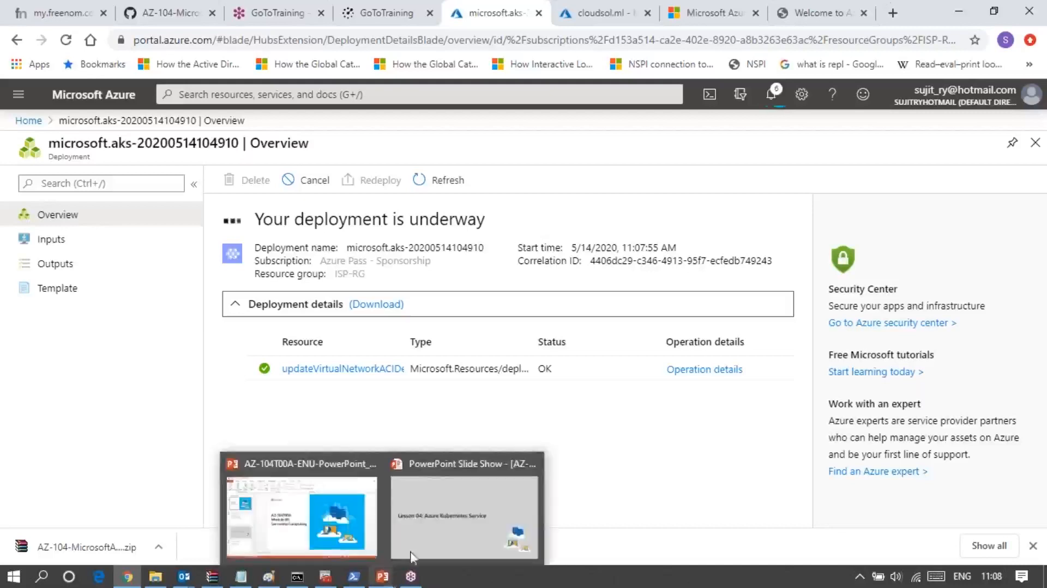
pyautogui.click(472, 532)
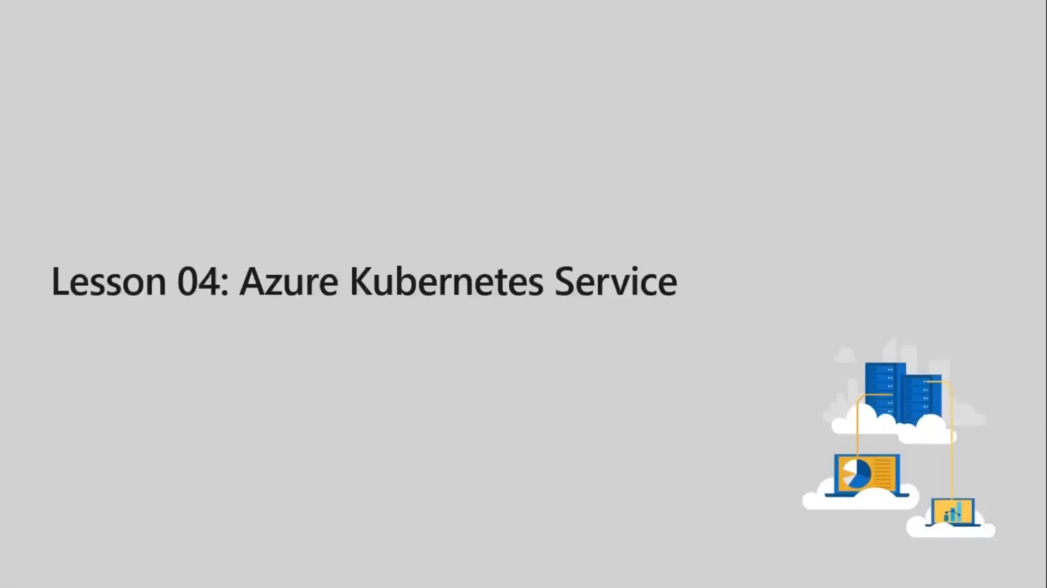
pyautogui.press('Right')
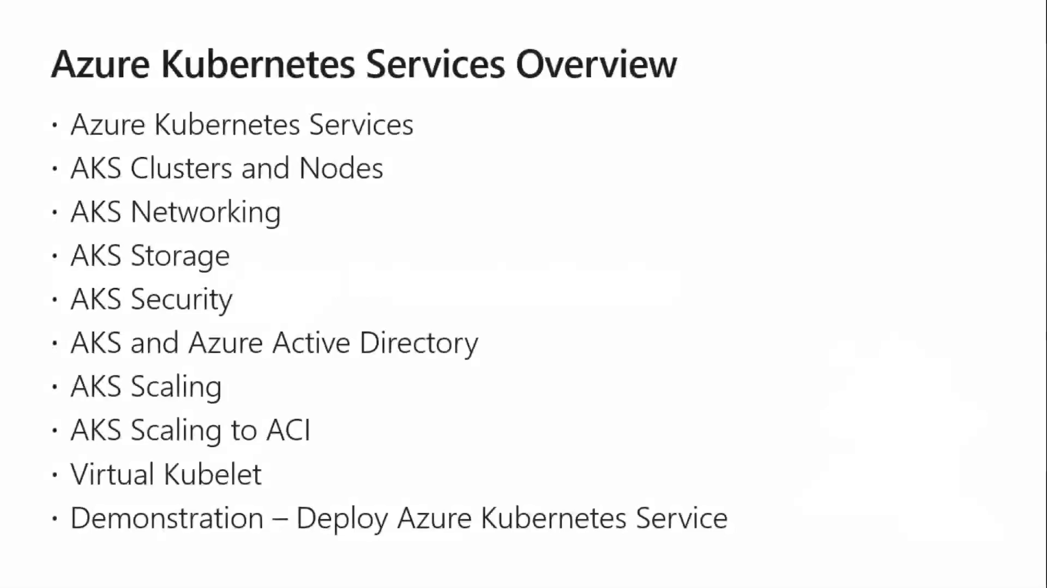